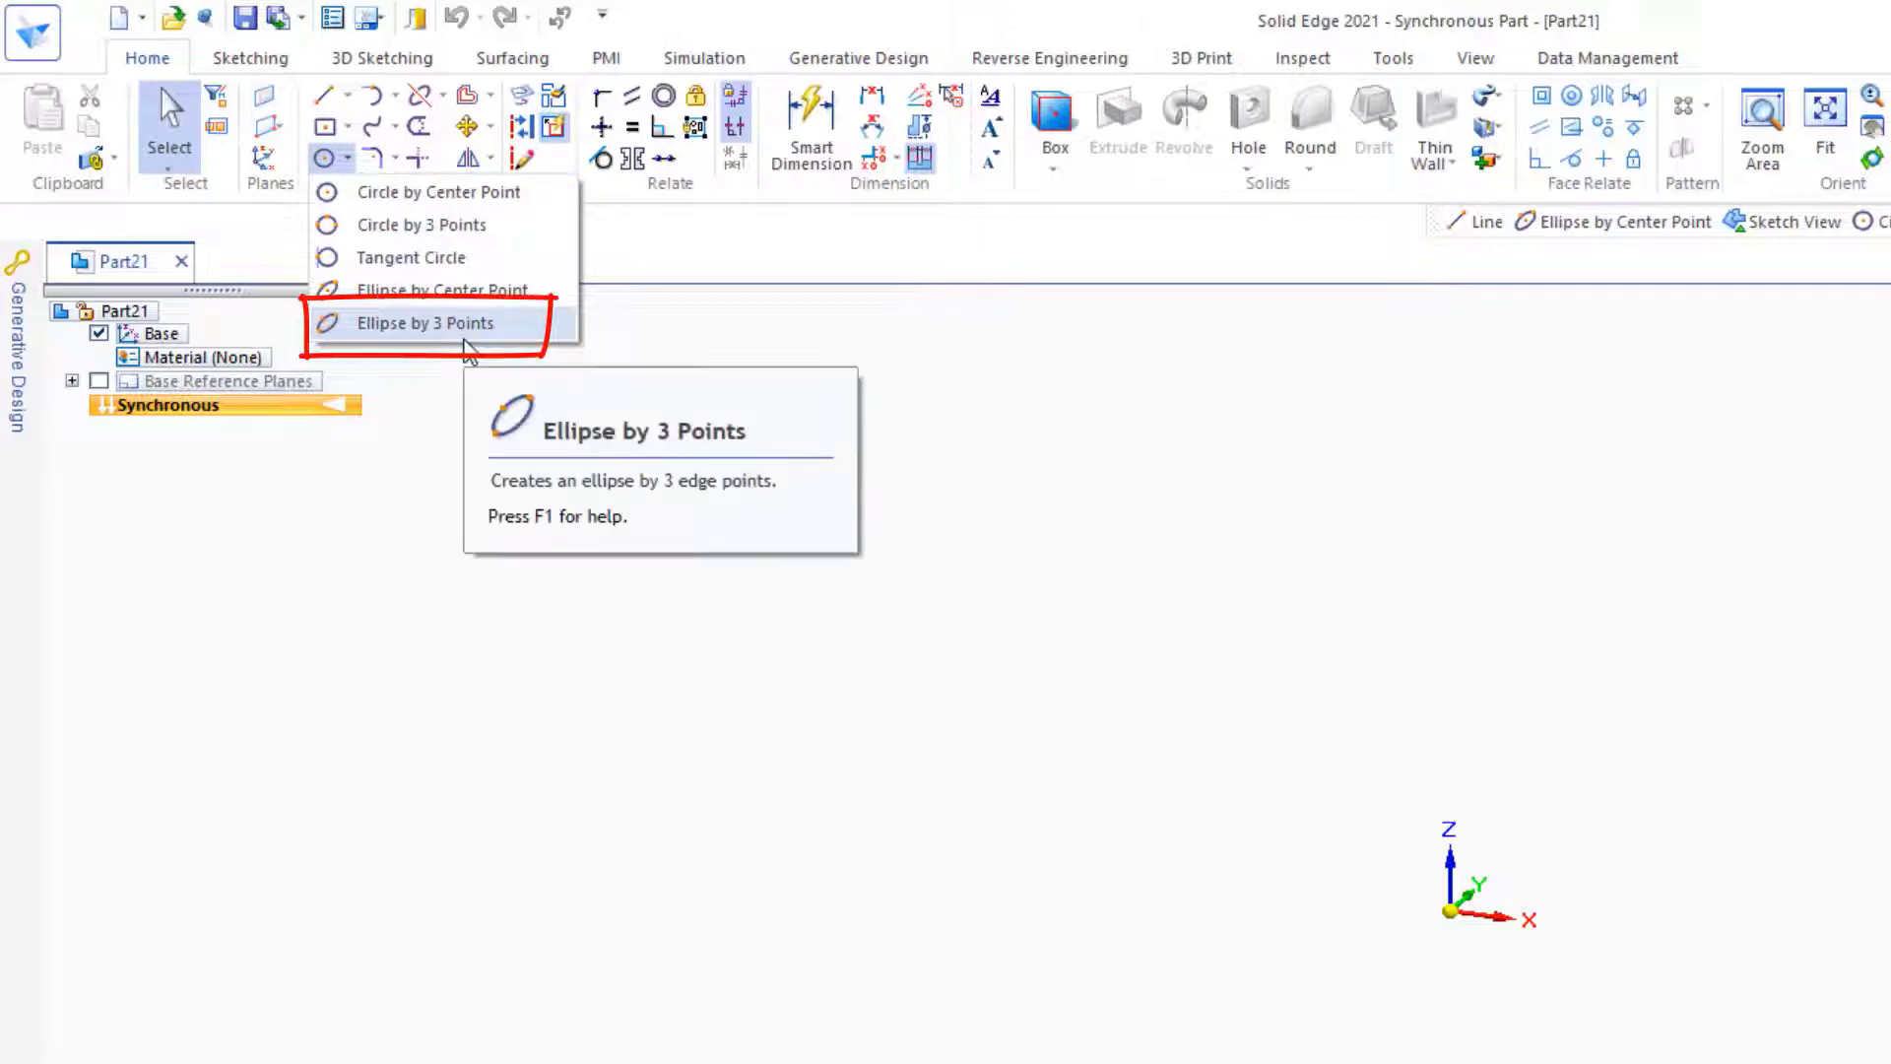
- Sketch a 100 mm wide, 60 mm tall ellipse from the origin on the locked ZX plane
{"action": "left_click", "coordinate": [465, 338]}
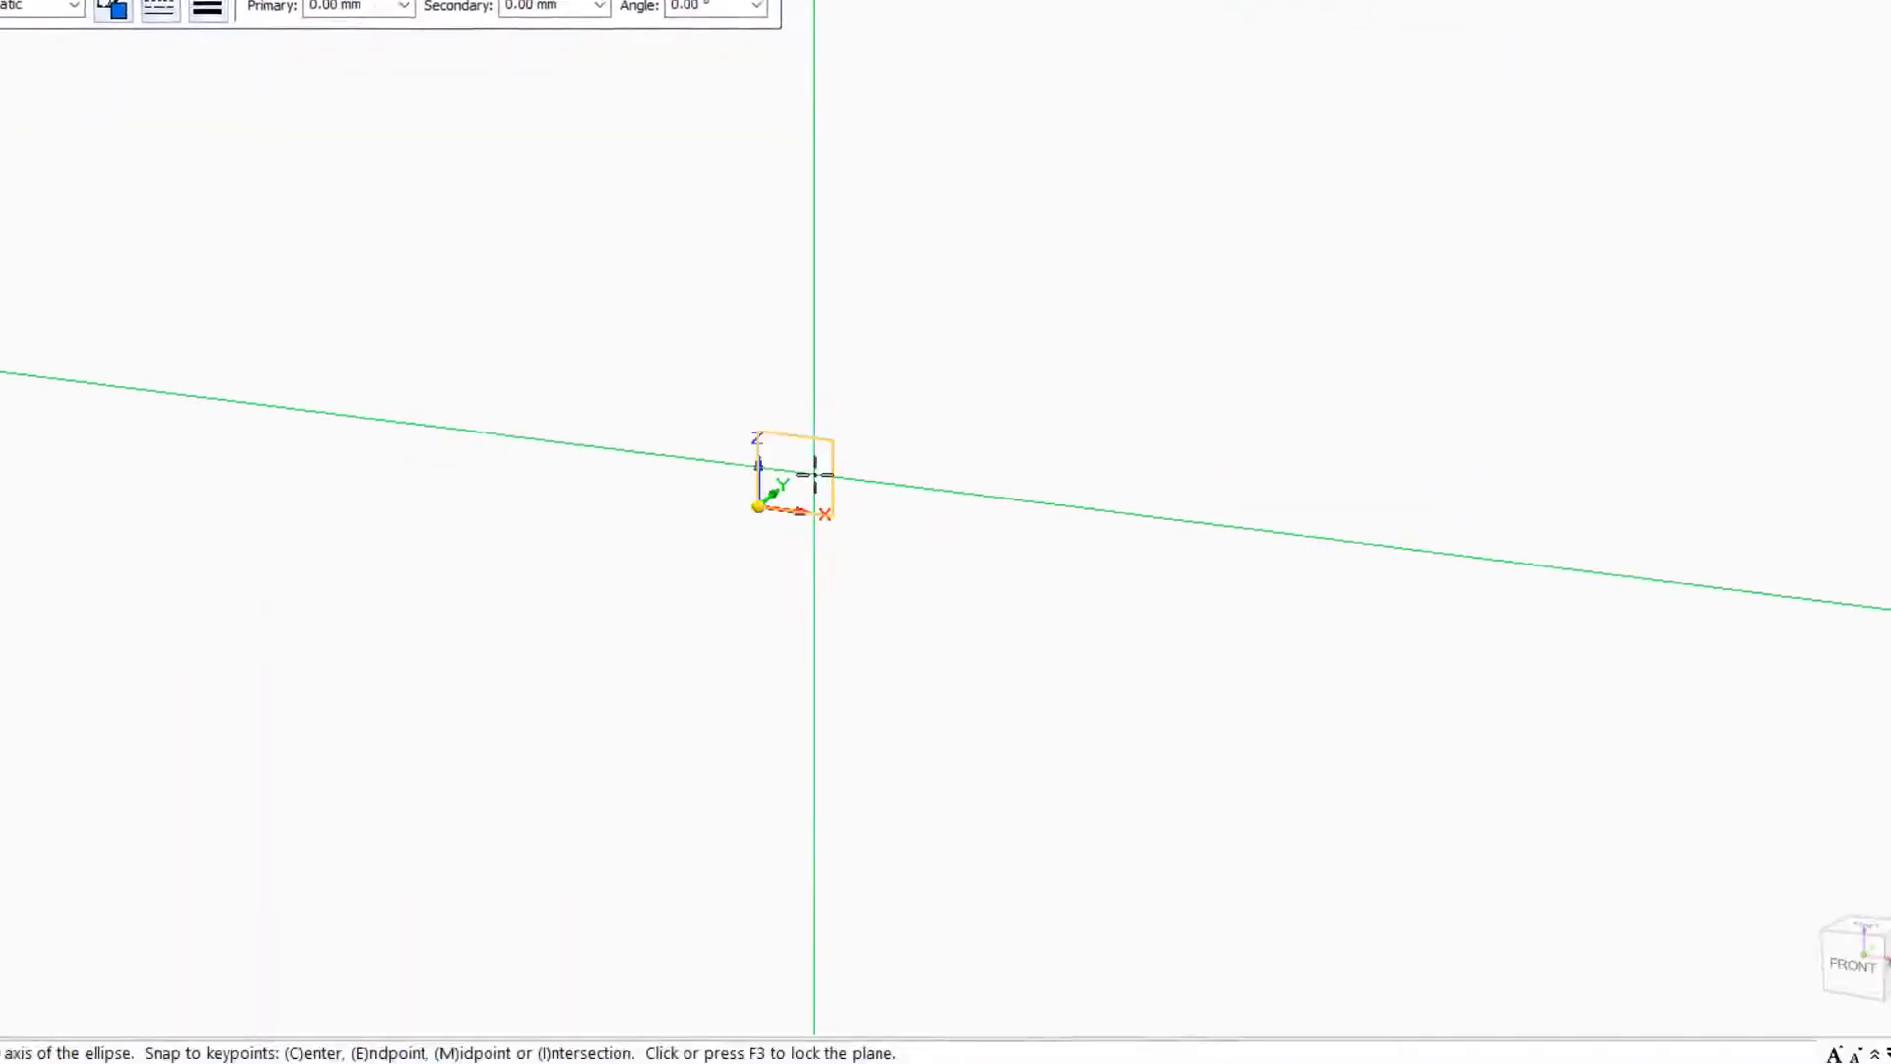
{"action": "key", "text": "F3"}
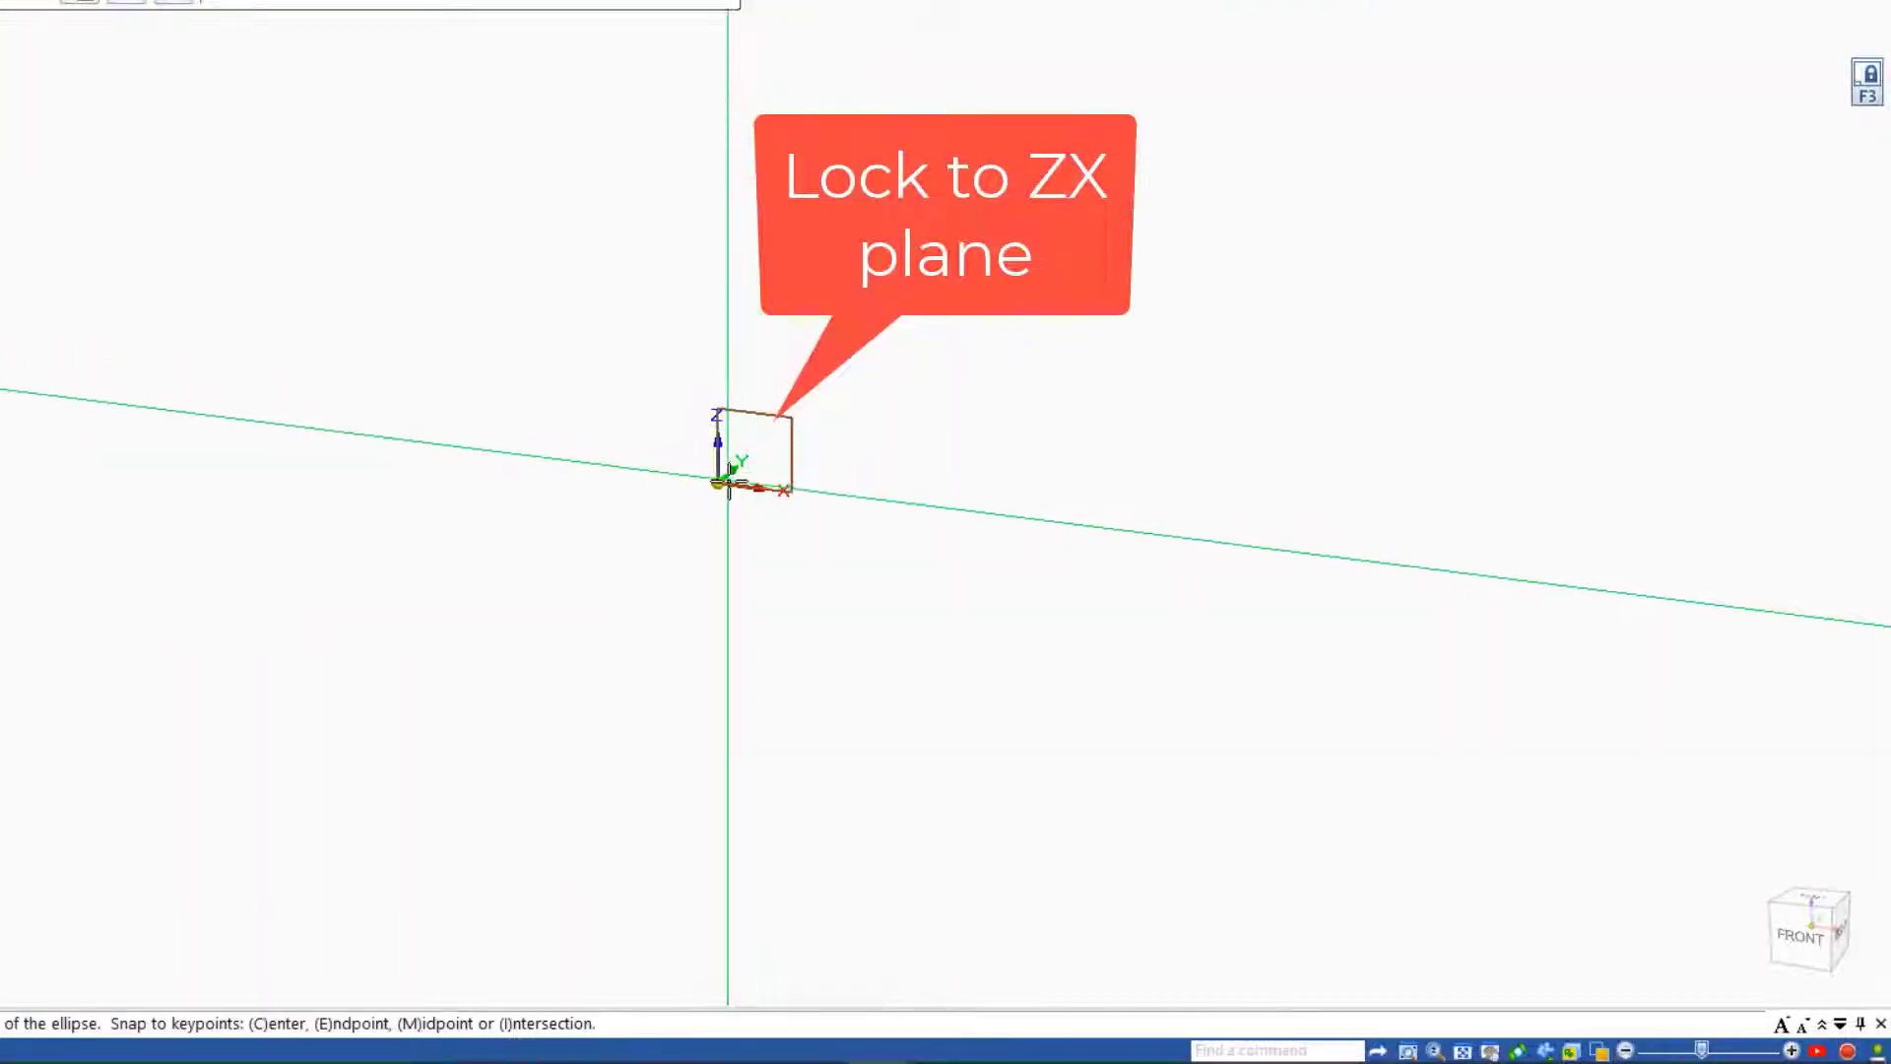
{"action": "left_click", "coordinate": [718, 483]}
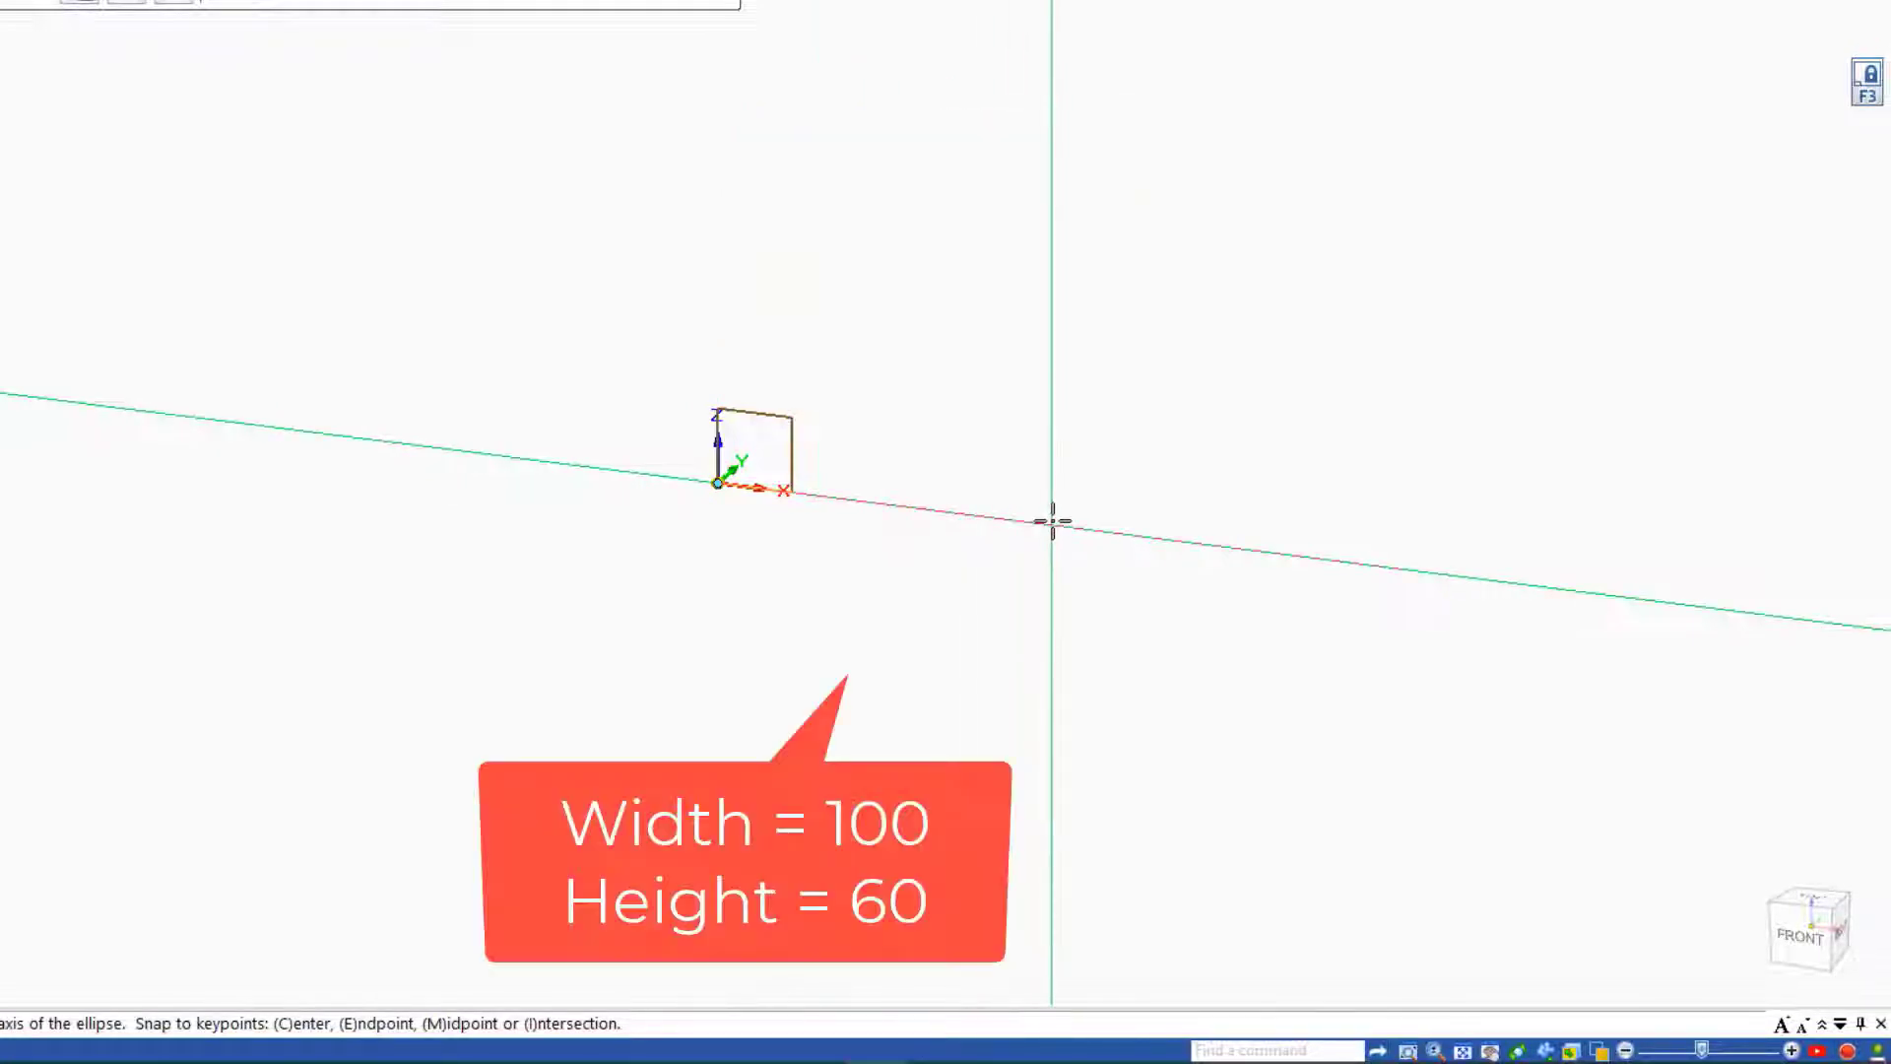
{"action": "left_click", "coordinate": [1051, 521]}
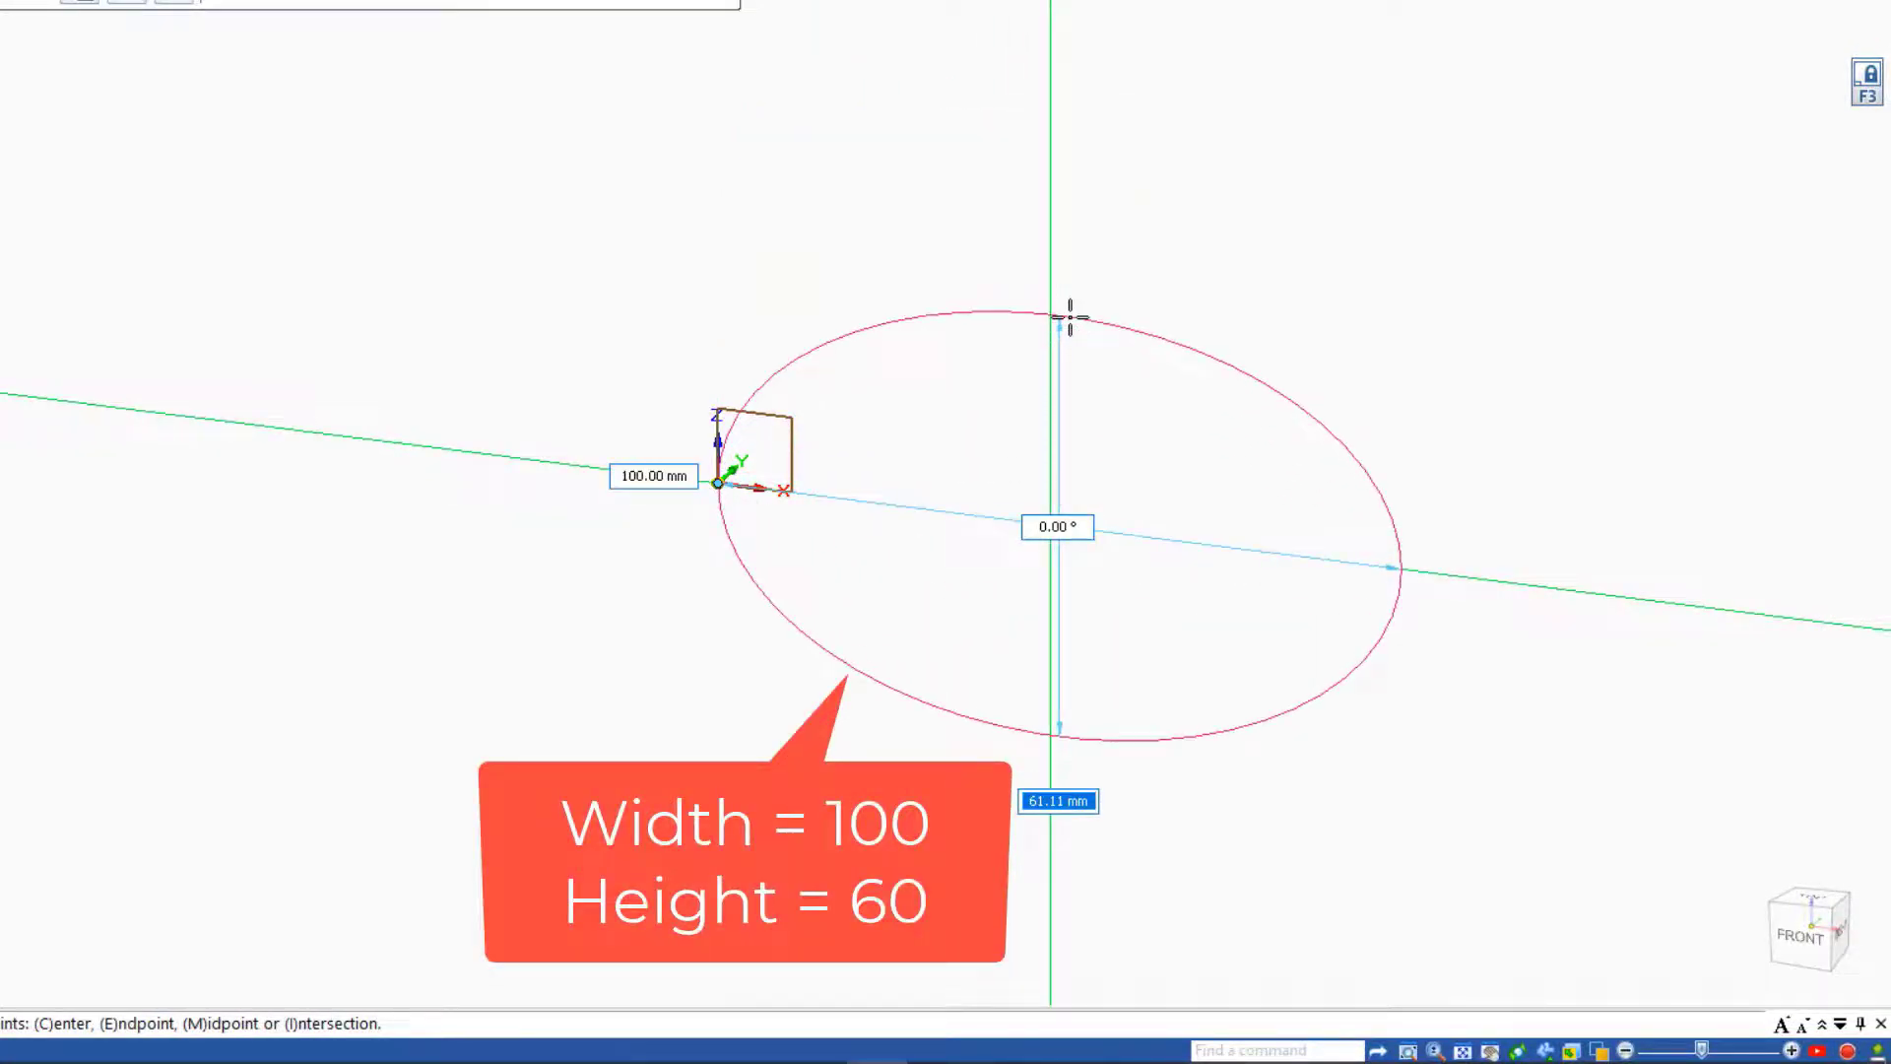
{"action": "left_click", "coordinate": [1070, 319]}
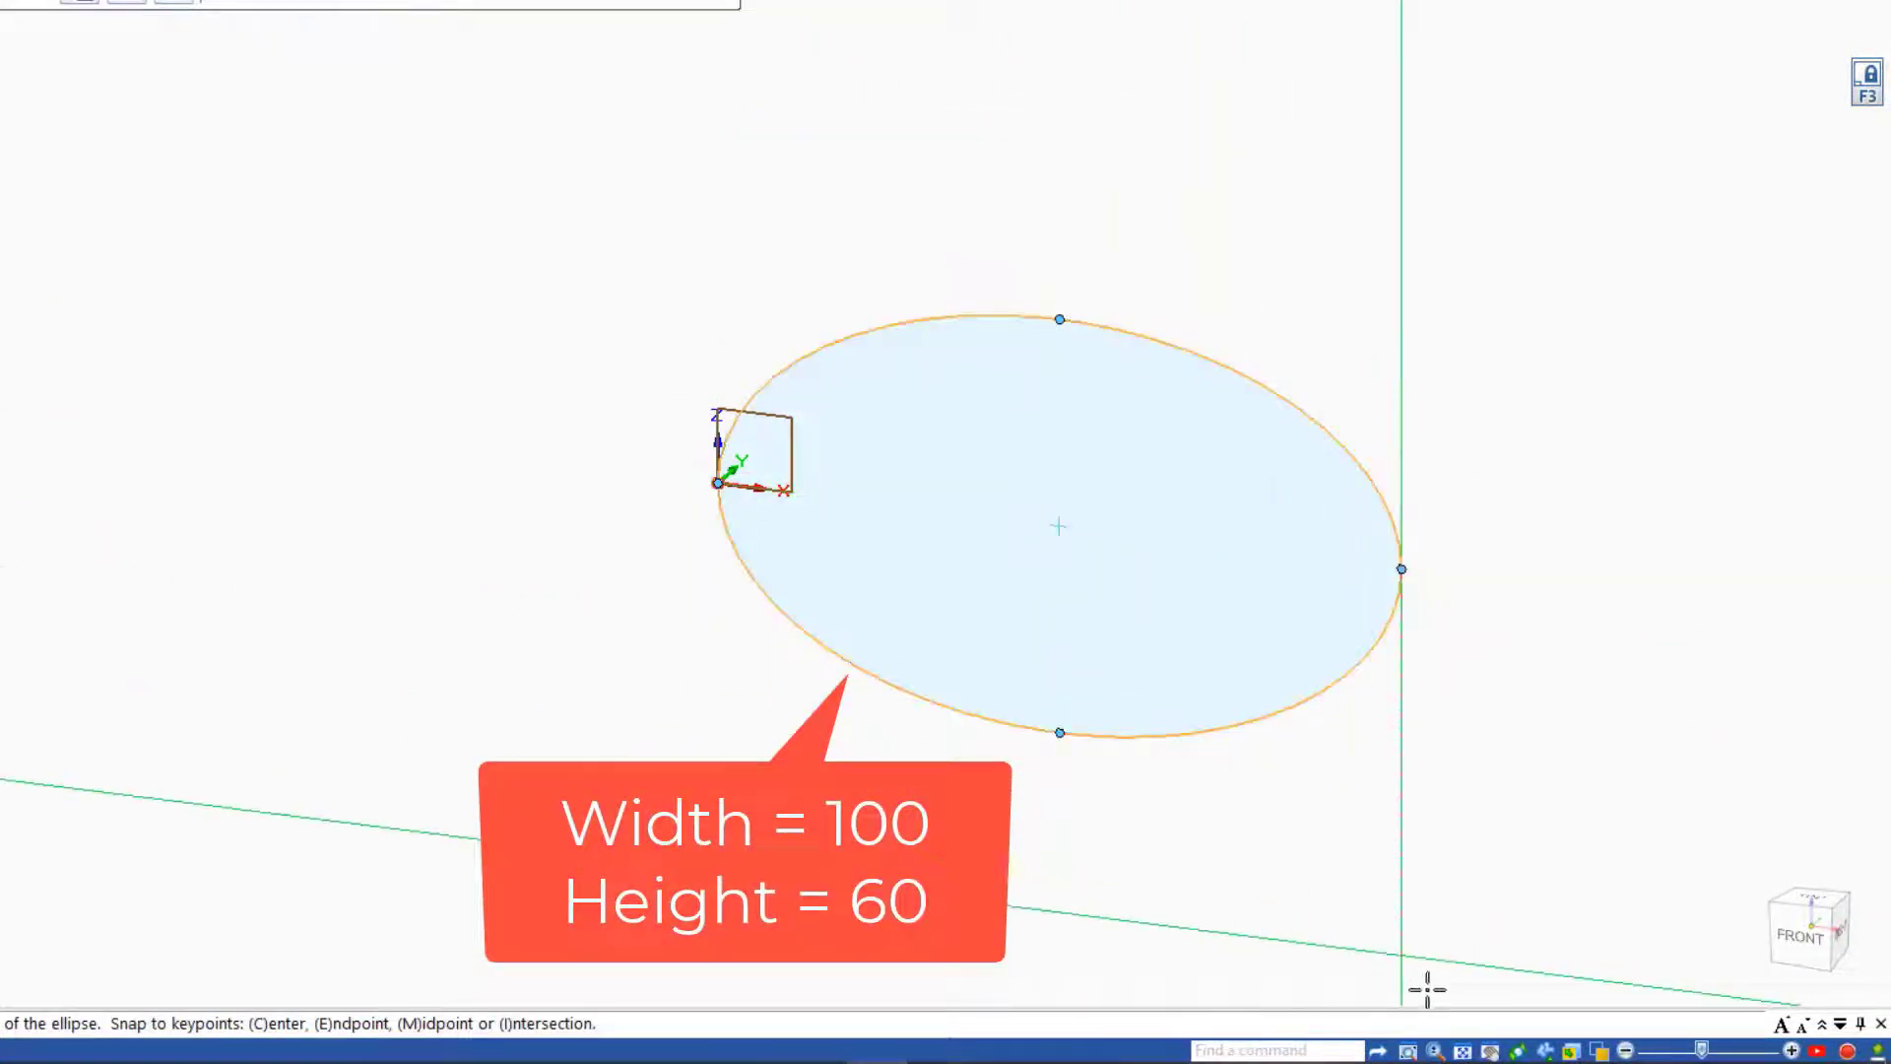
{"action": "left_click", "coordinate": [1463, 1052]}
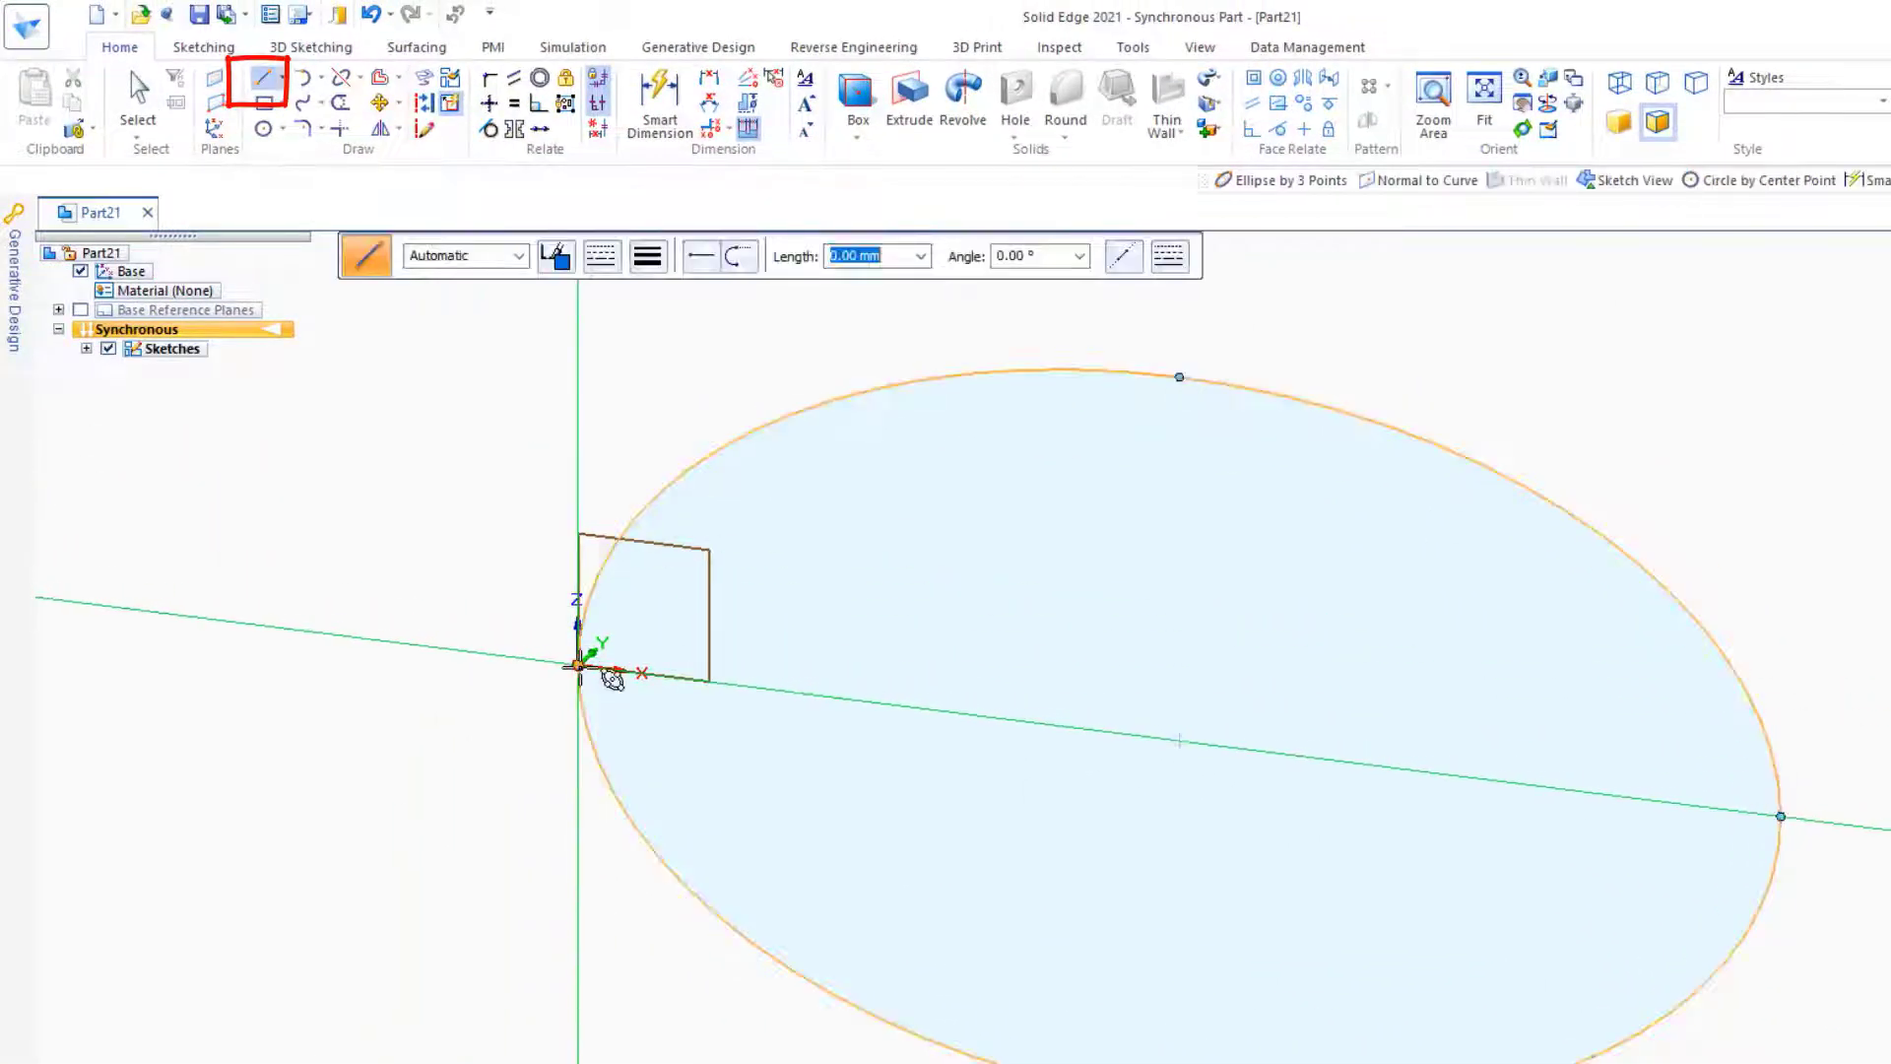
- Draw lines from the origin to the ellipse centre and up to its top
{"action": "left_click", "coordinate": [578, 666]}
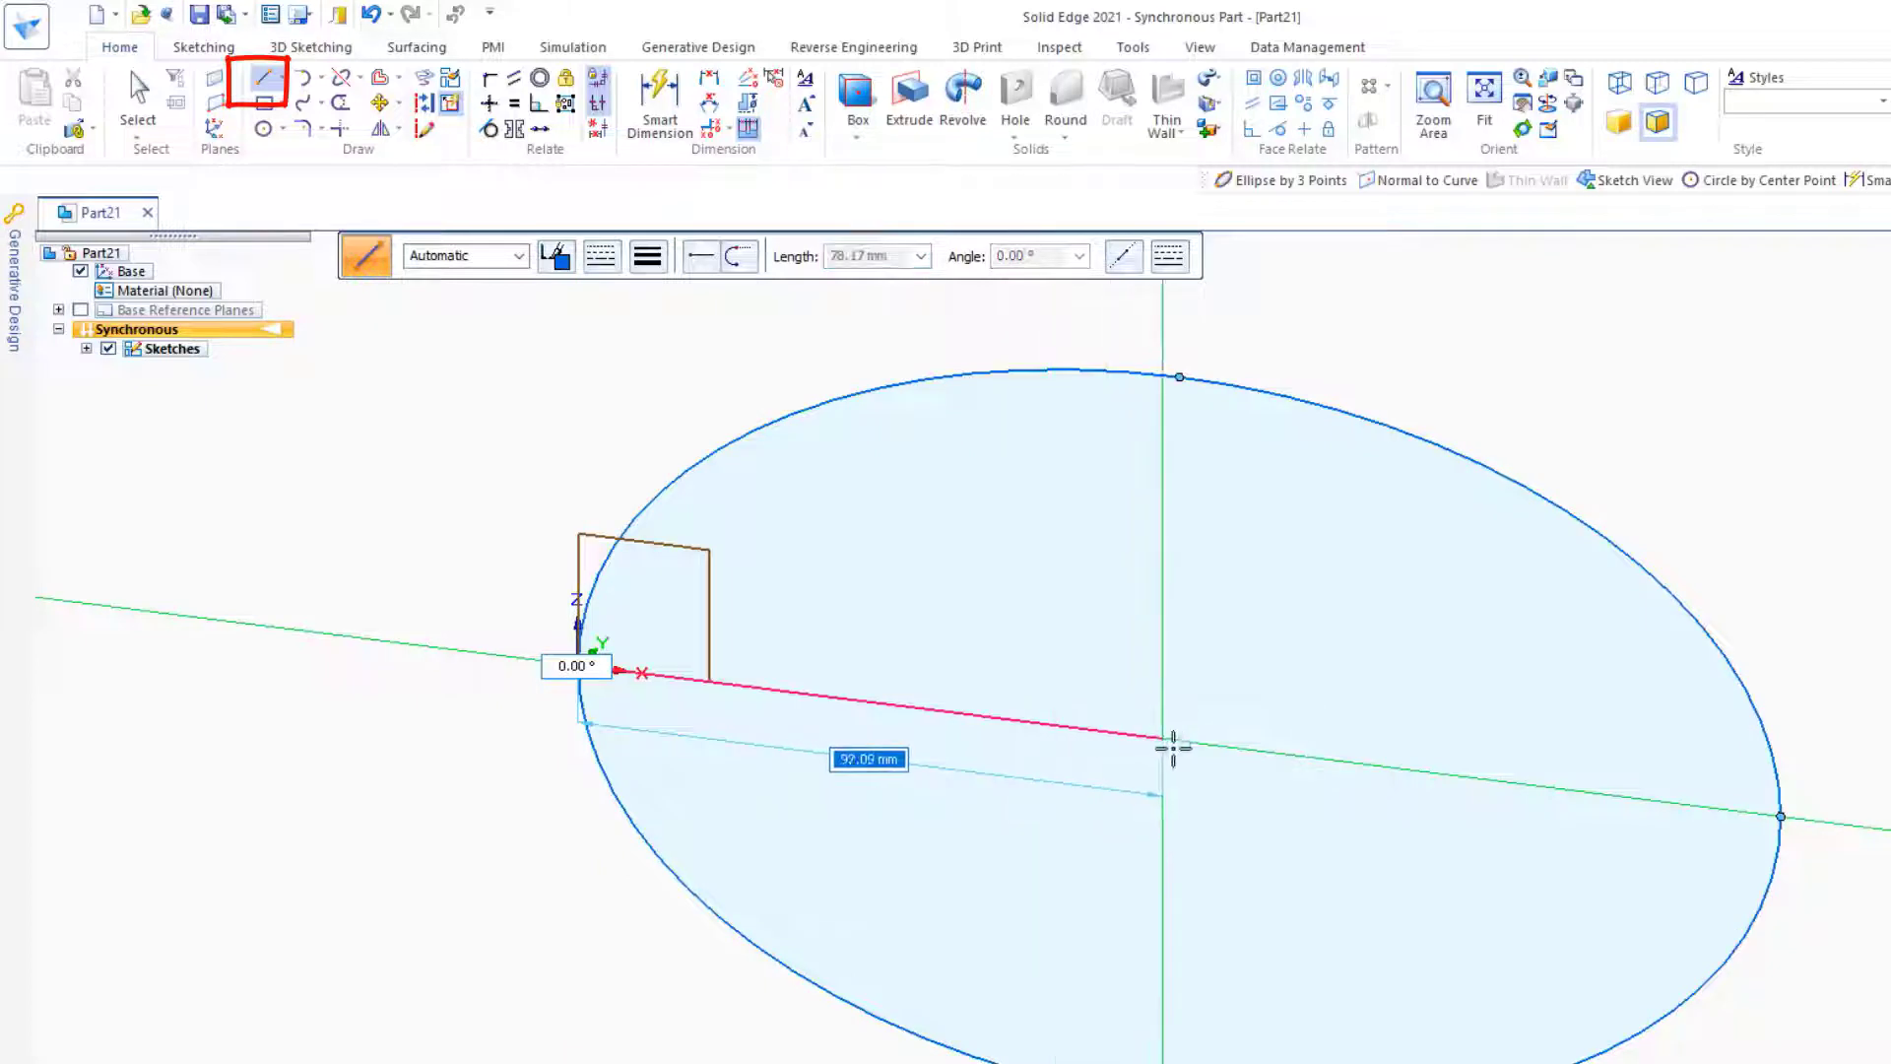
{"action": "left_click", "coordinate": [1180, 739]}
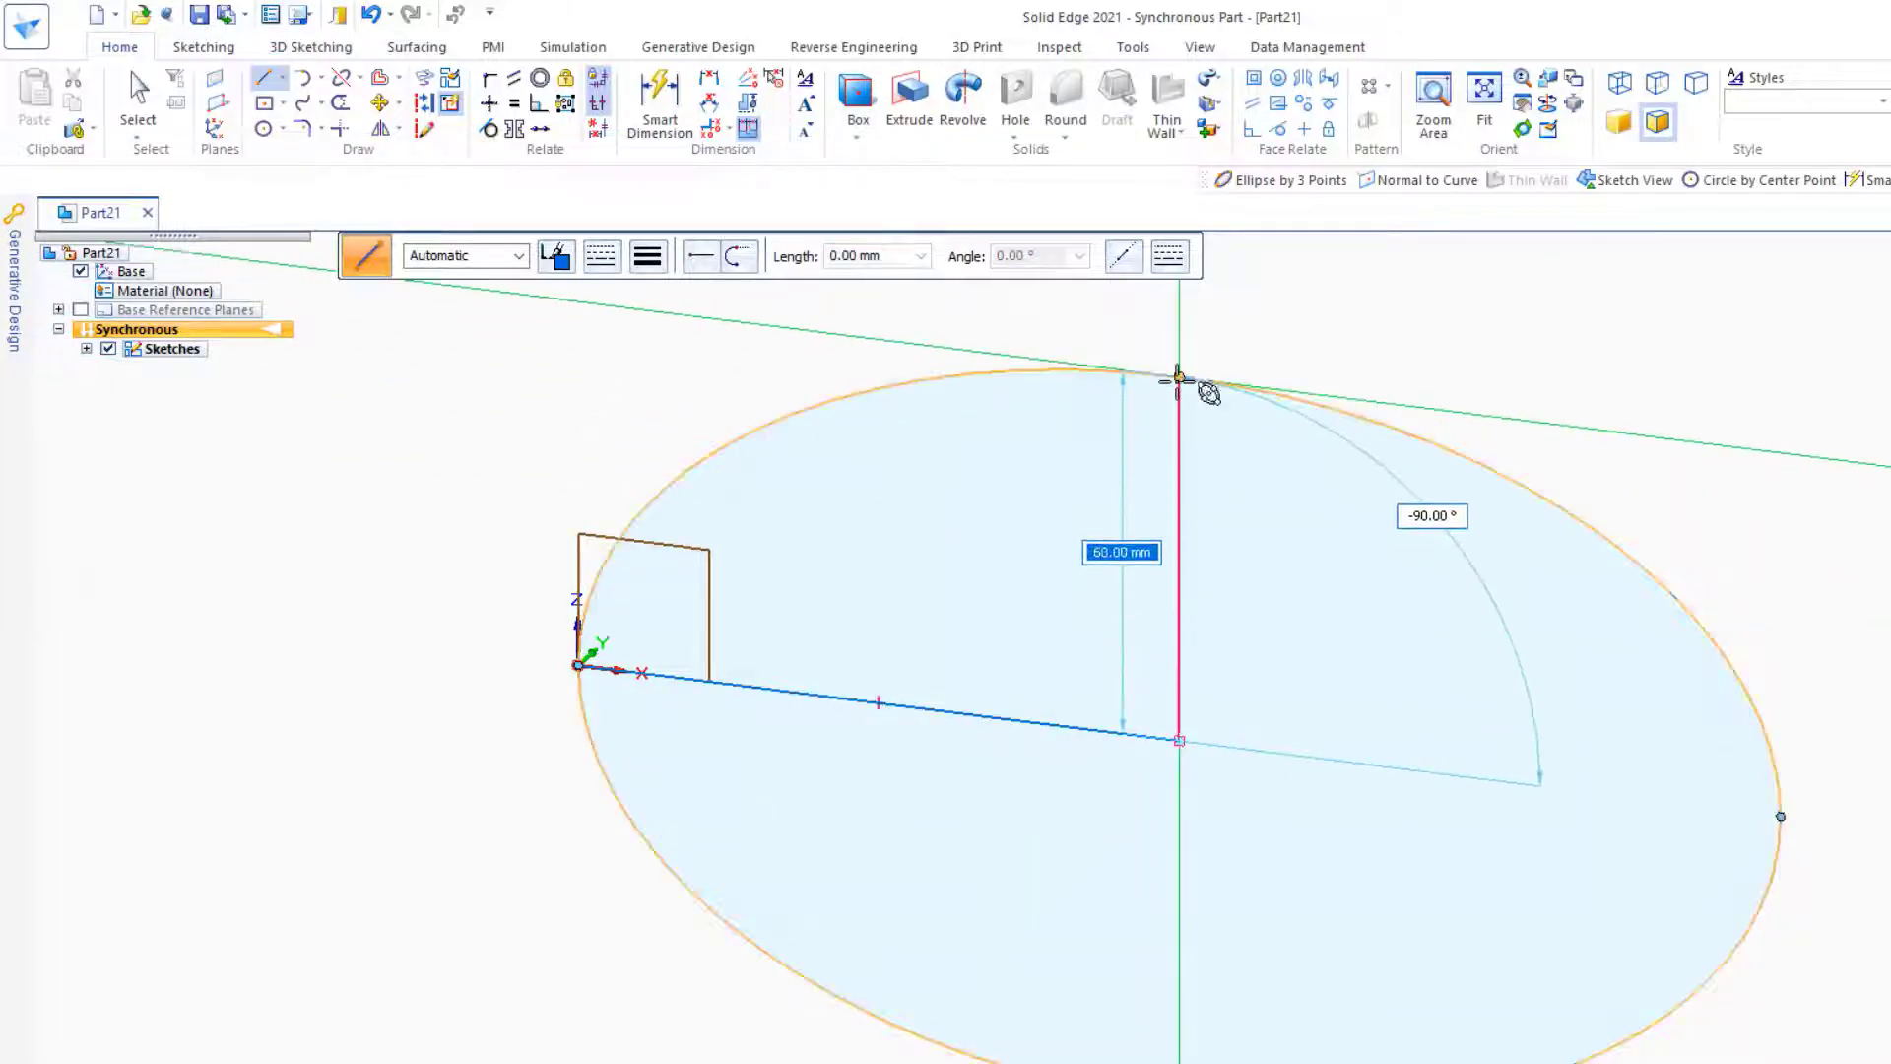
{"action": "left_click", "coordinate": [1180, 377]}
{"action": "right_click", "coordinate": [1179, 377]}
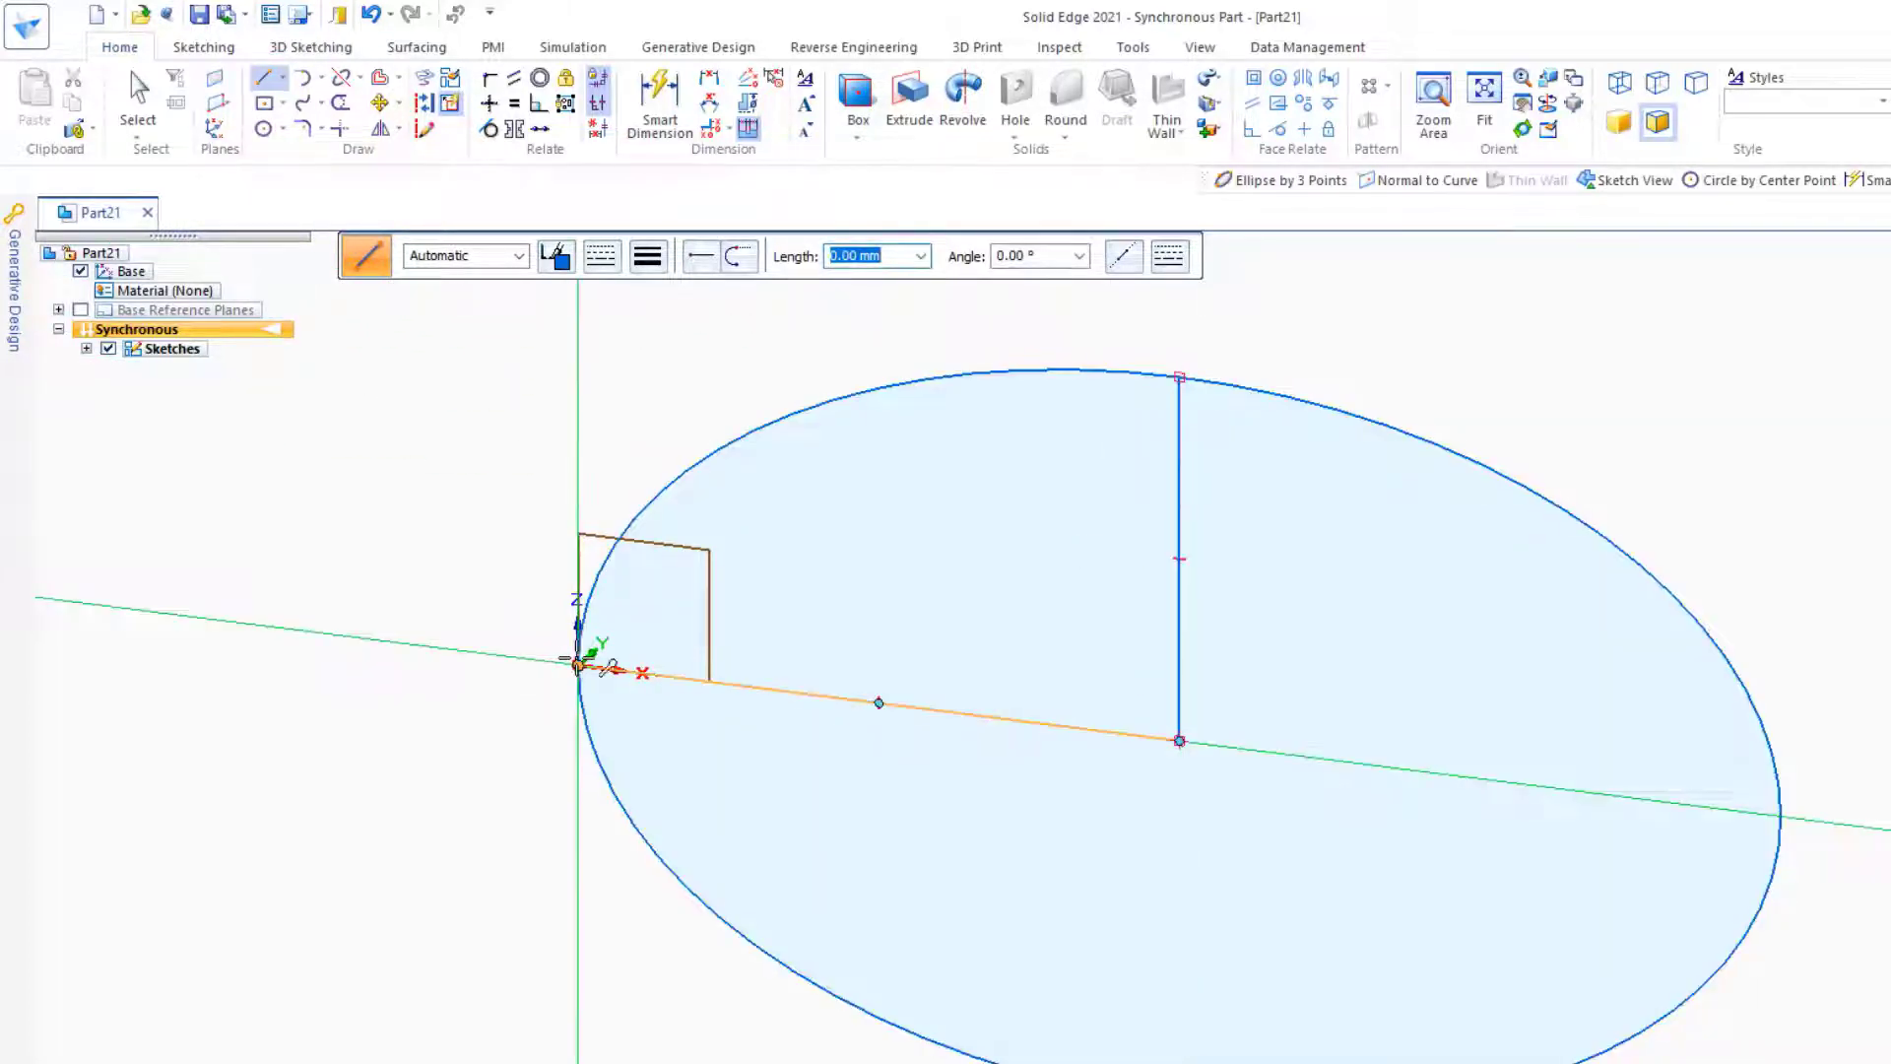
- Draw a 16 mm line running left from the origin
{"action": "left_click", "coordinate": [578, 666]}
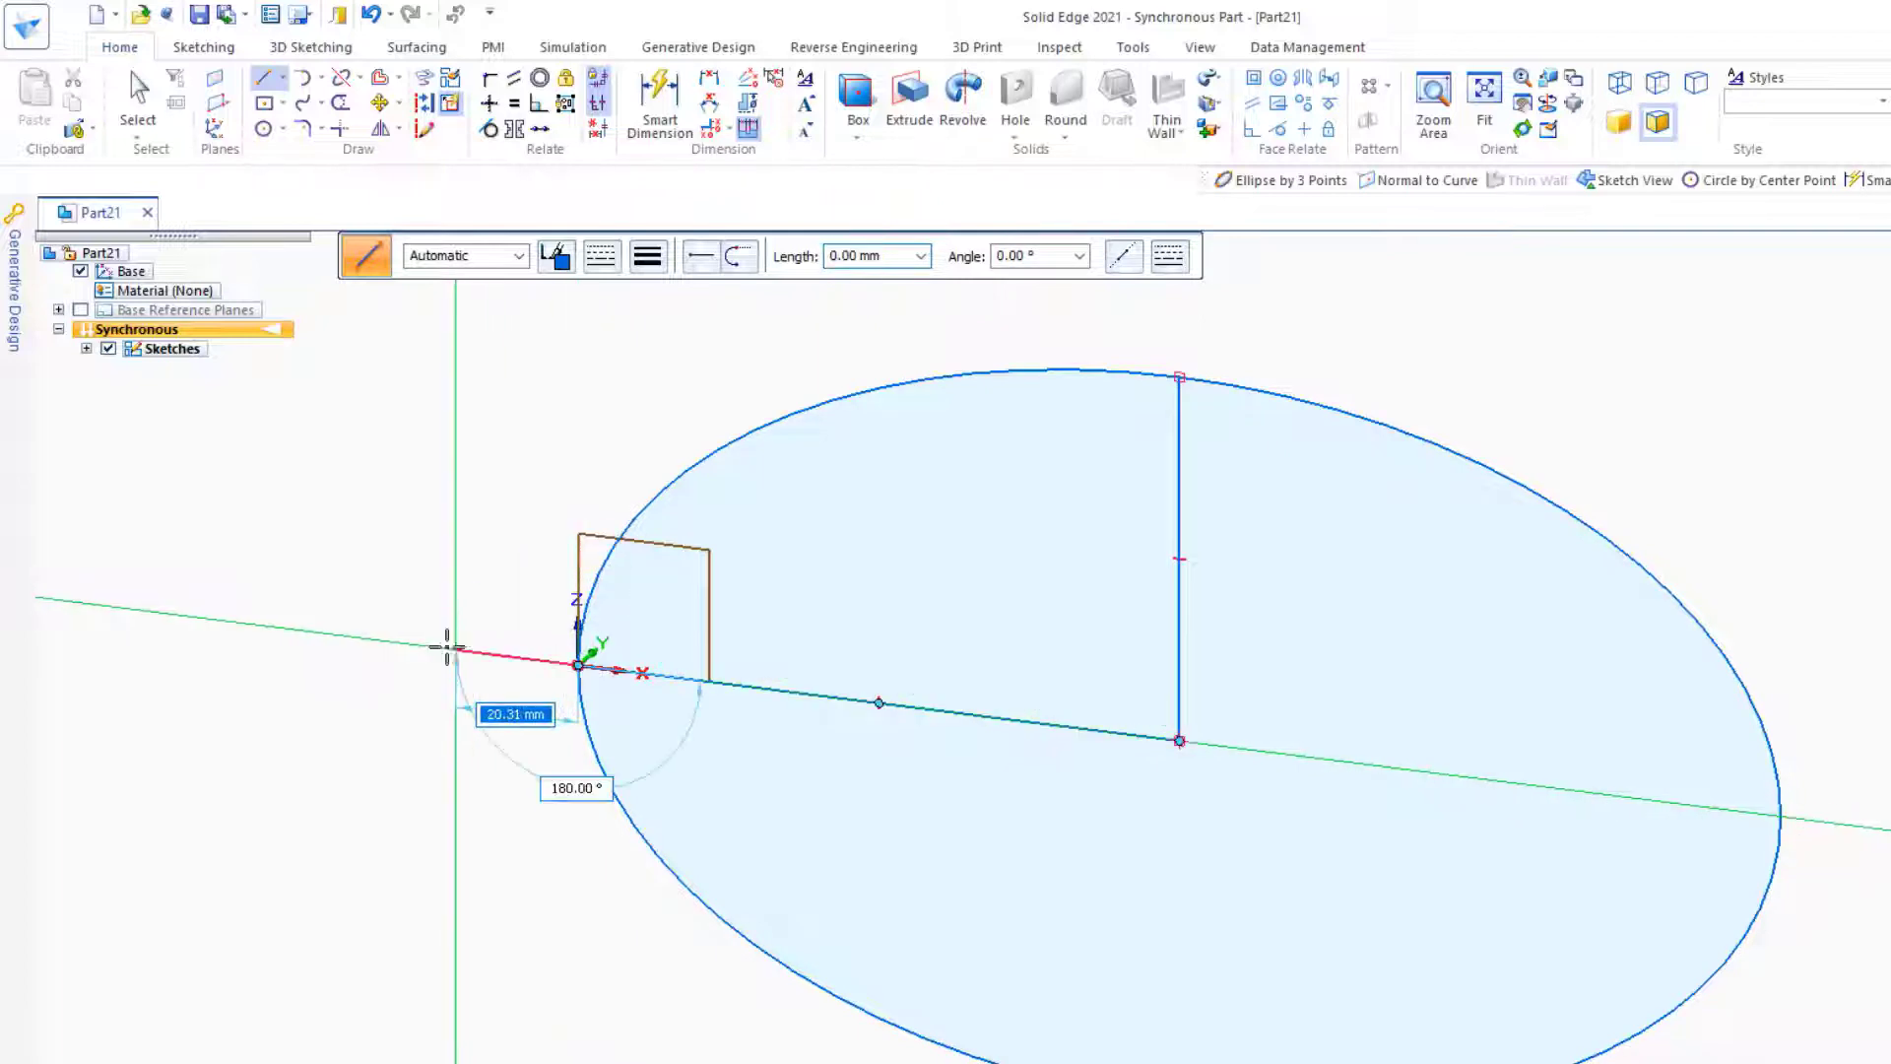
{"action": "type", "text": "1"}
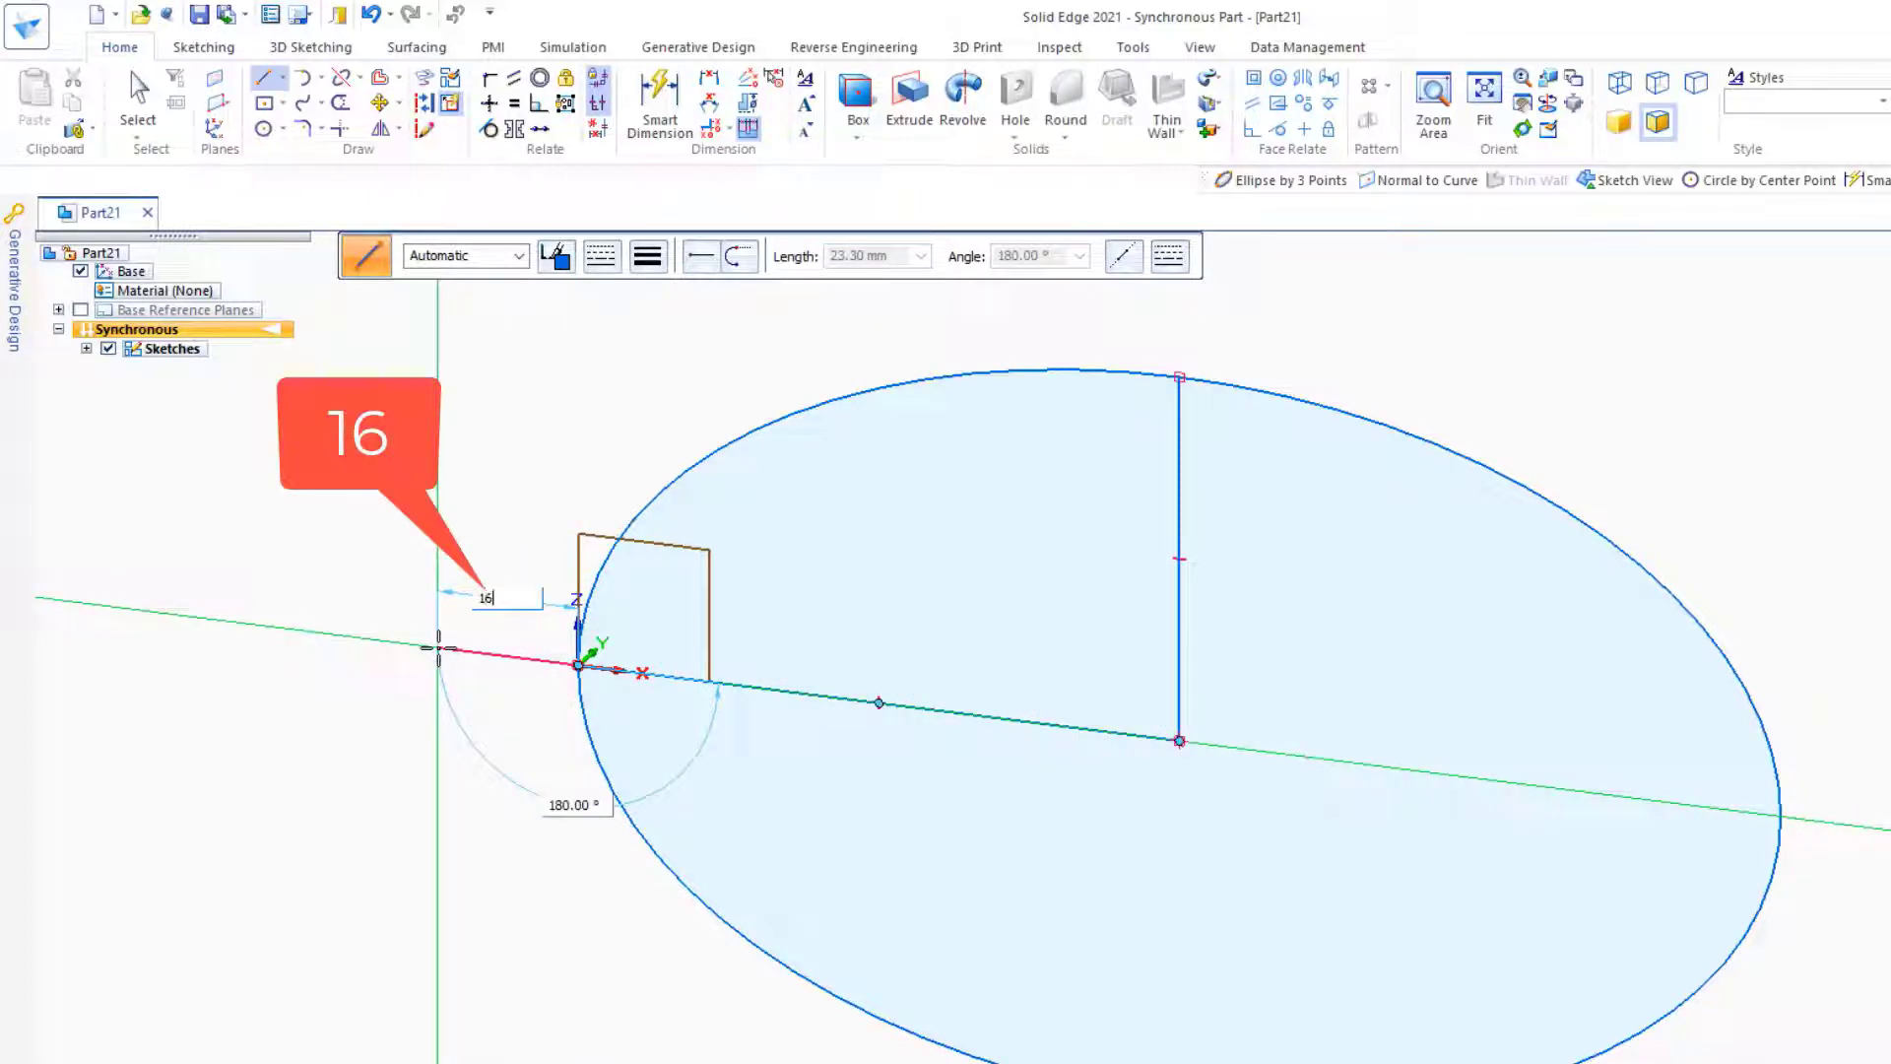
{"action": "type", "text": "6"}
{"action": "key", "text": "Tab"}
{"action": "key", "text": "Return"}
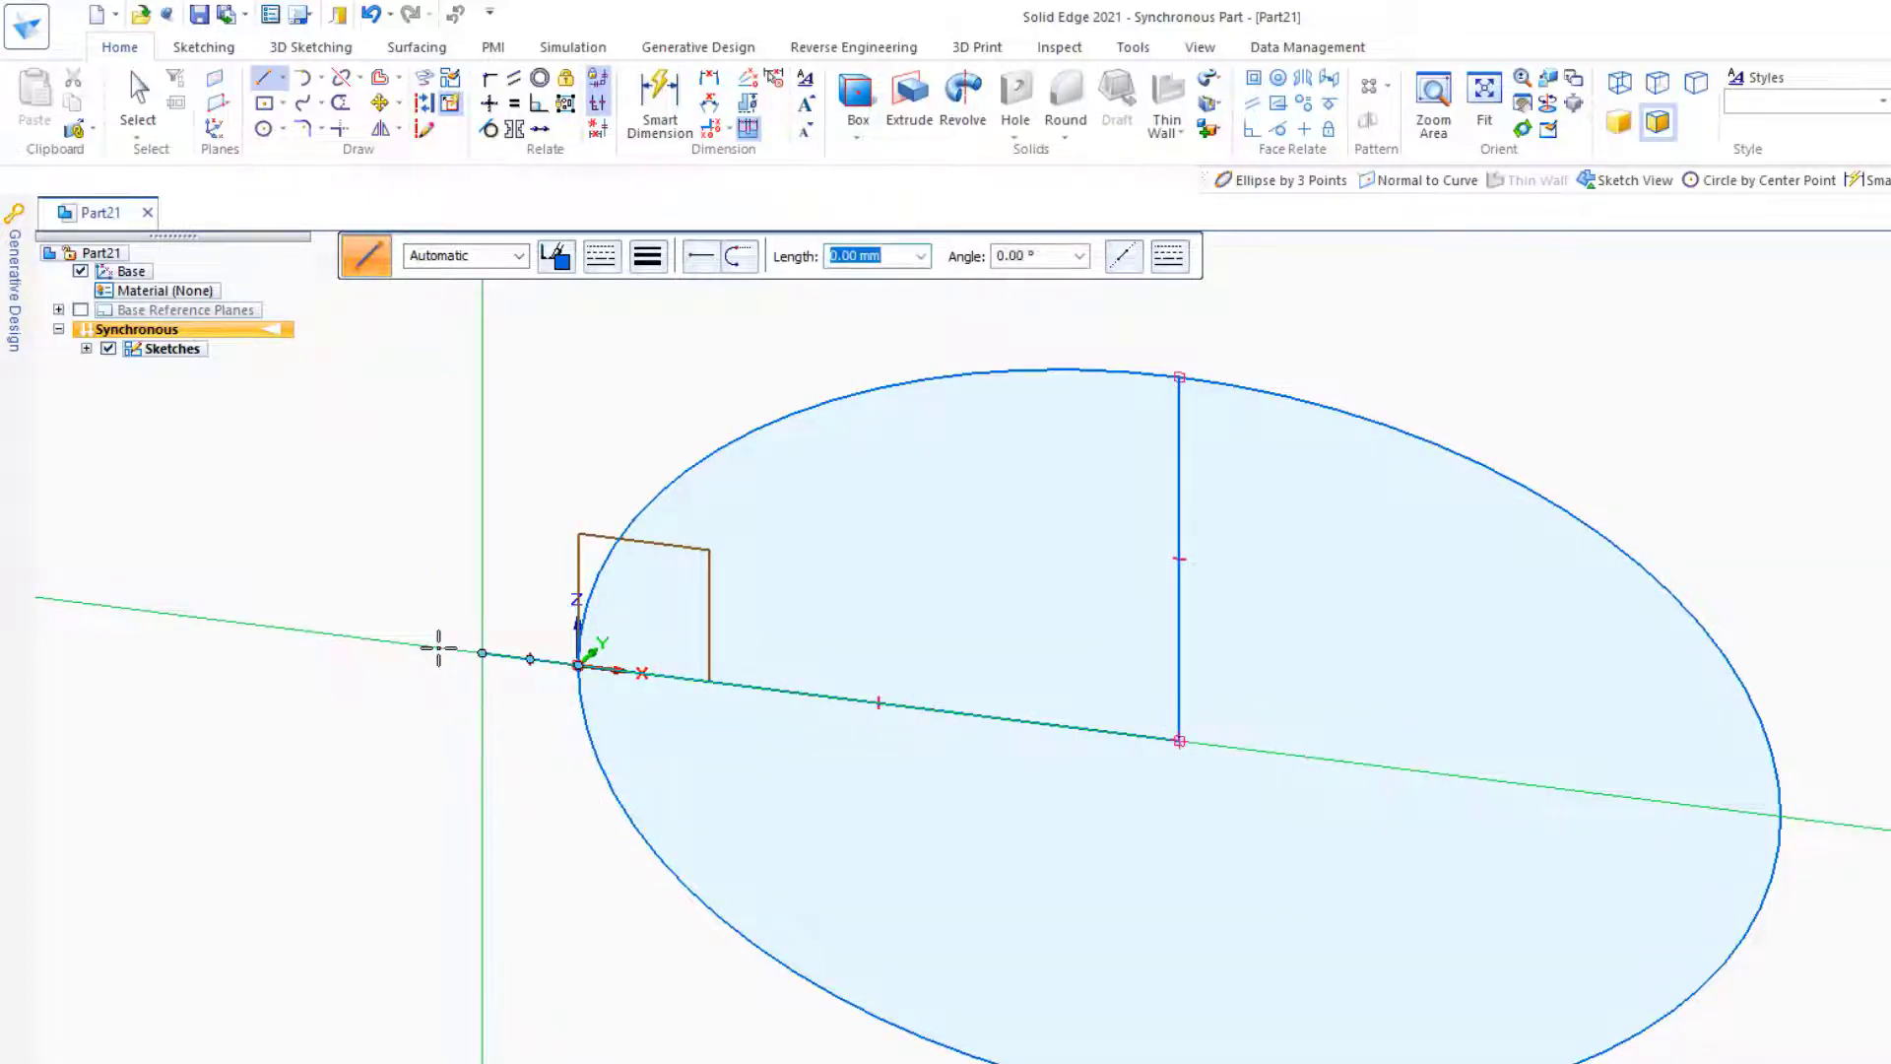
{"action": "left_click", "coordinate": [232, 108]}
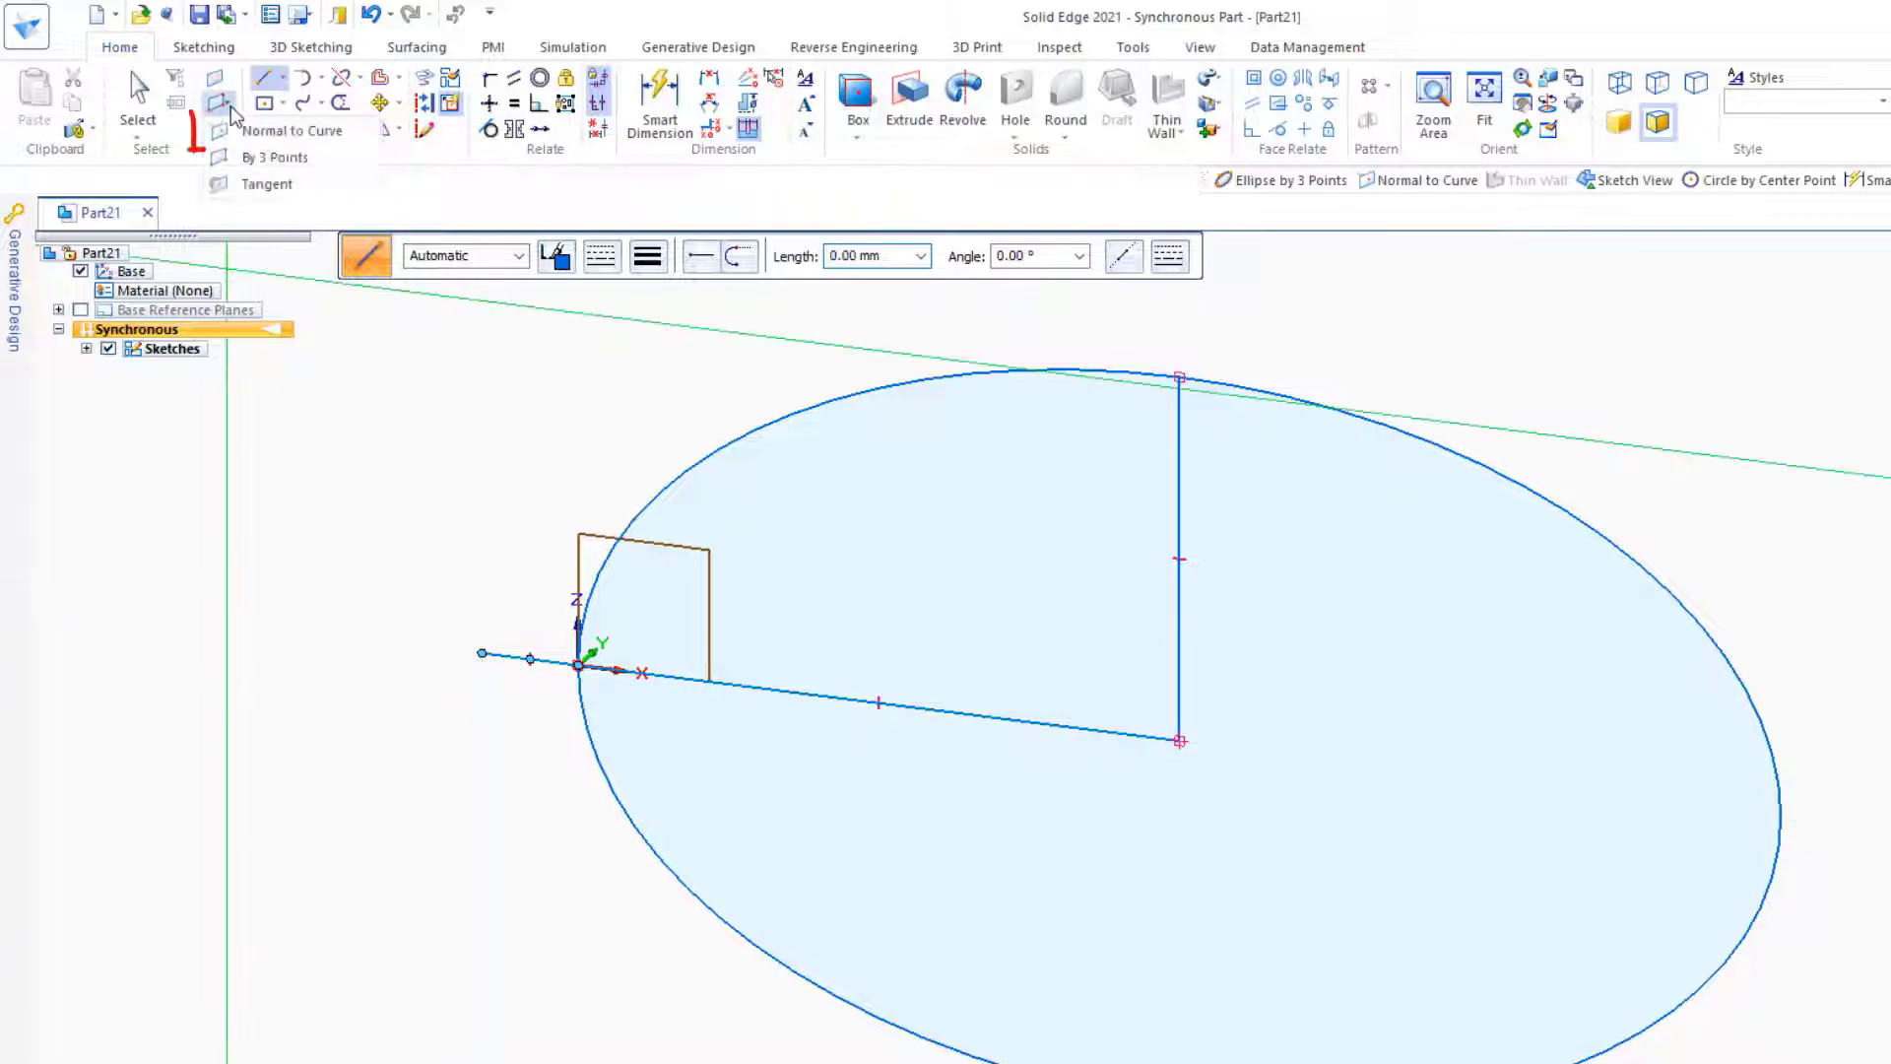
- Create Plane 4 normal to the vertical line at its top end
{"action": "left_click", "coordinate": [363, 136]}
{"action": "left_click", "coordinate": [1181, 439]}
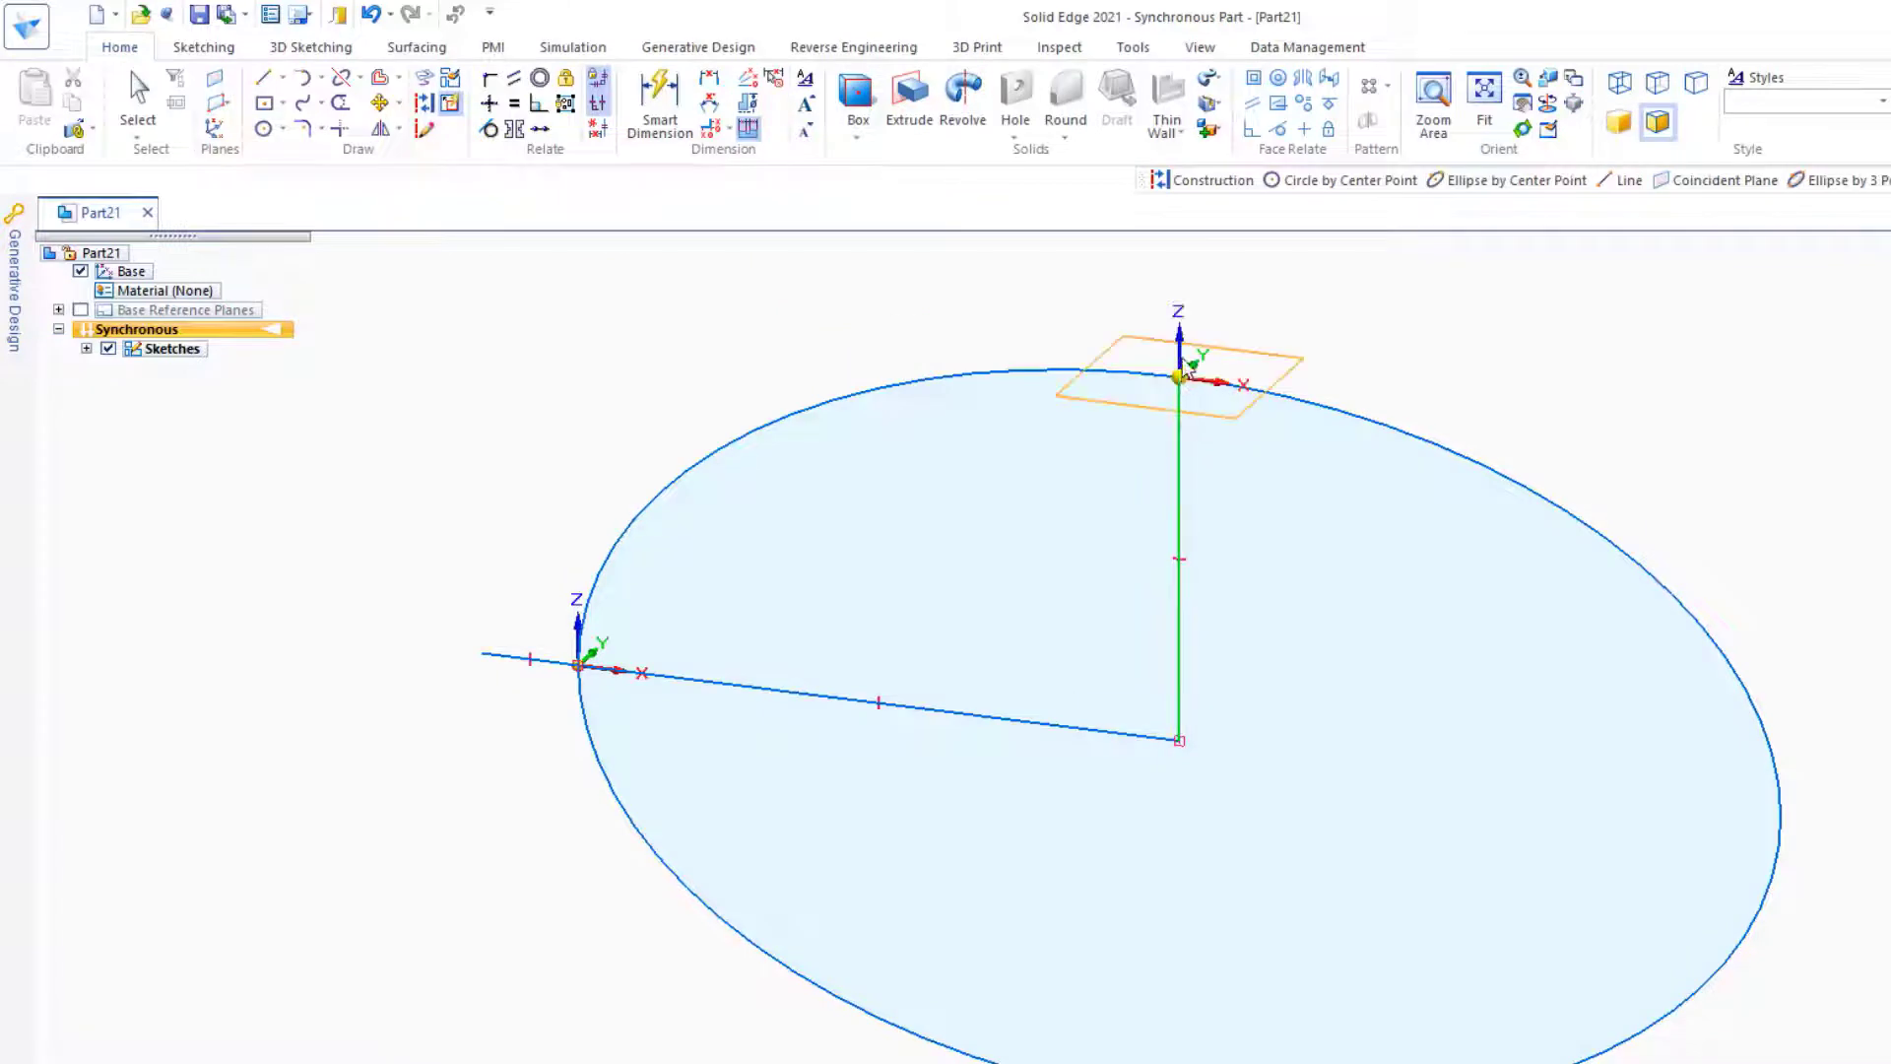
{"action": "key", "text": "Return"}
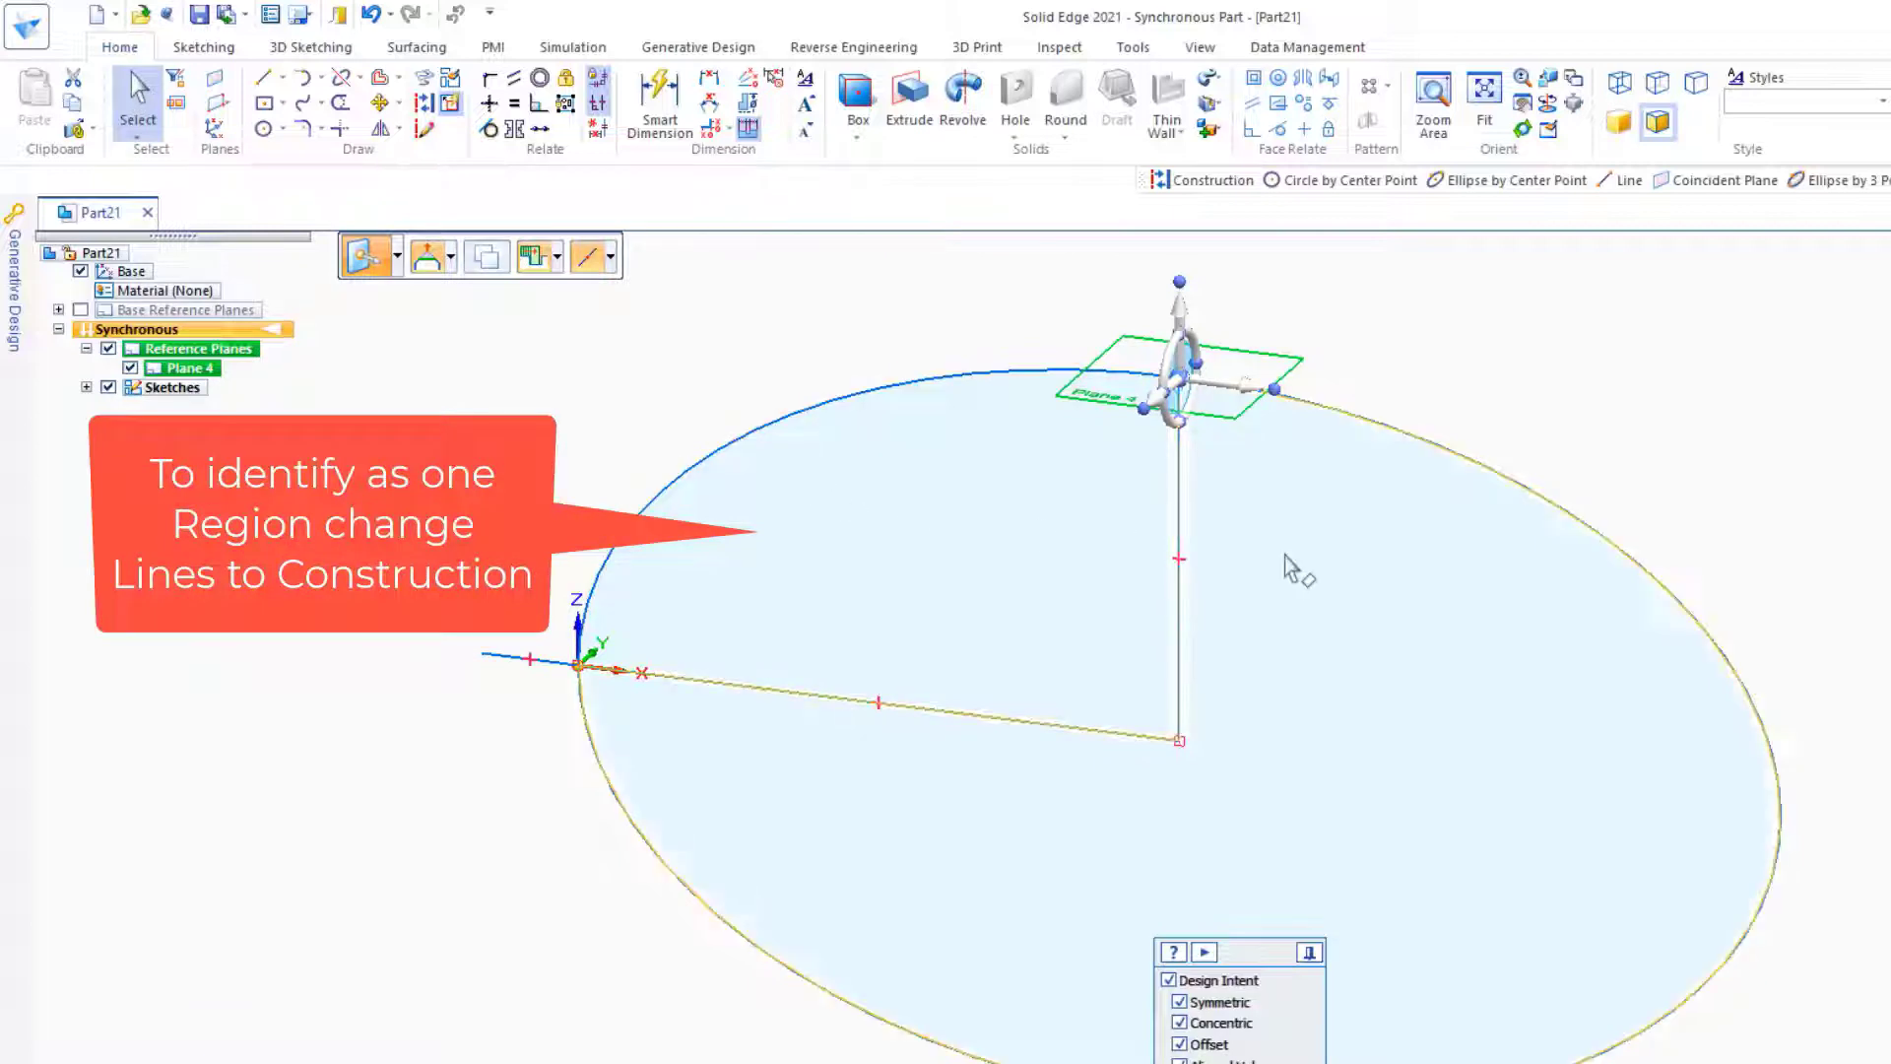
- Convert the sketch lines to construction geometry and select the ellipse region
{"action": "left_click", "coordinate": [424, 101]}
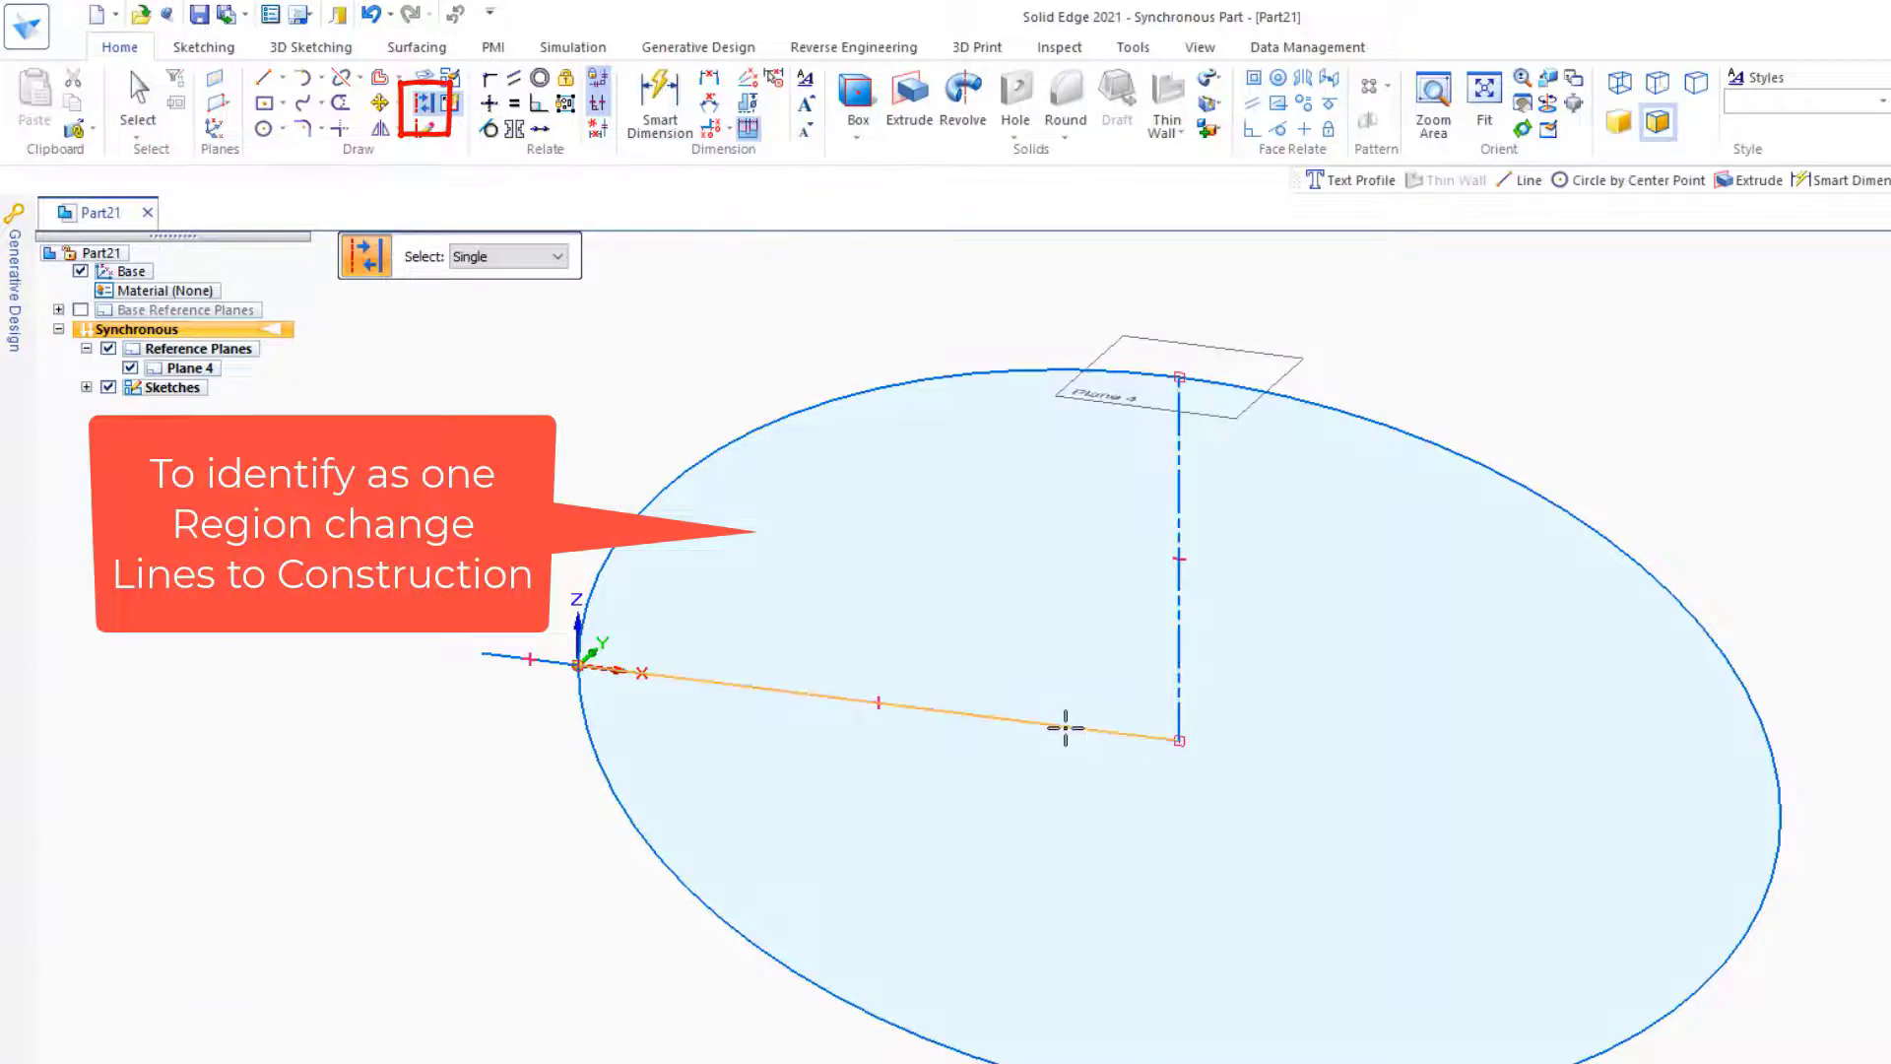
{"action": "left_click", "coordinate": [1064, 725]}
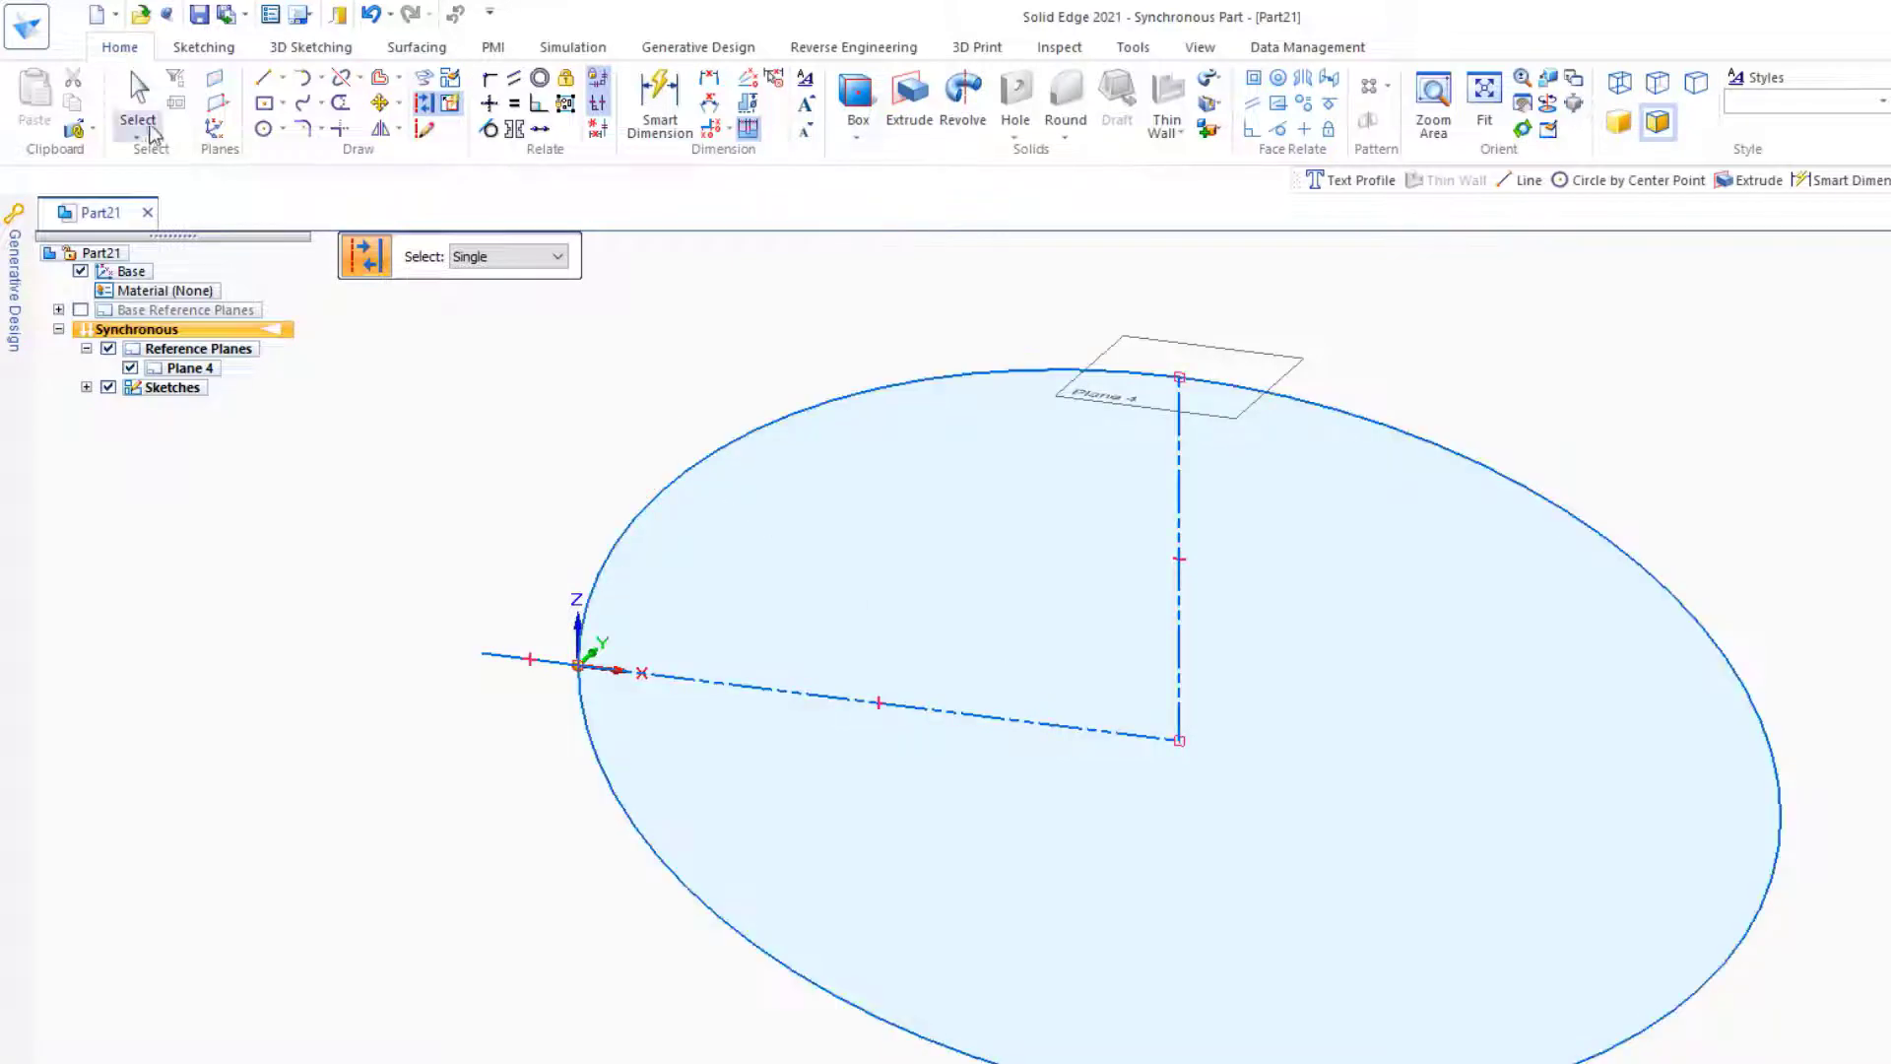
{"action": "left_click", "coordinate": [138, 99]}
{"action": "left_click", "coordinate": [1315, 607]}
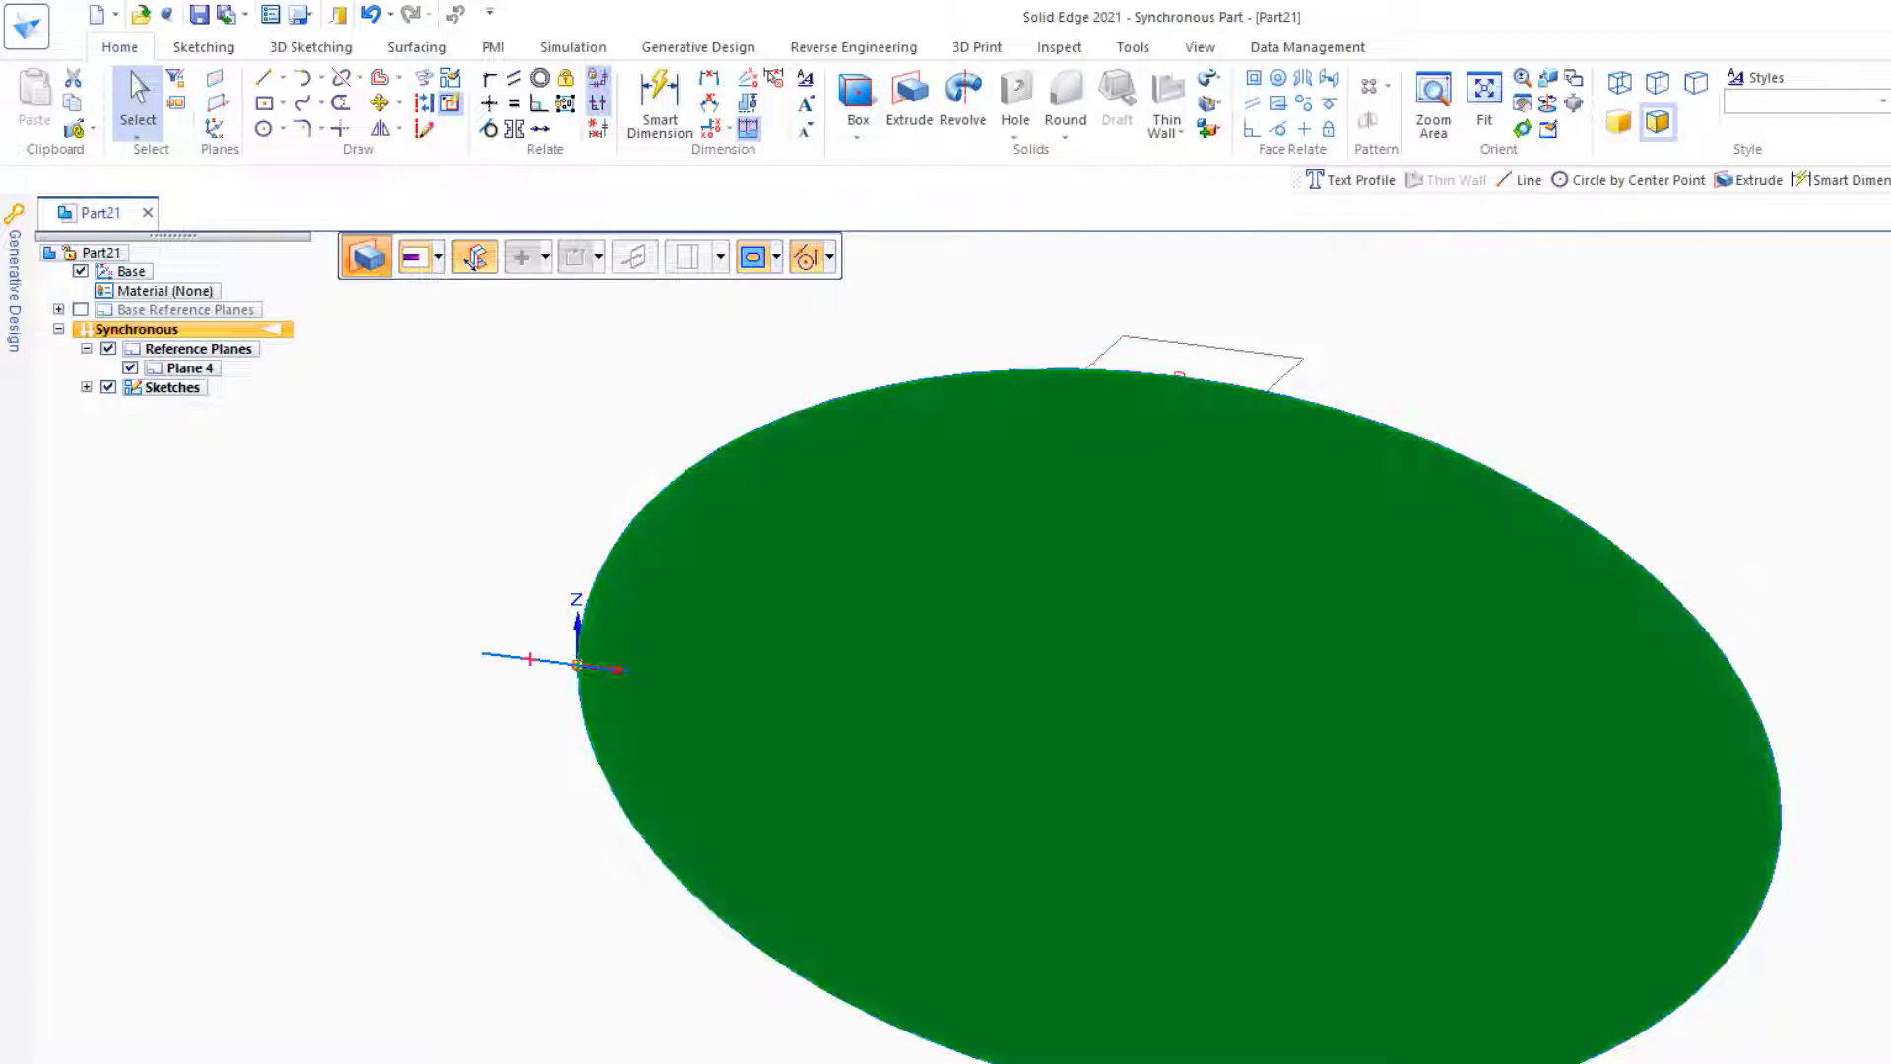
- Extrude the ellipse 11 mm, then shell it to an 11 mm thin wall with top and bottom open
{"action": "left_click", "coordinate": [1293, 631]}
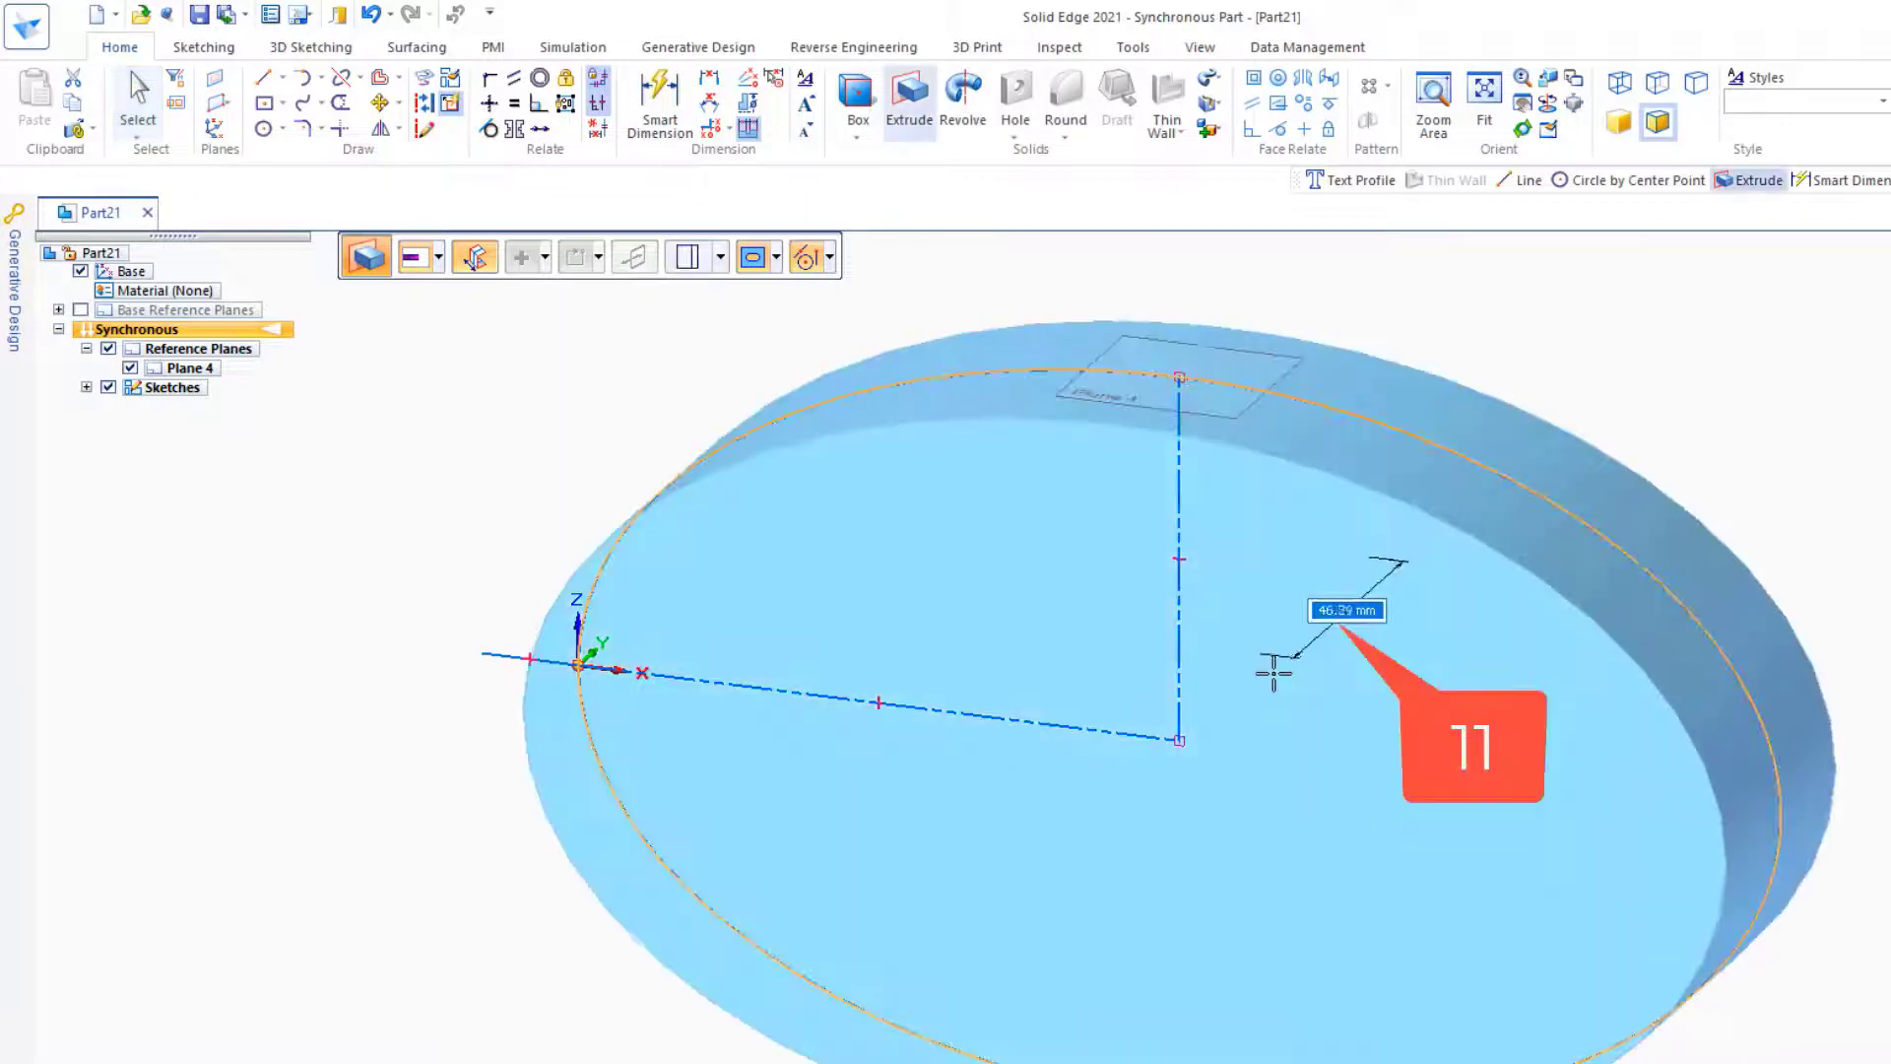
{"action": "key", "text": "Return"}
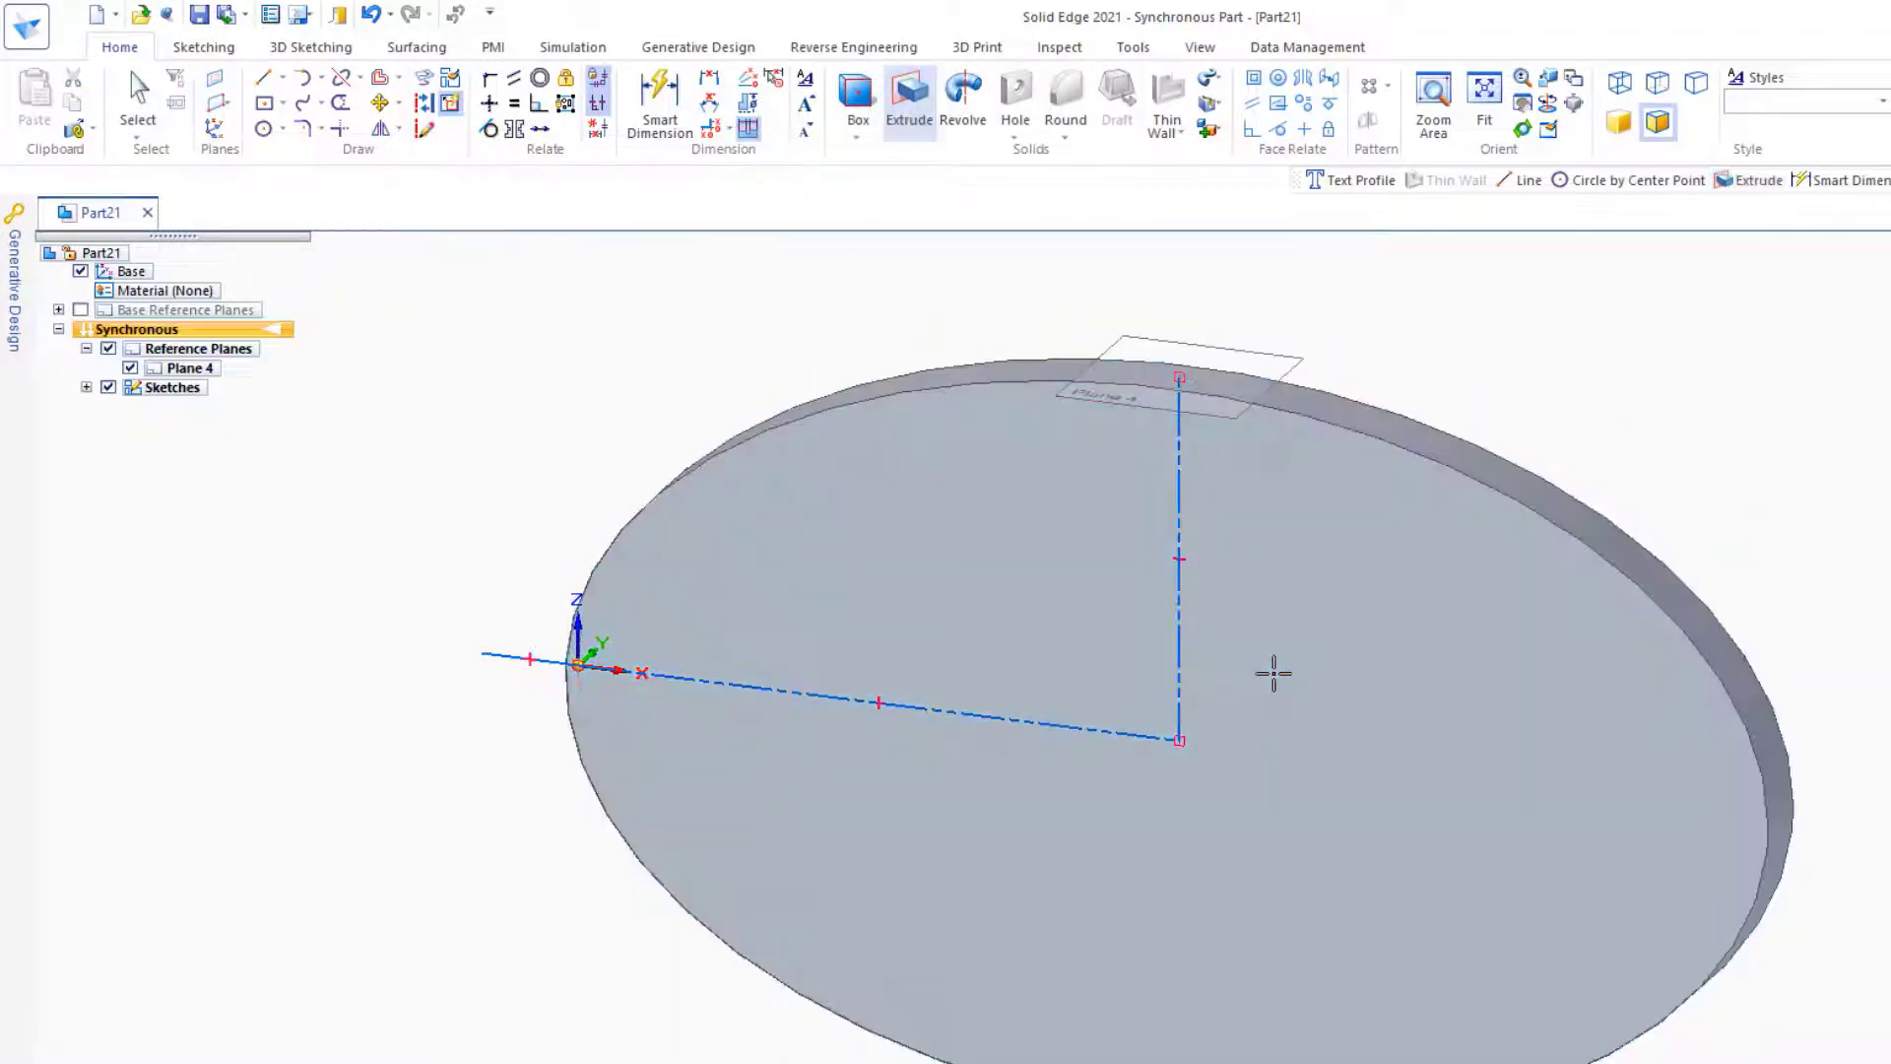
{"action": "left_click", "coordinate": [1167, 106]}
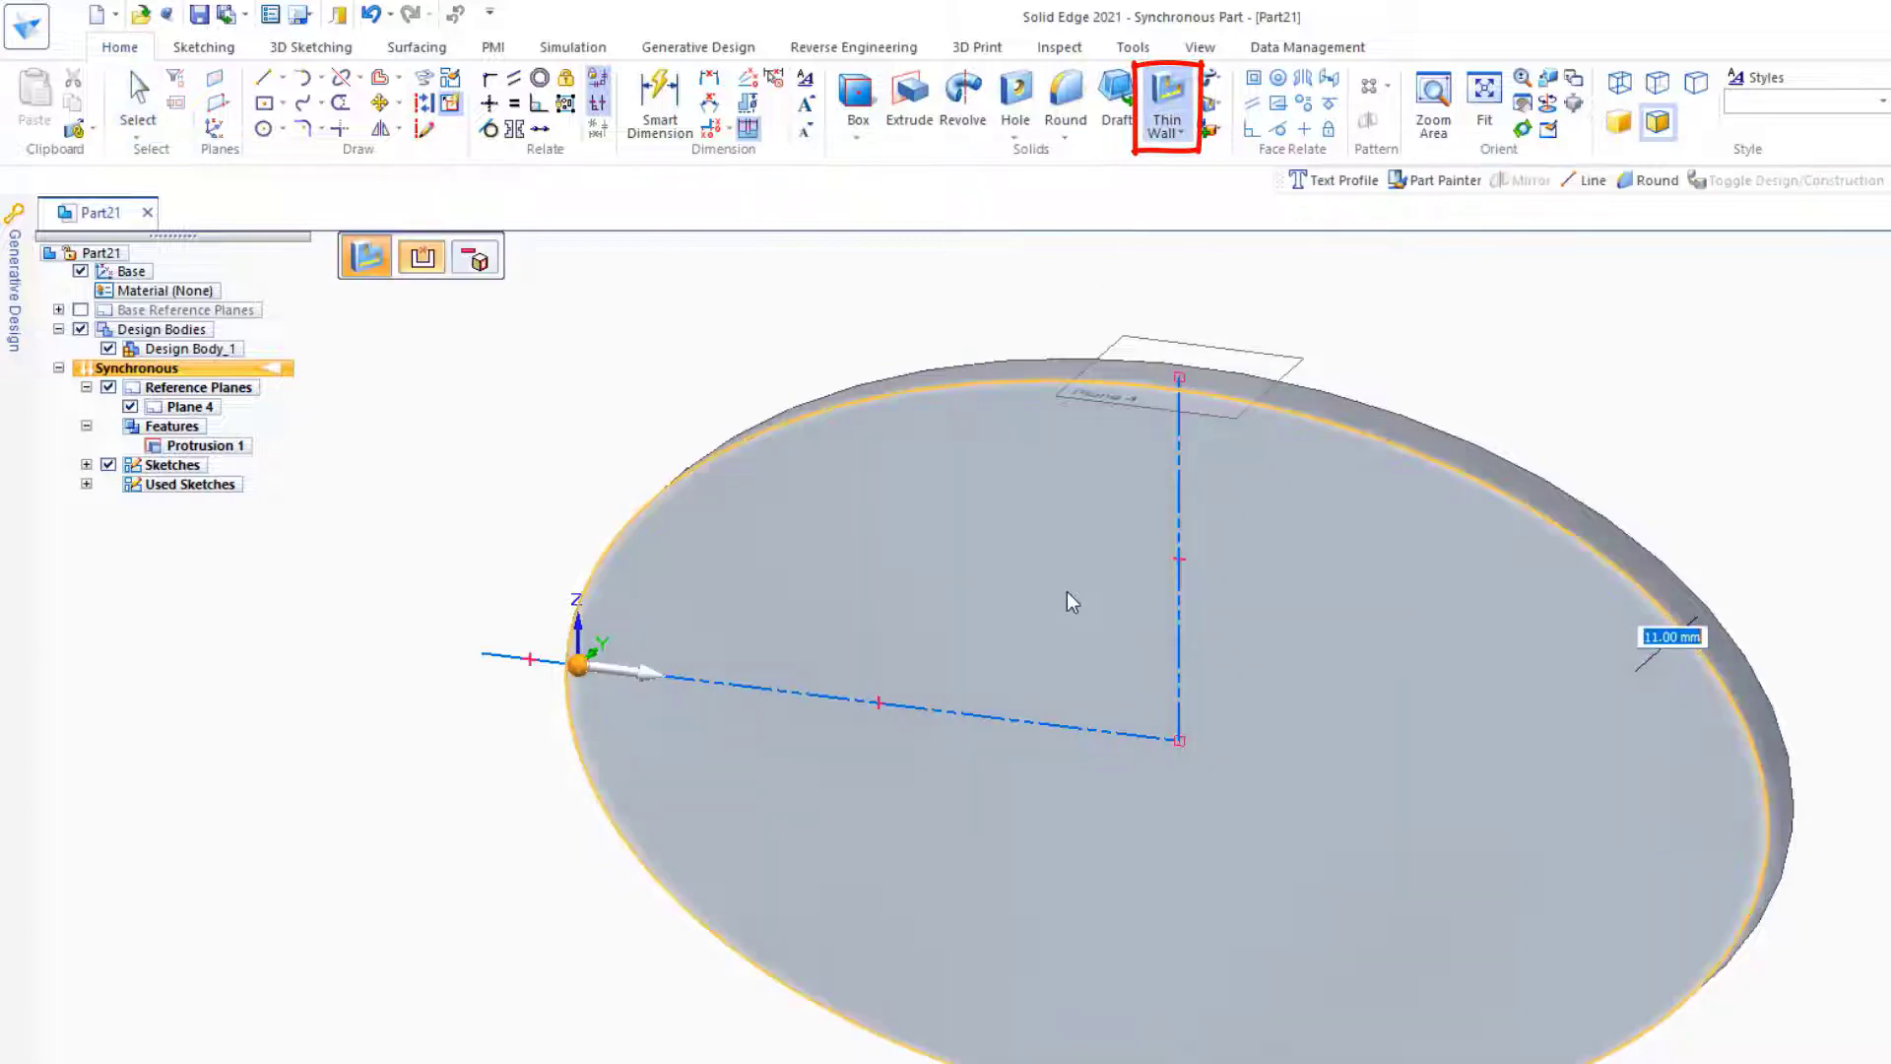
{"action": "left_click", "coordinate": [1067, 591]}
{"action": "left_click", "coordinate": [1362, 652]}
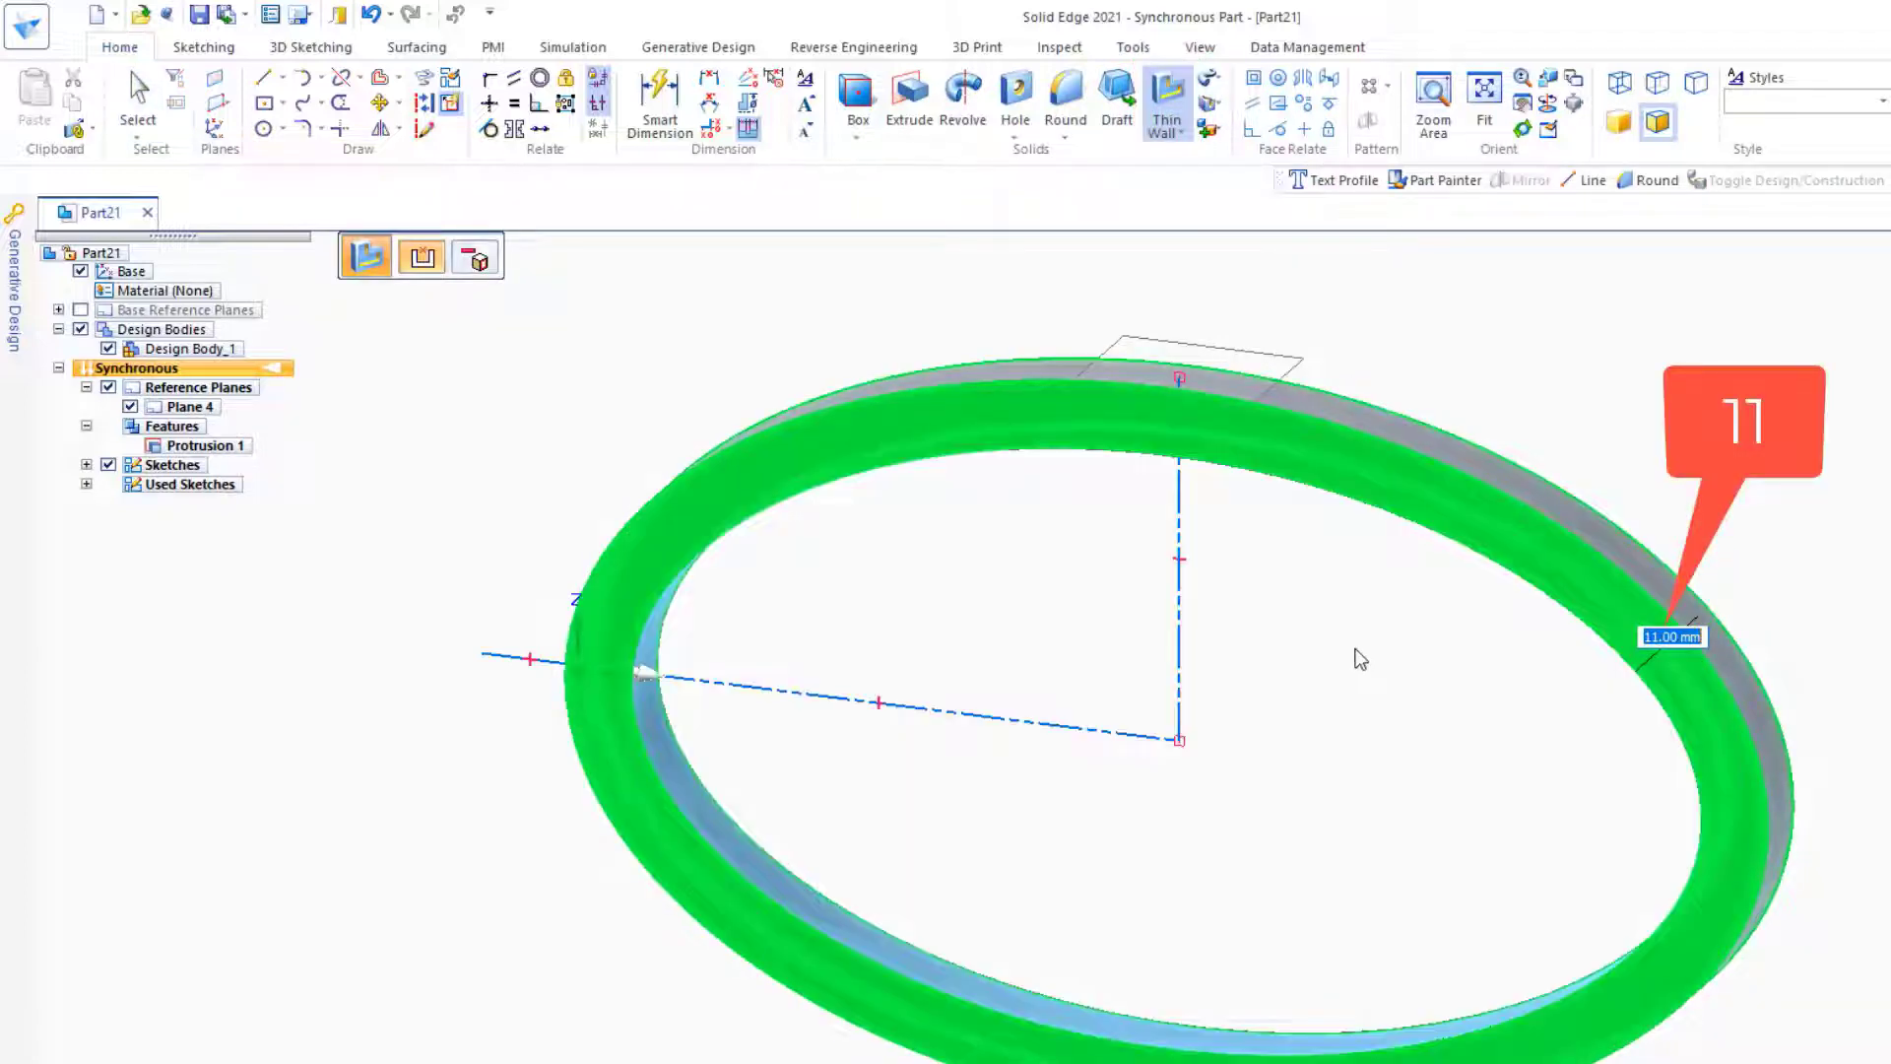
{"action": "key", "text": "Return"}
{"action": "left_click", "coordinate": [204, 48]}
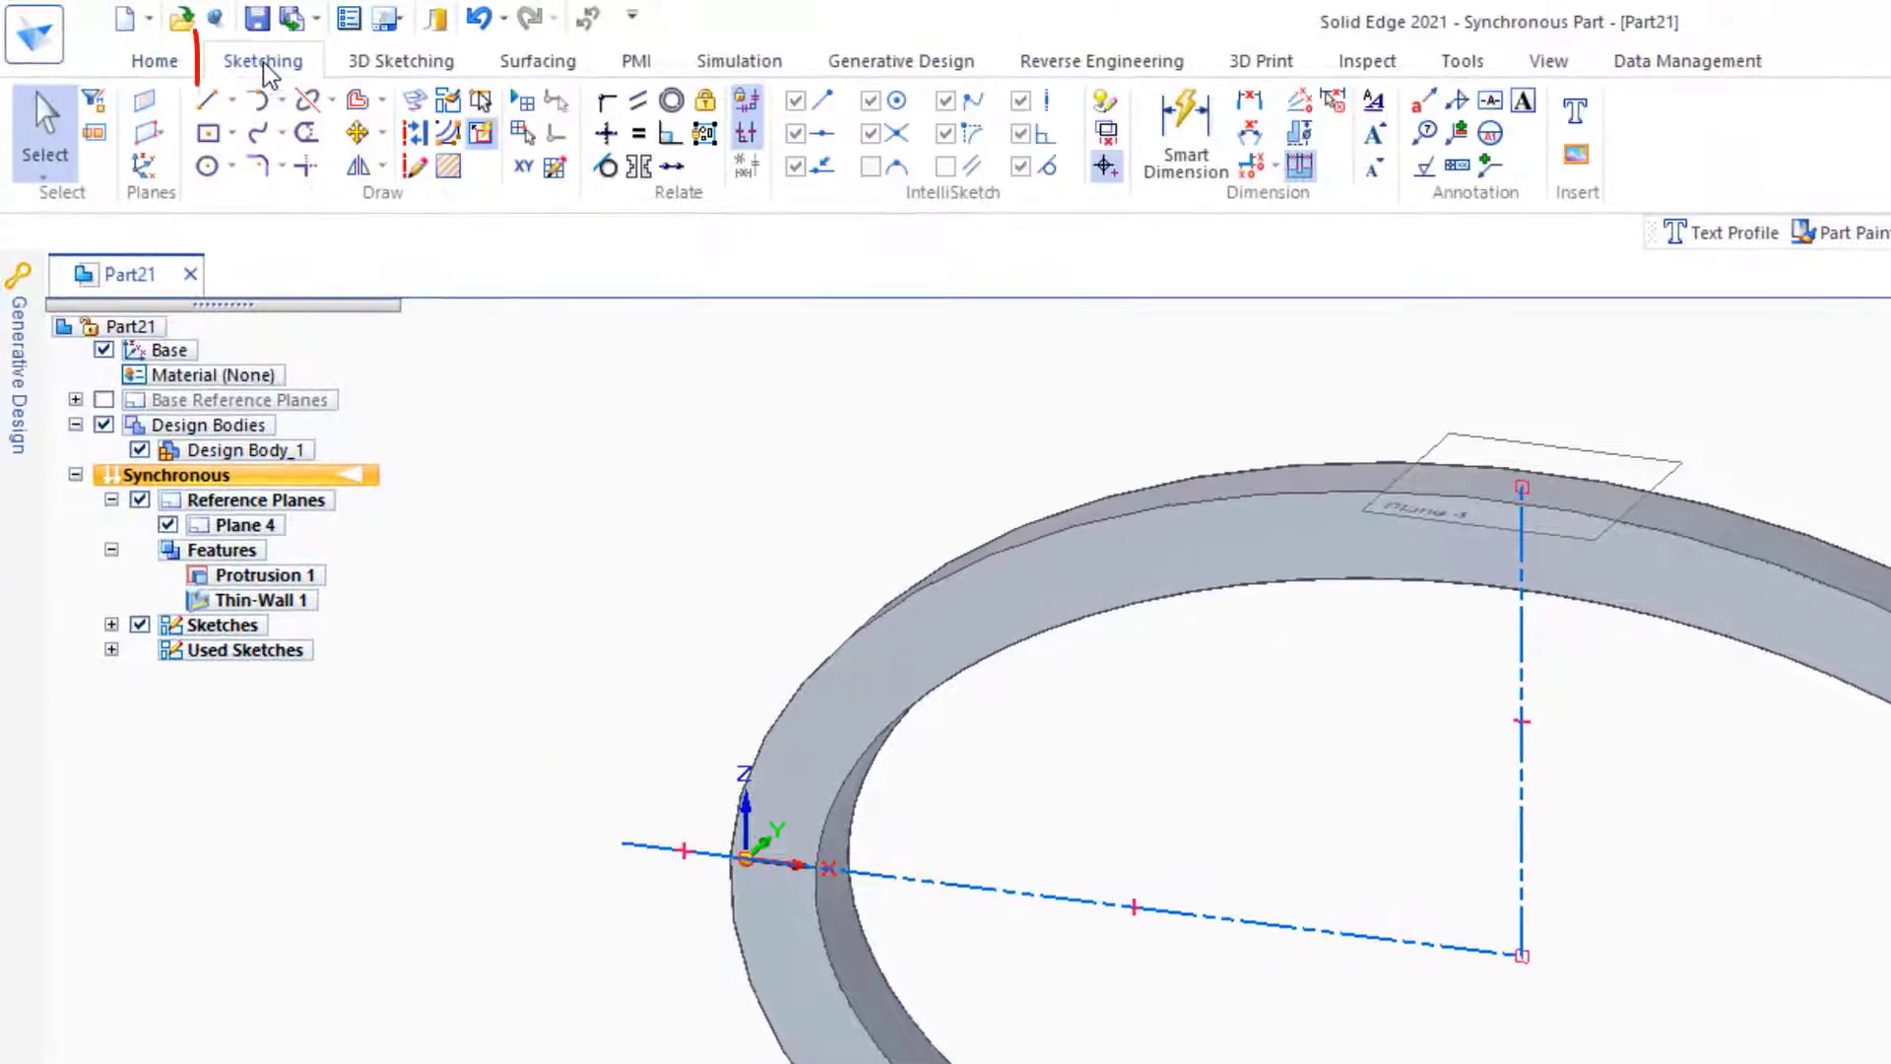
- Start a Text Profile and copy the file-name line from the Word document
{"action": "left_click", "coordinate": [1577, 113]}
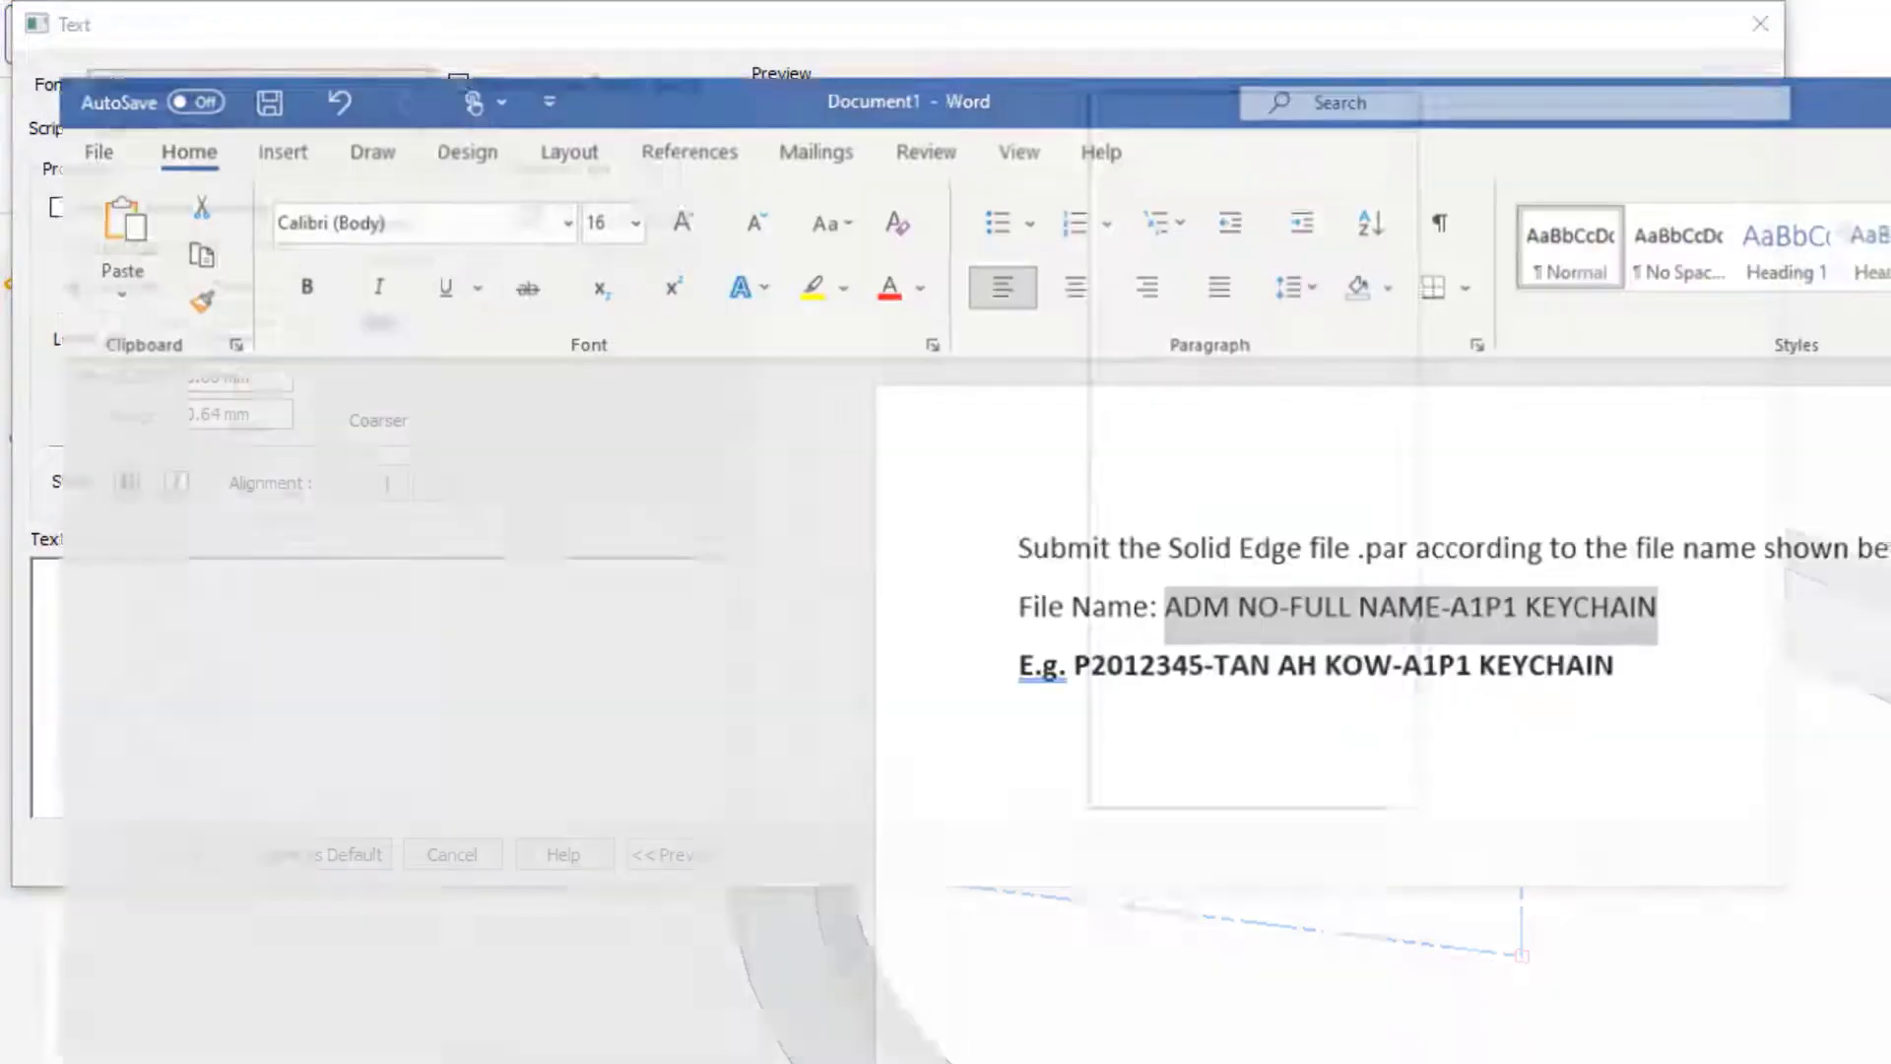
{"action": "left_click_drag", "start_coordinate": [1663, 552], "coordinate": [1158, 552]}
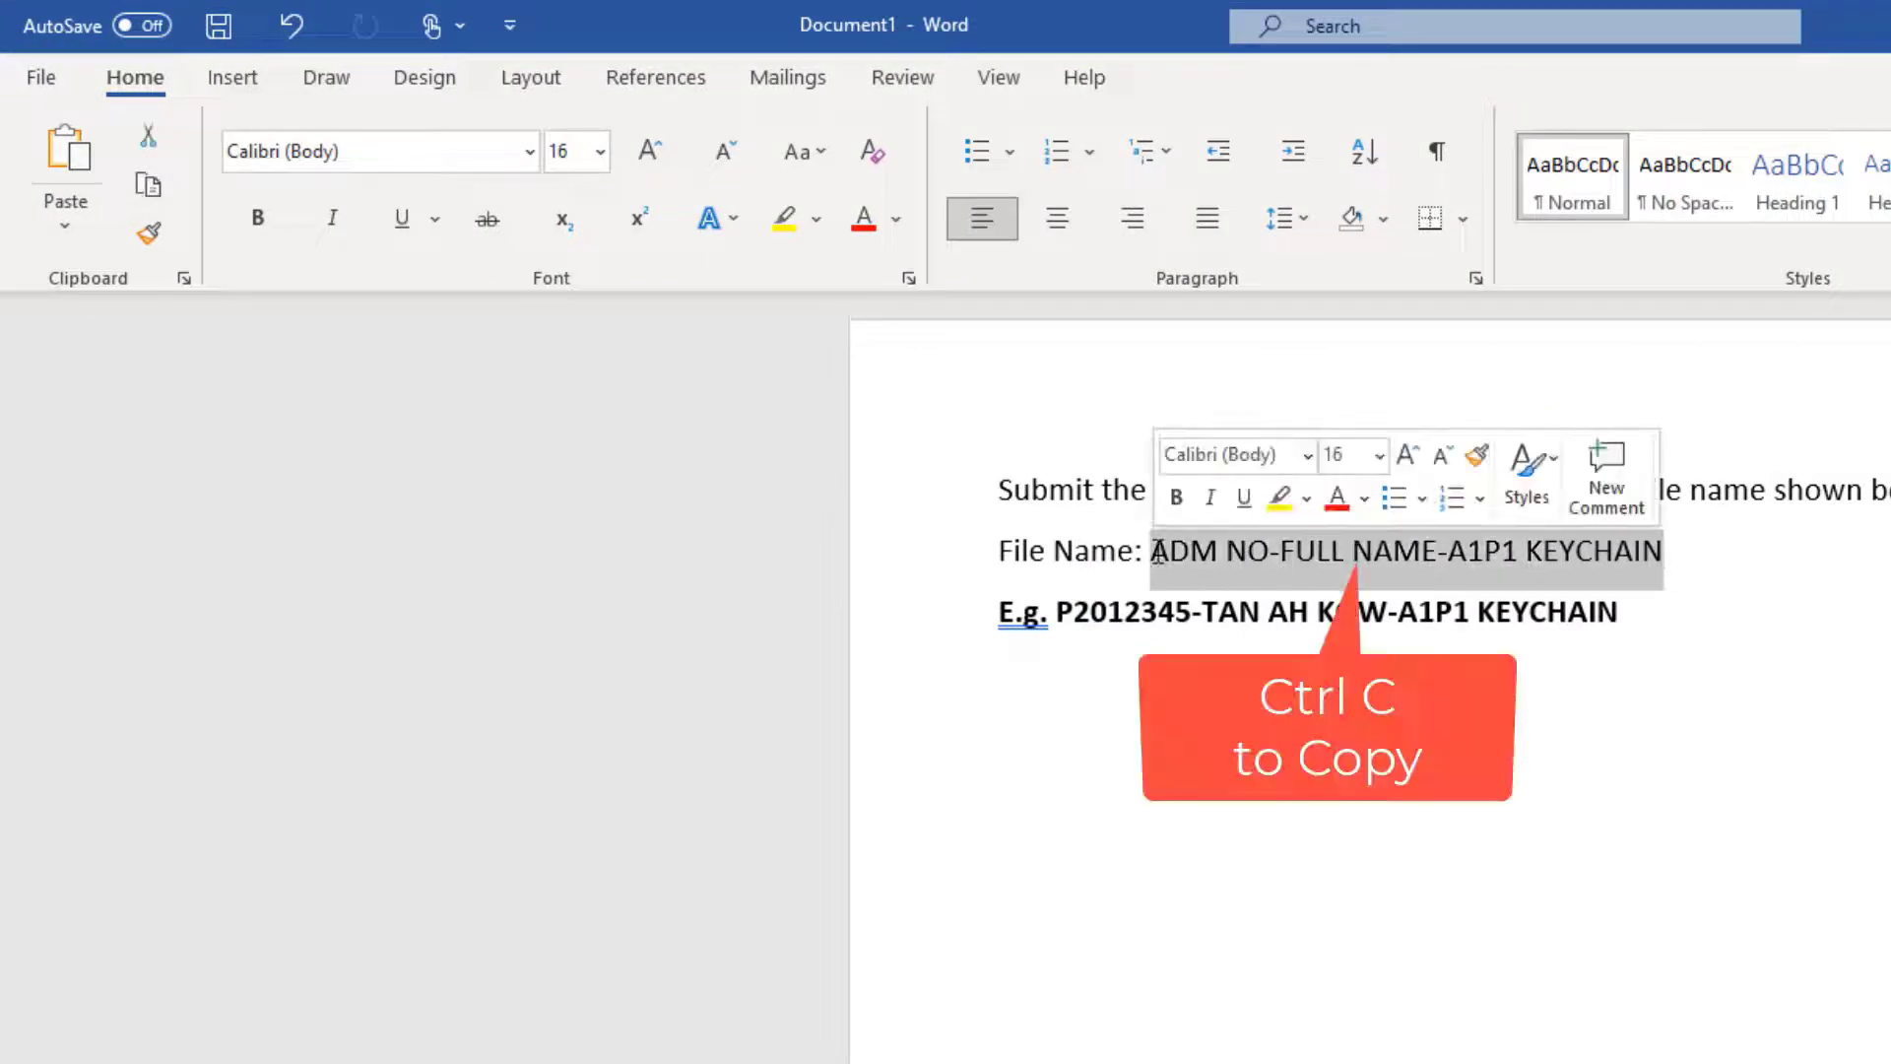
{"action": "key", "text": "ctrl+c"}
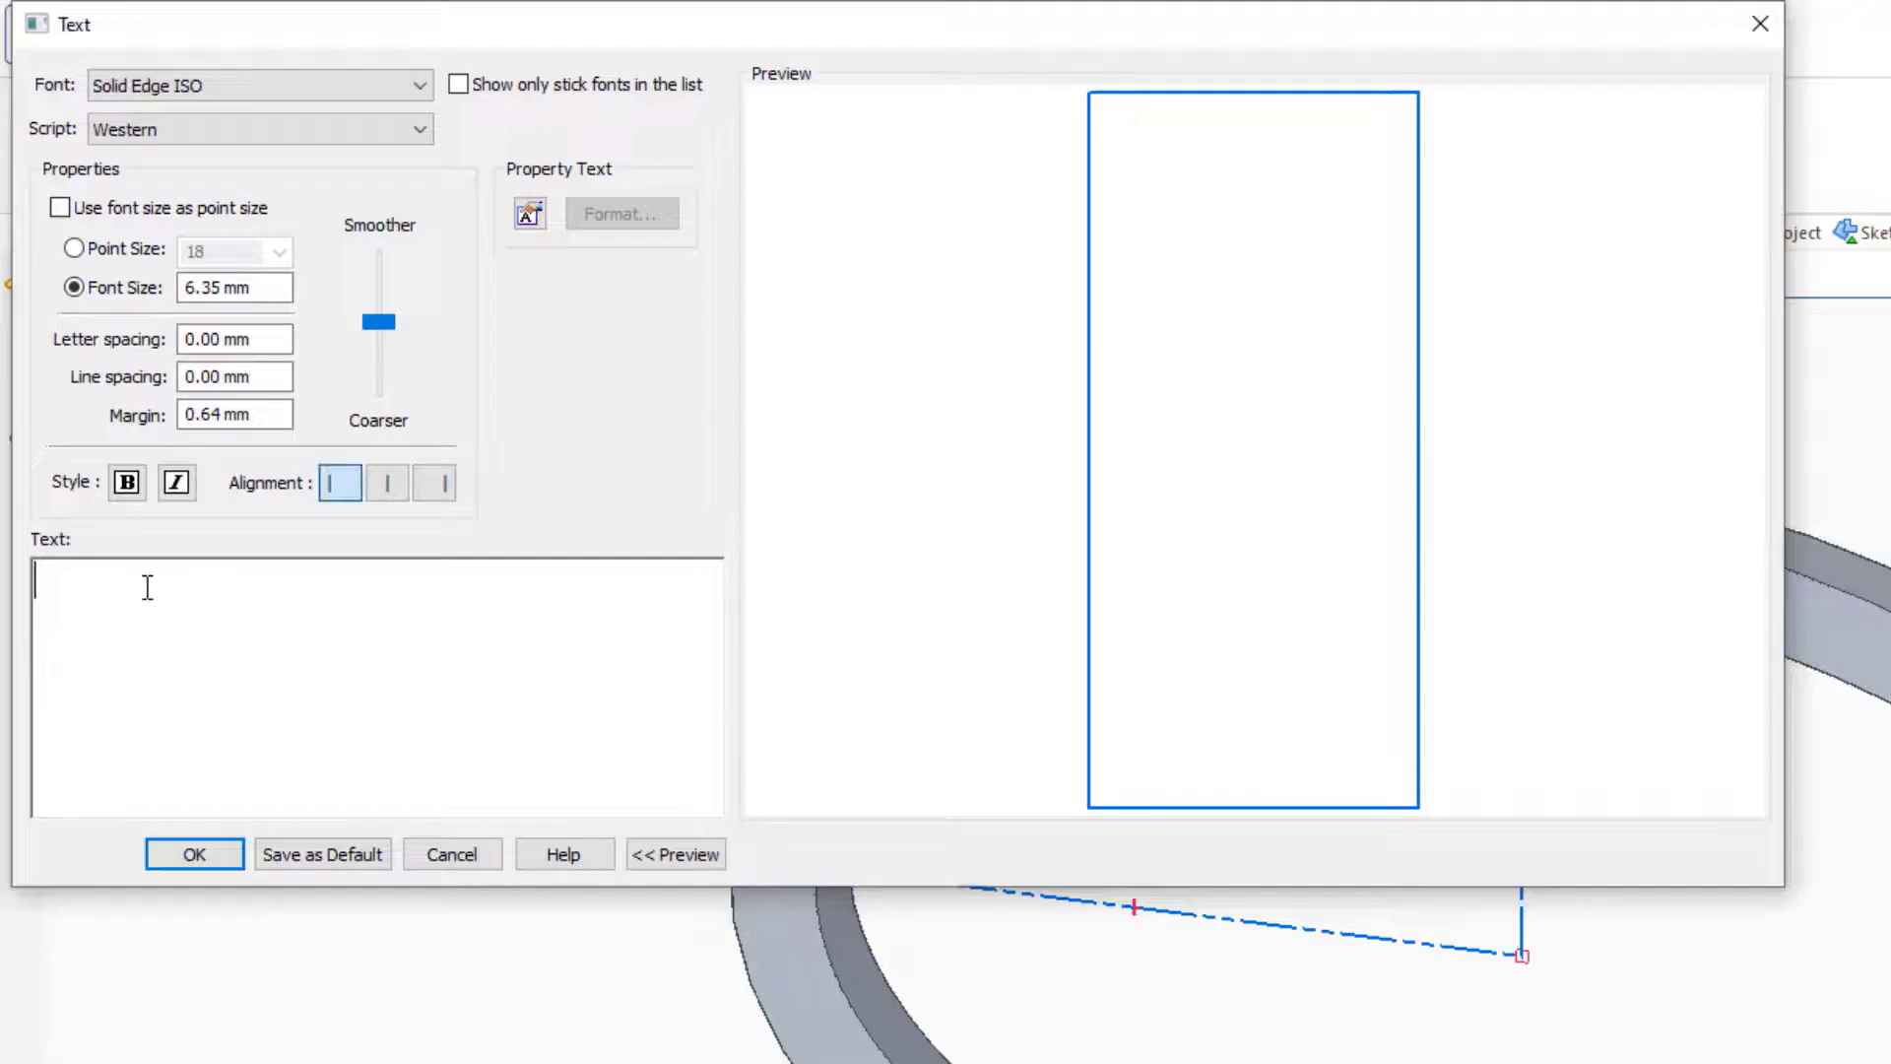
- Paste 'ADM NO-FULL NAME-A1P1 KEYCHAIN' as Tahoma text and tilt the ring view
{"action": "key", "text": "ctrl+v"}
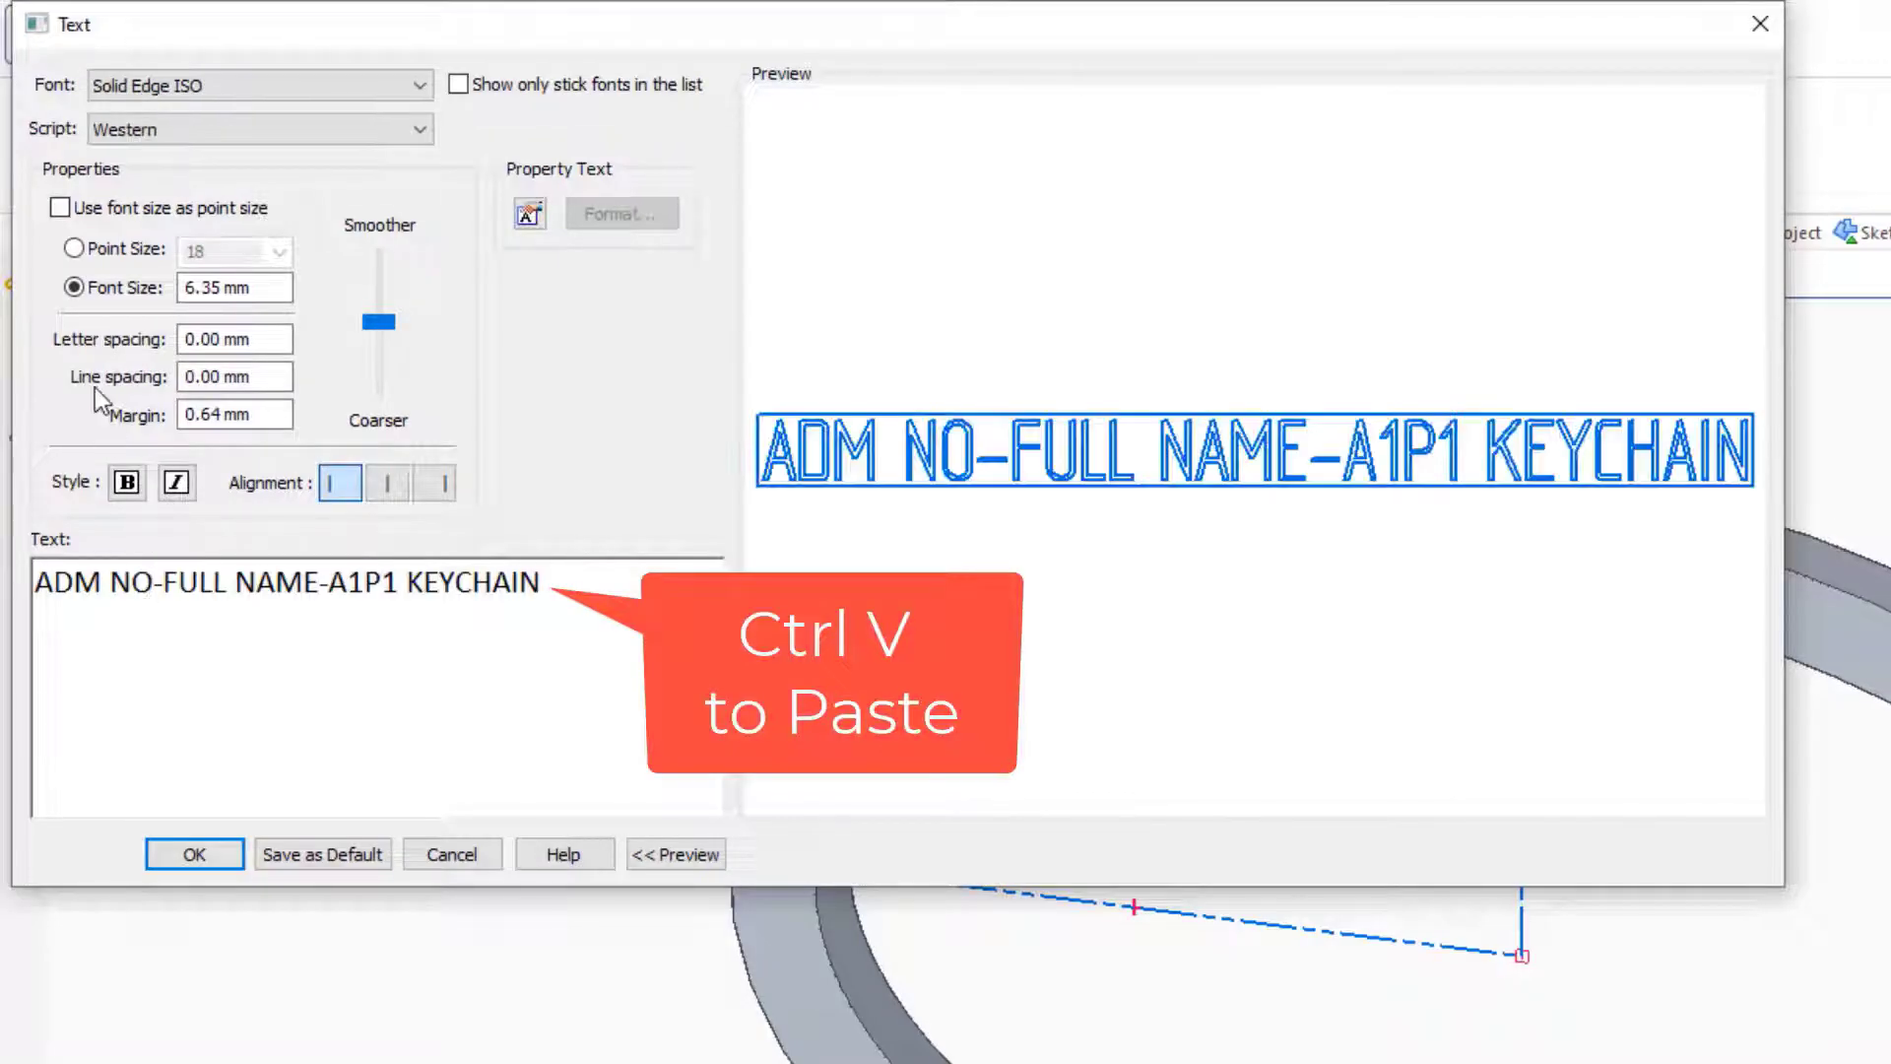
{"action": "left_click", "coordinate": [417, 84]}
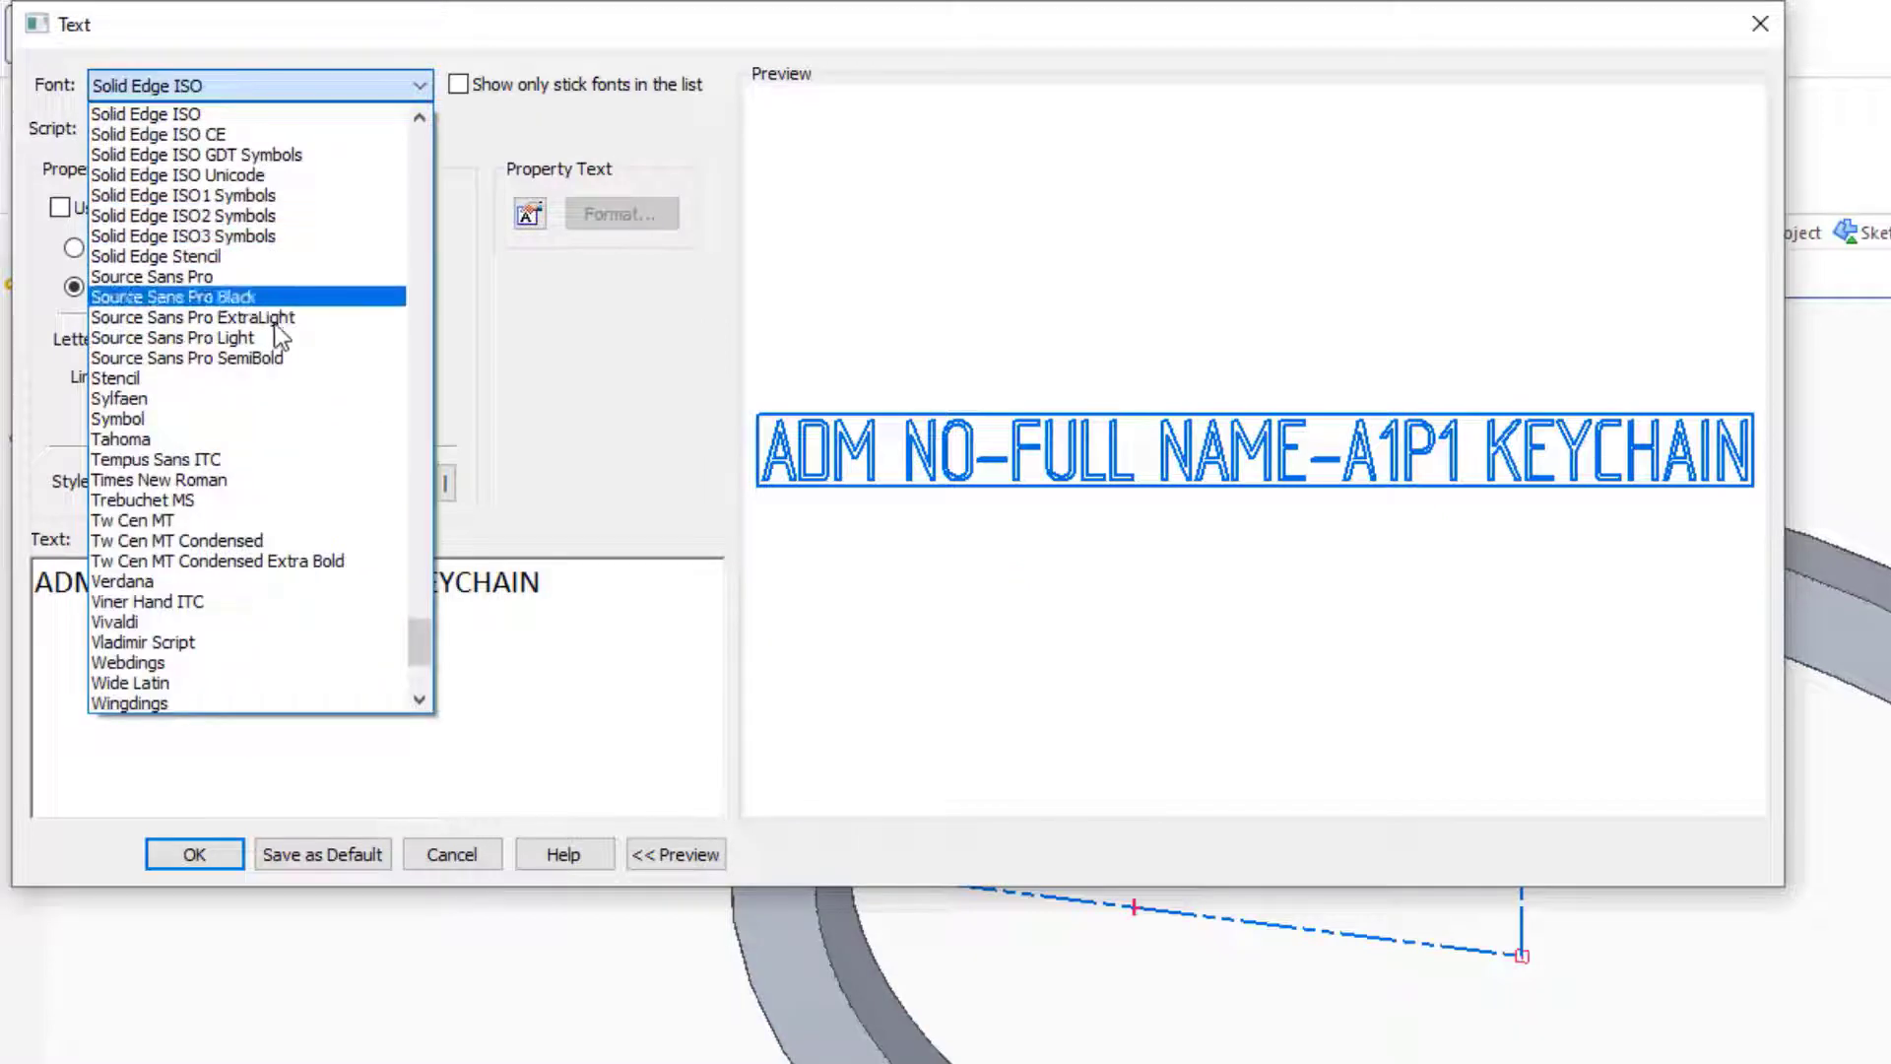
{"action": "left_click", "coordinate": [180, 440]}
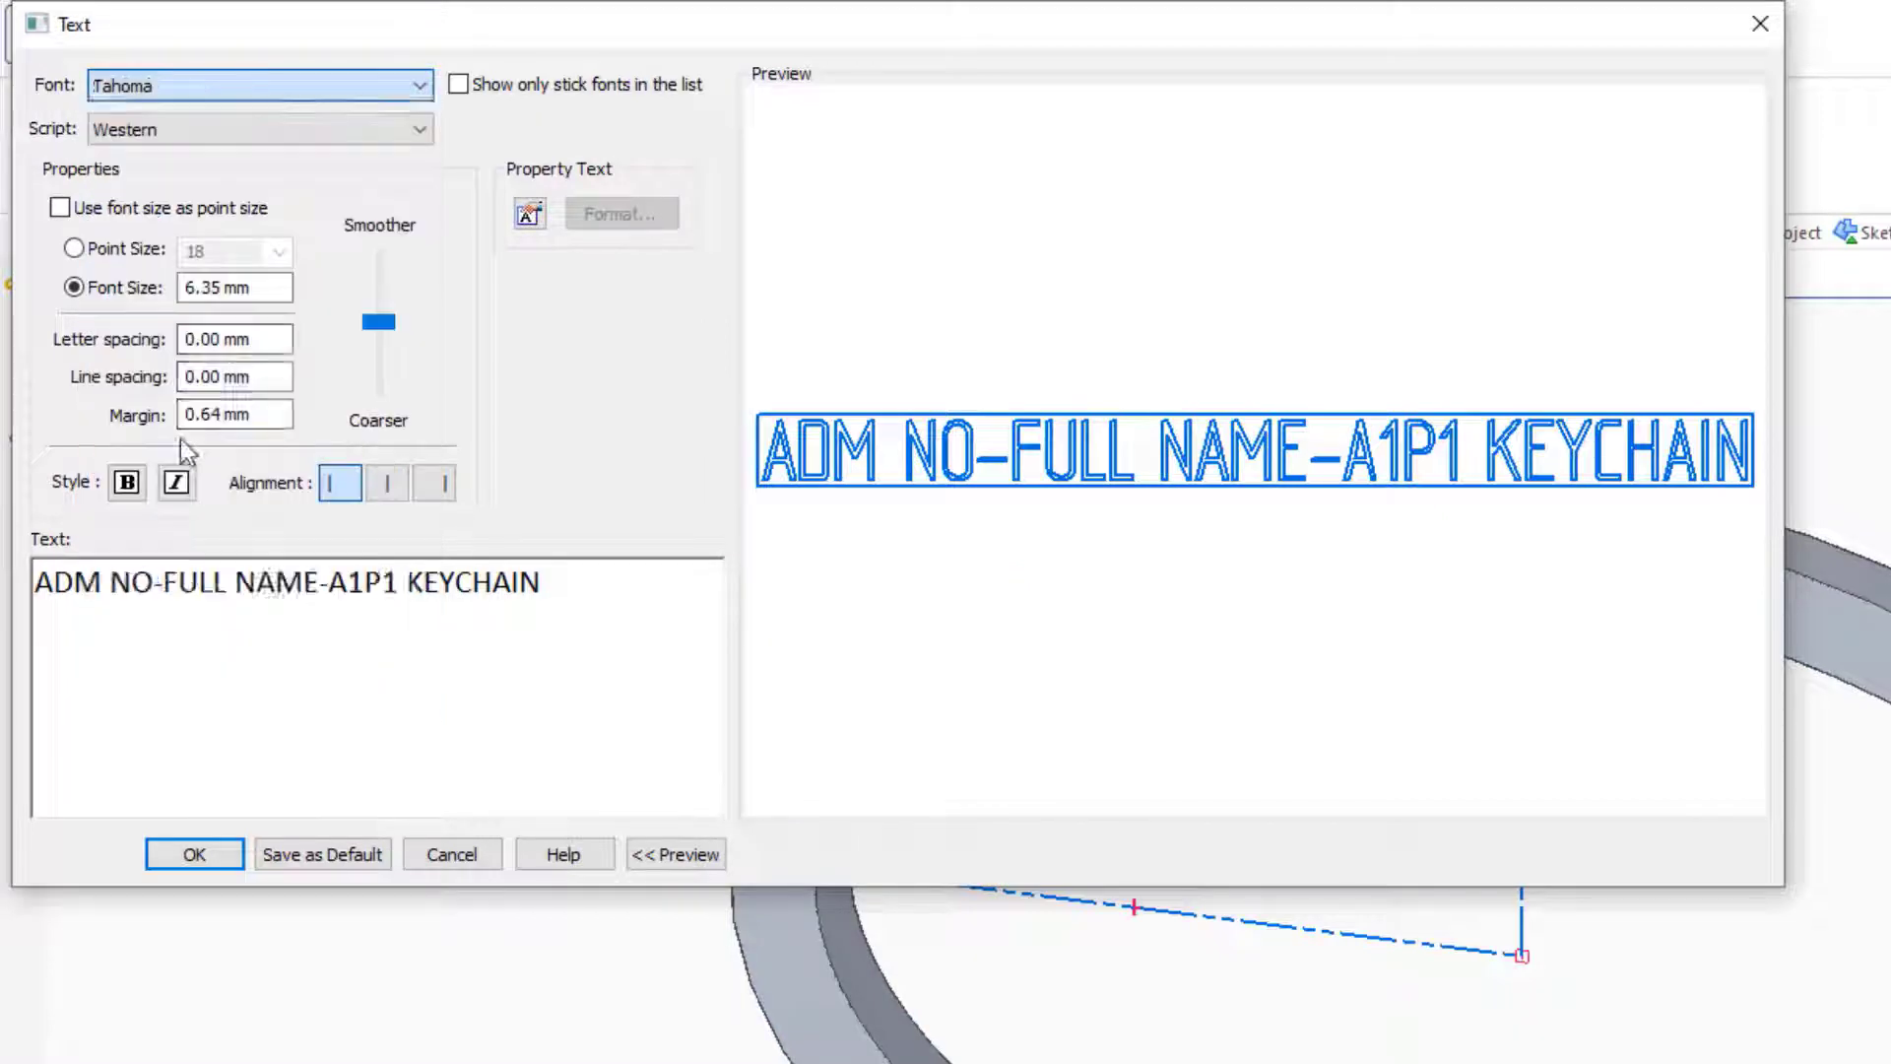
{"action": "left_click", "coordinate": [194, 854]}
{"action": "middle_click_drag", "start_coordinate": [1385, 814], "coordinate": [1363, 1011]}
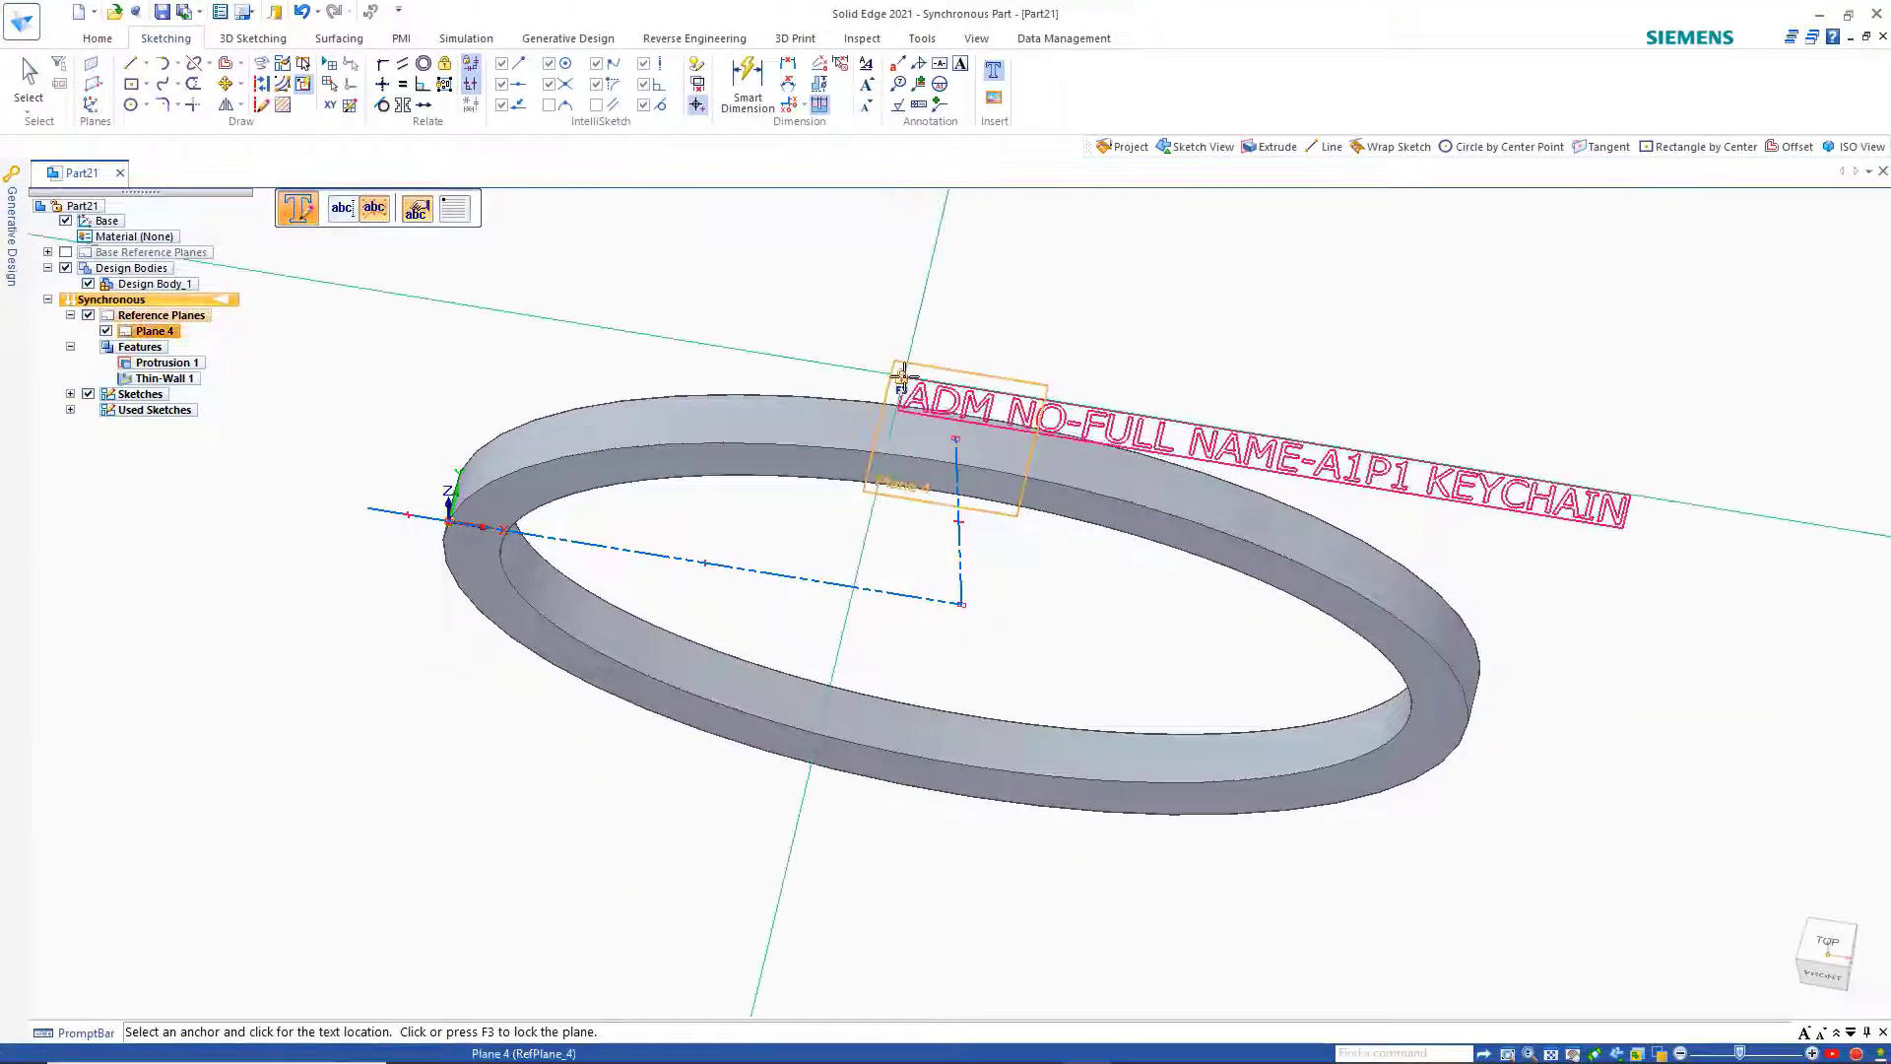
- Lock Plane 4, view it face-on, and place the text at the strip's left end
{"action": "left_click", "coordinate": [914, 389]}
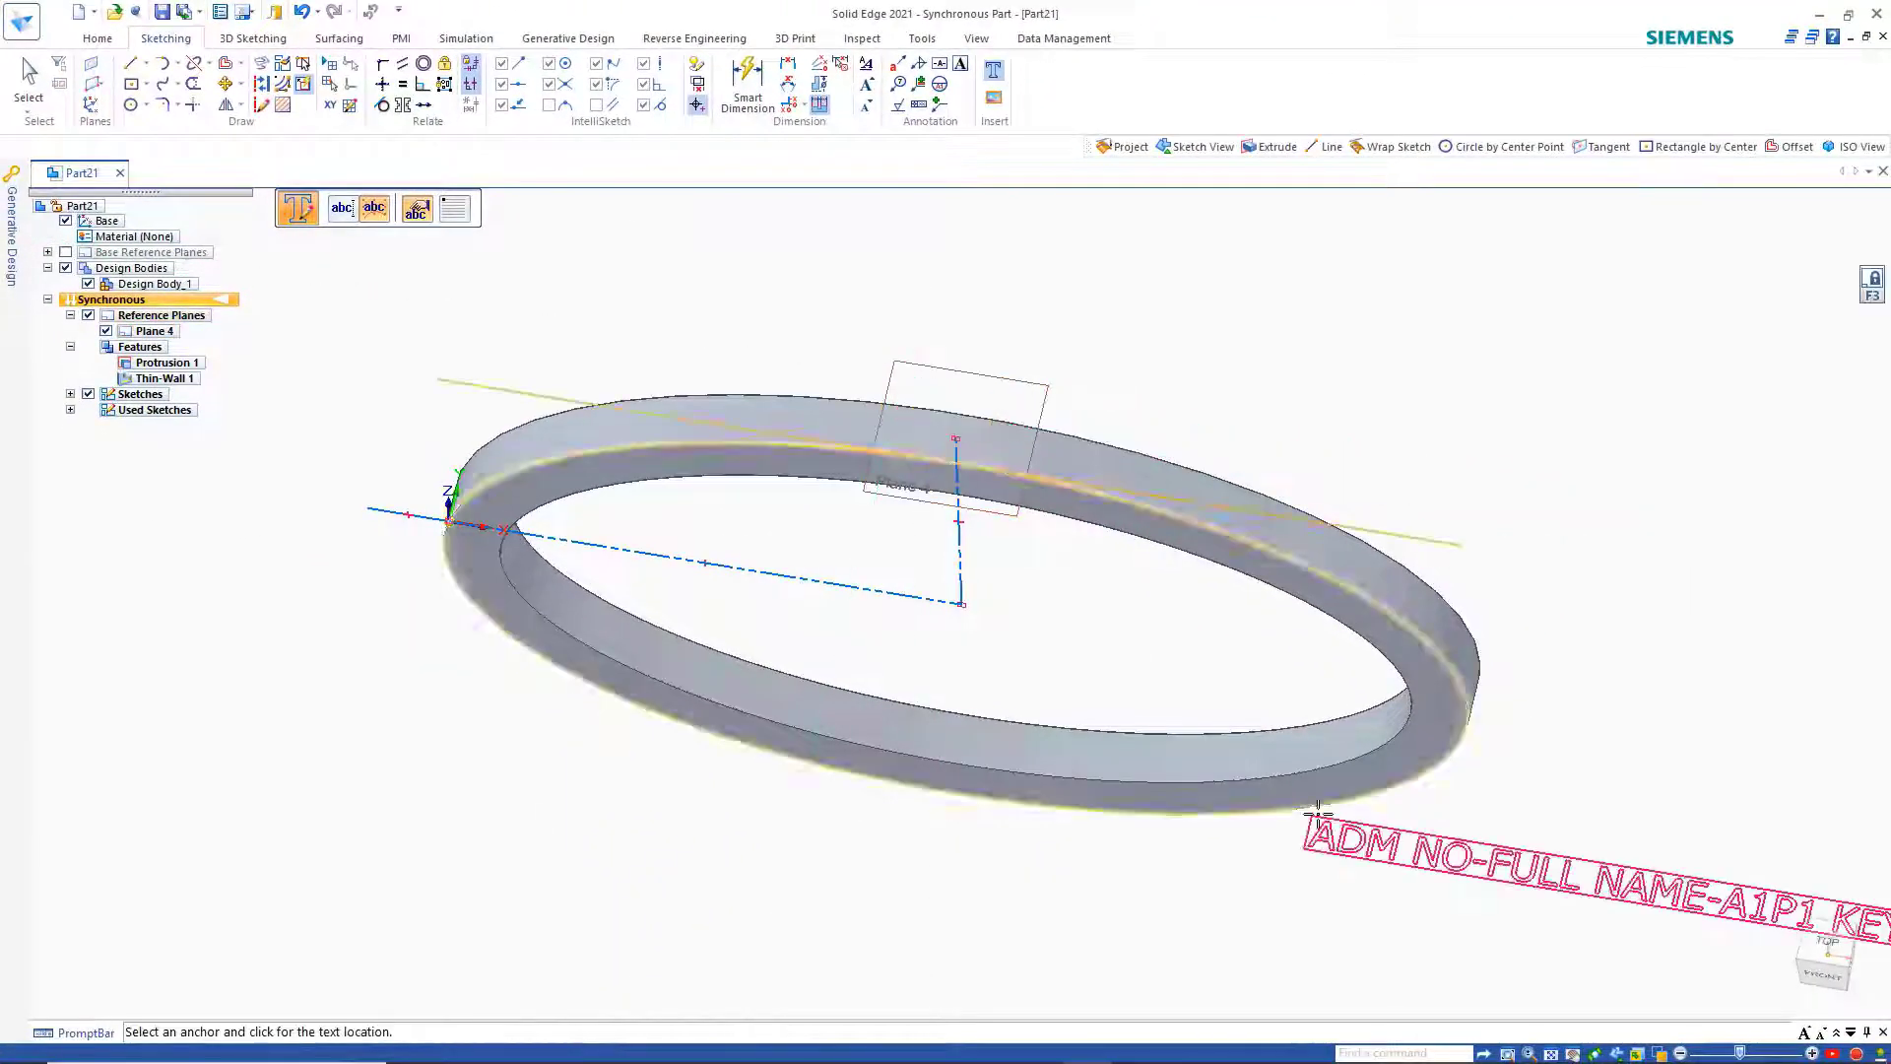
{"action": "left_click", "coordinate": [1617, 1055]}
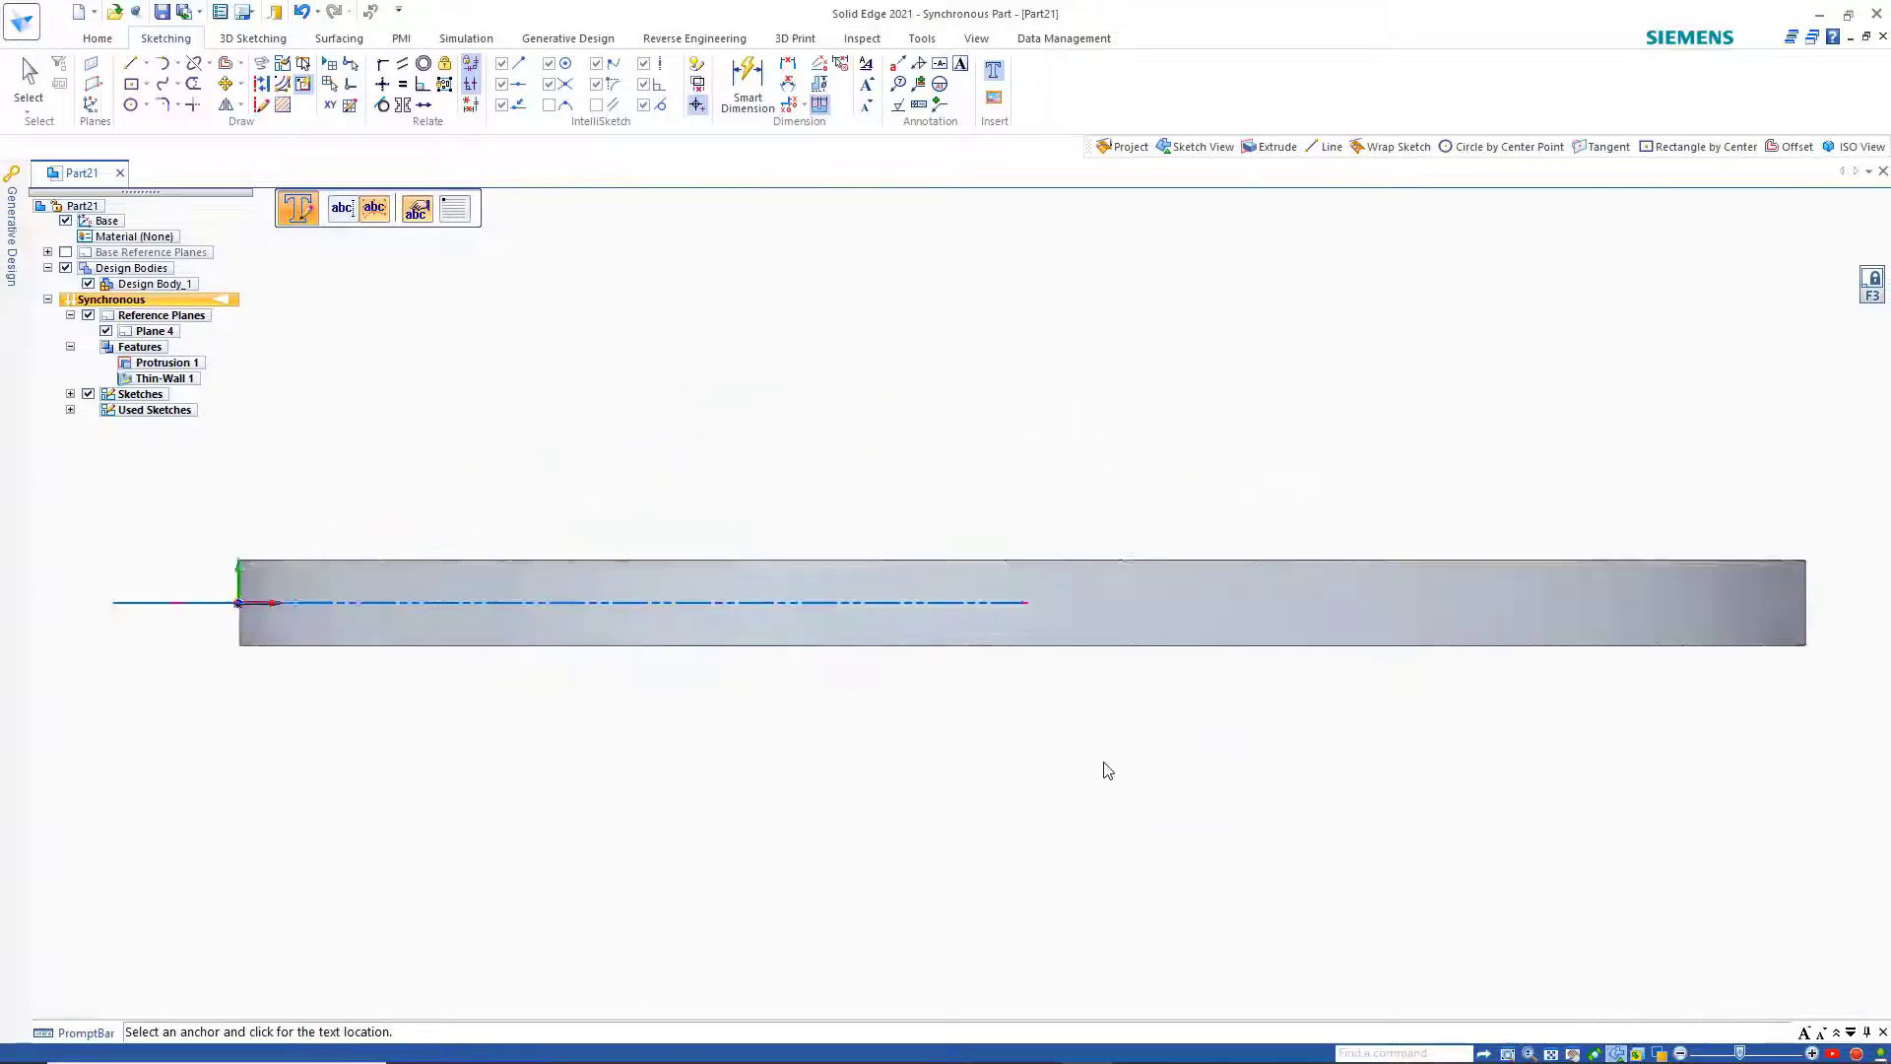
{"action": "left_click", "coordinate": [304, 574]}
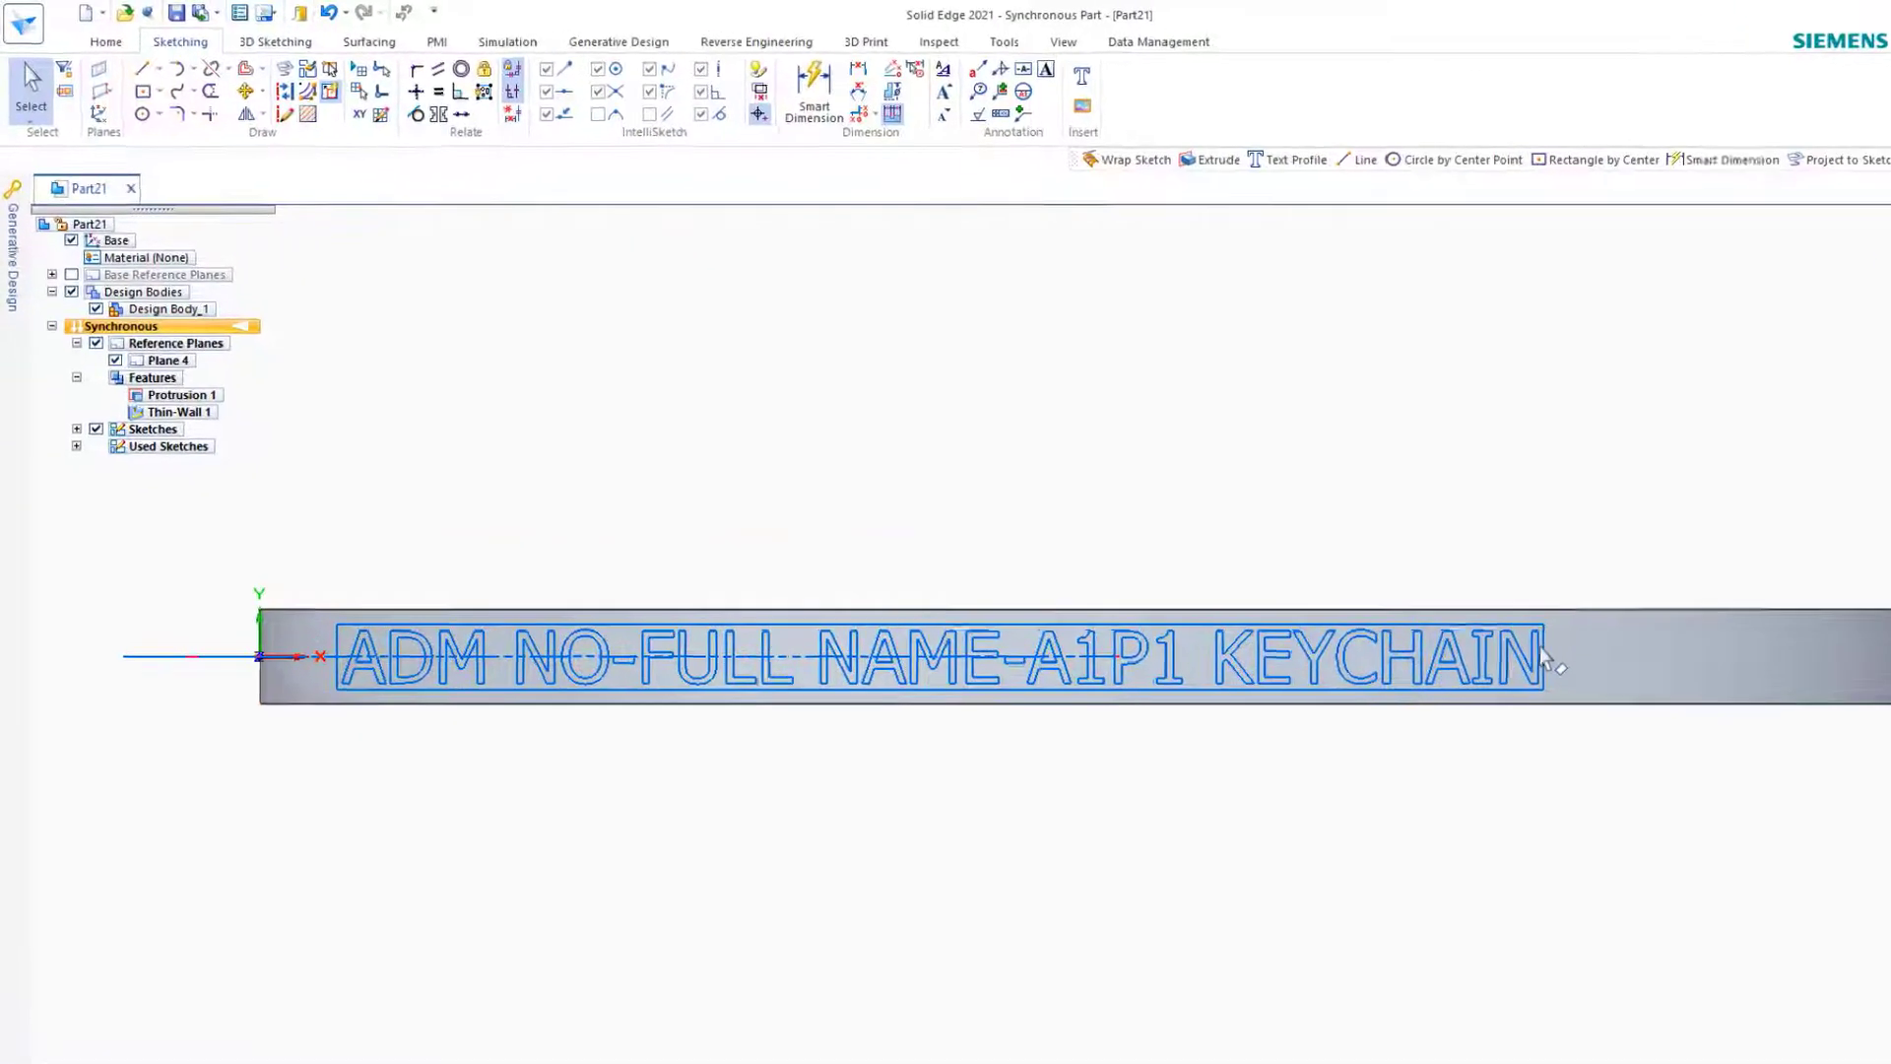
- Set the text's letter spacing to 1.00 mm
{"action": "left_click", "coordinate": [1416, 593]}
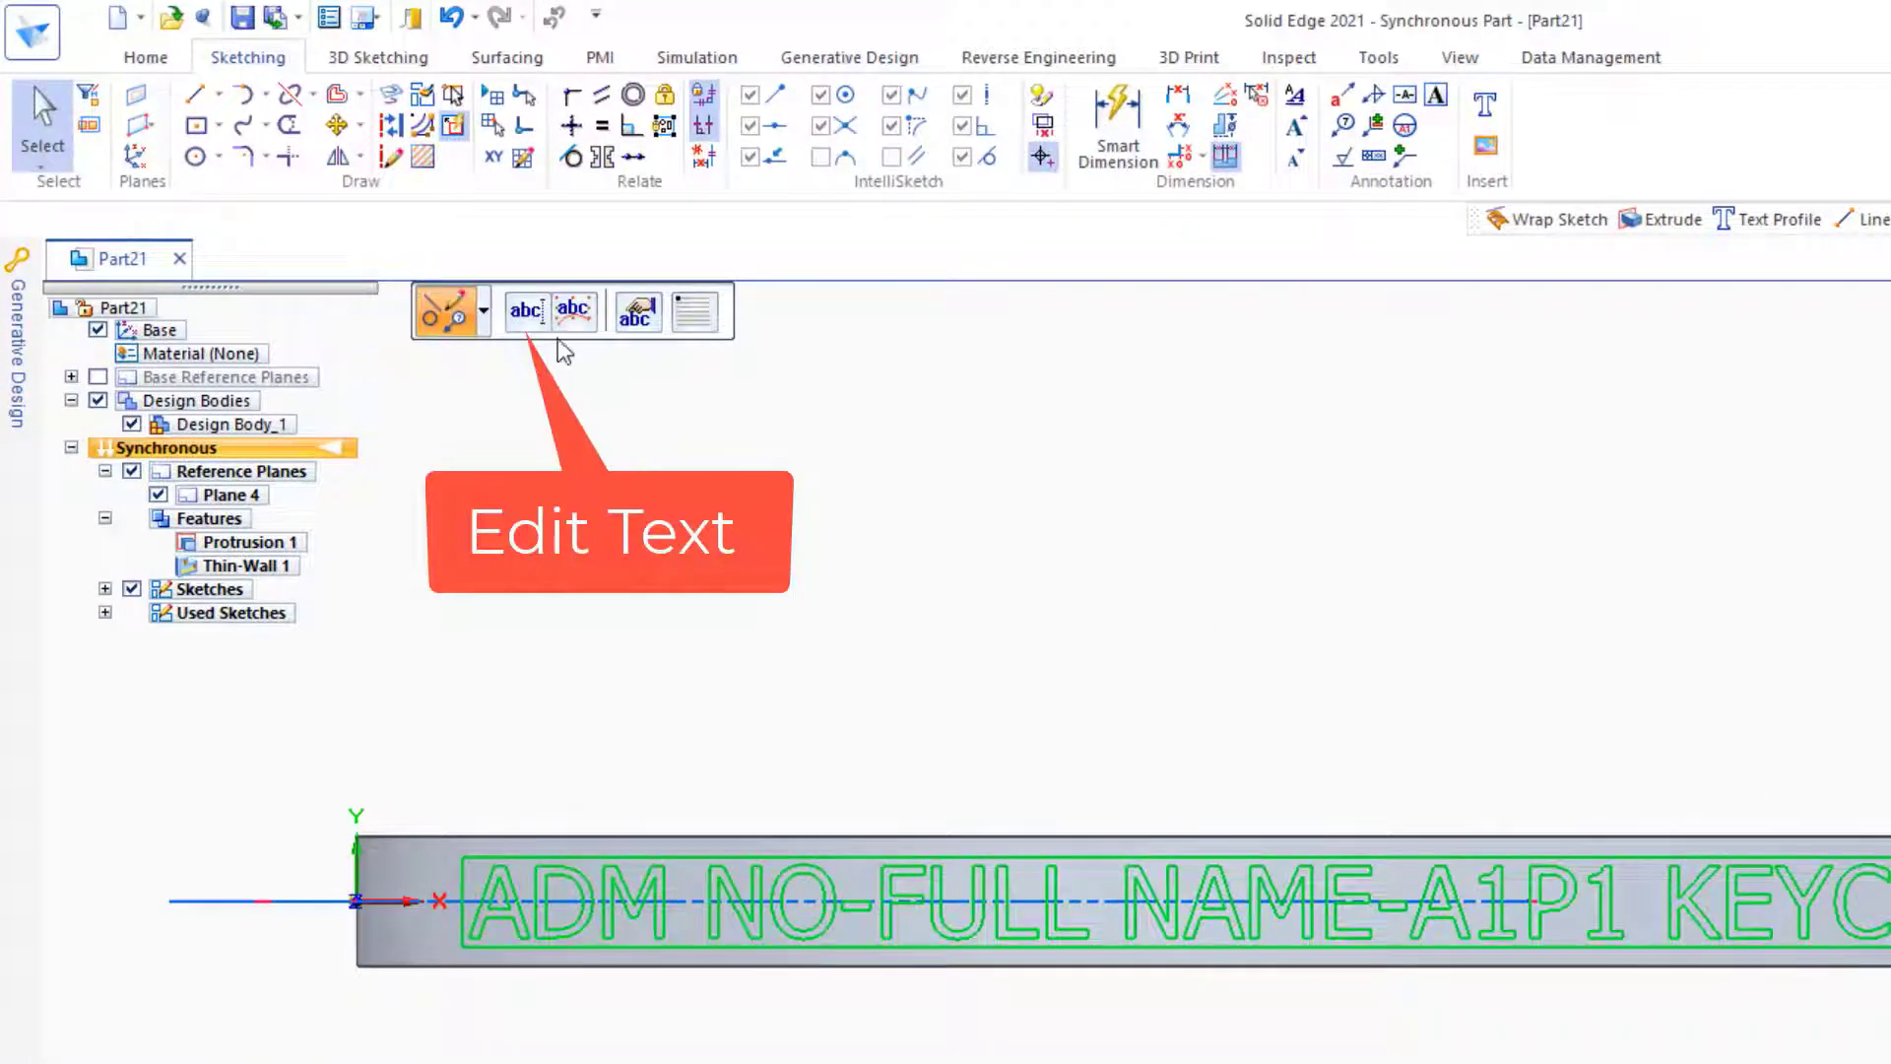
{"action": "left_click", "coordinate": [526, 311]}
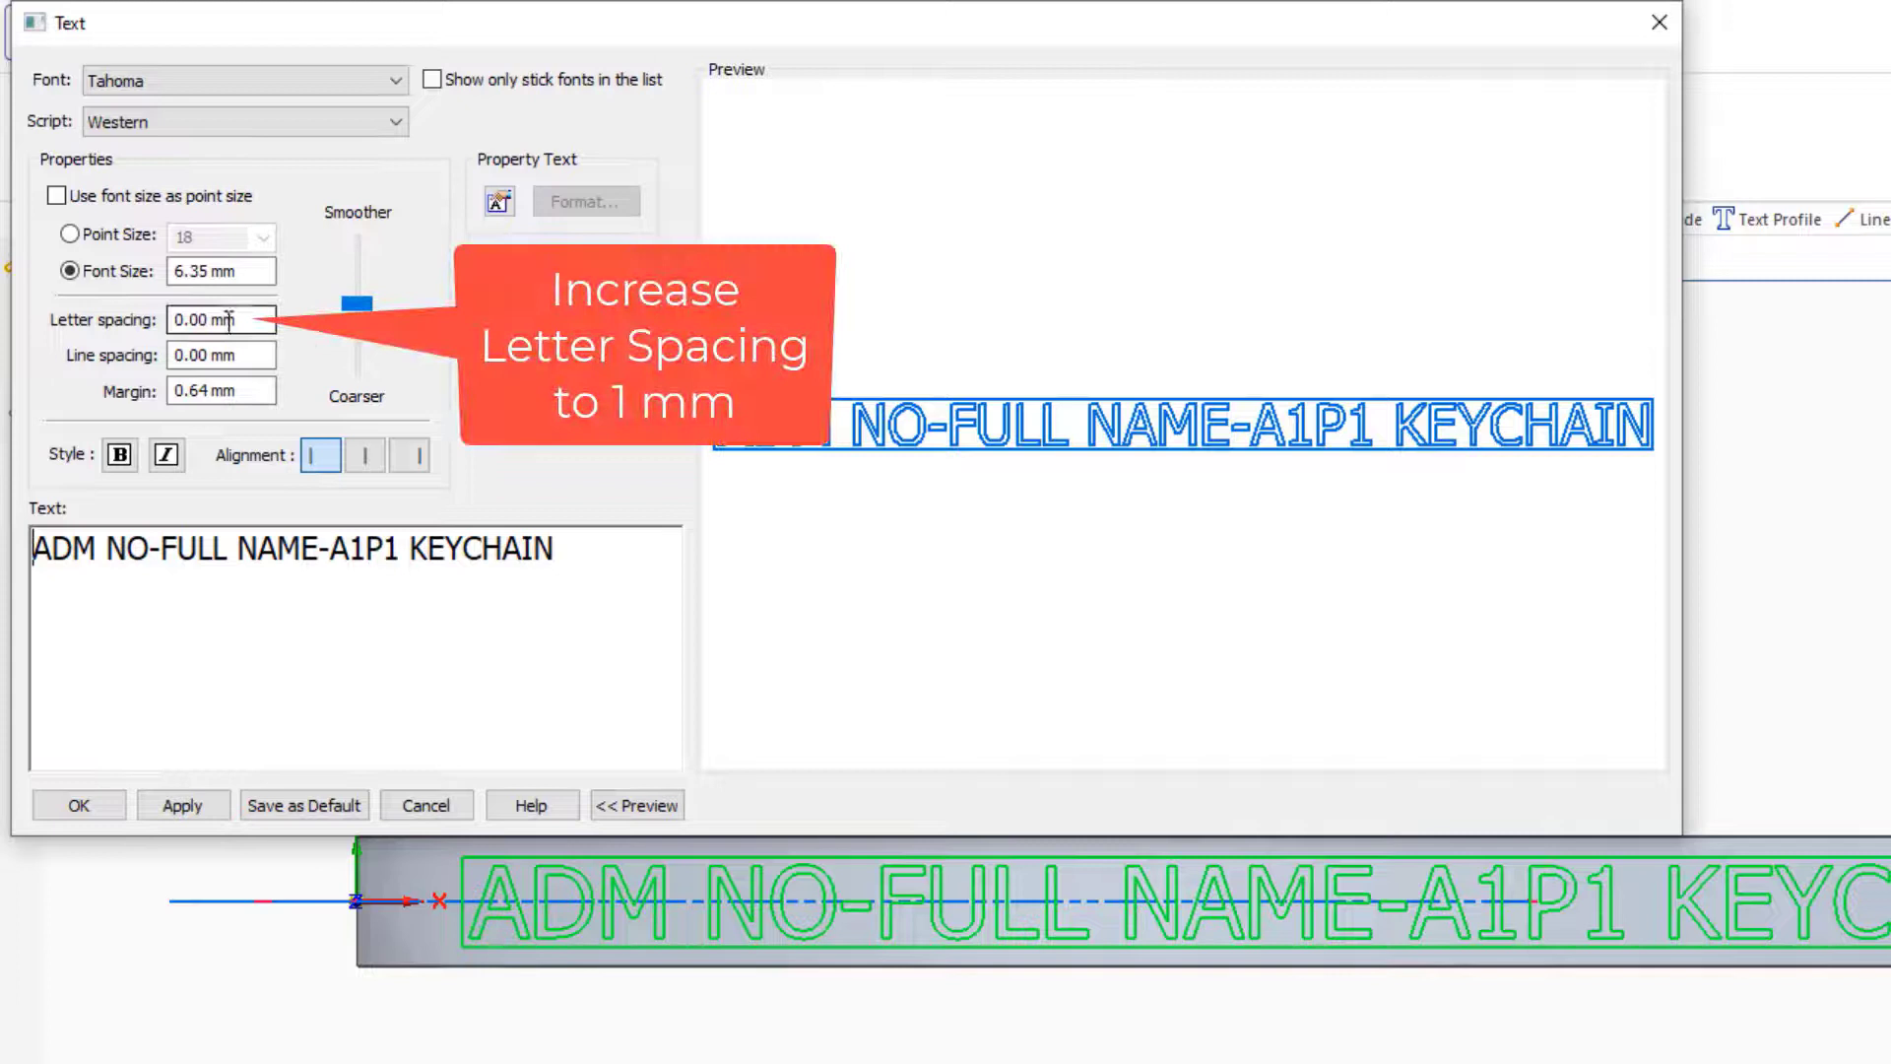
{"action": "left_click_drag", "start_coordinate": [228, 320], "coordinate": [156, 319]}
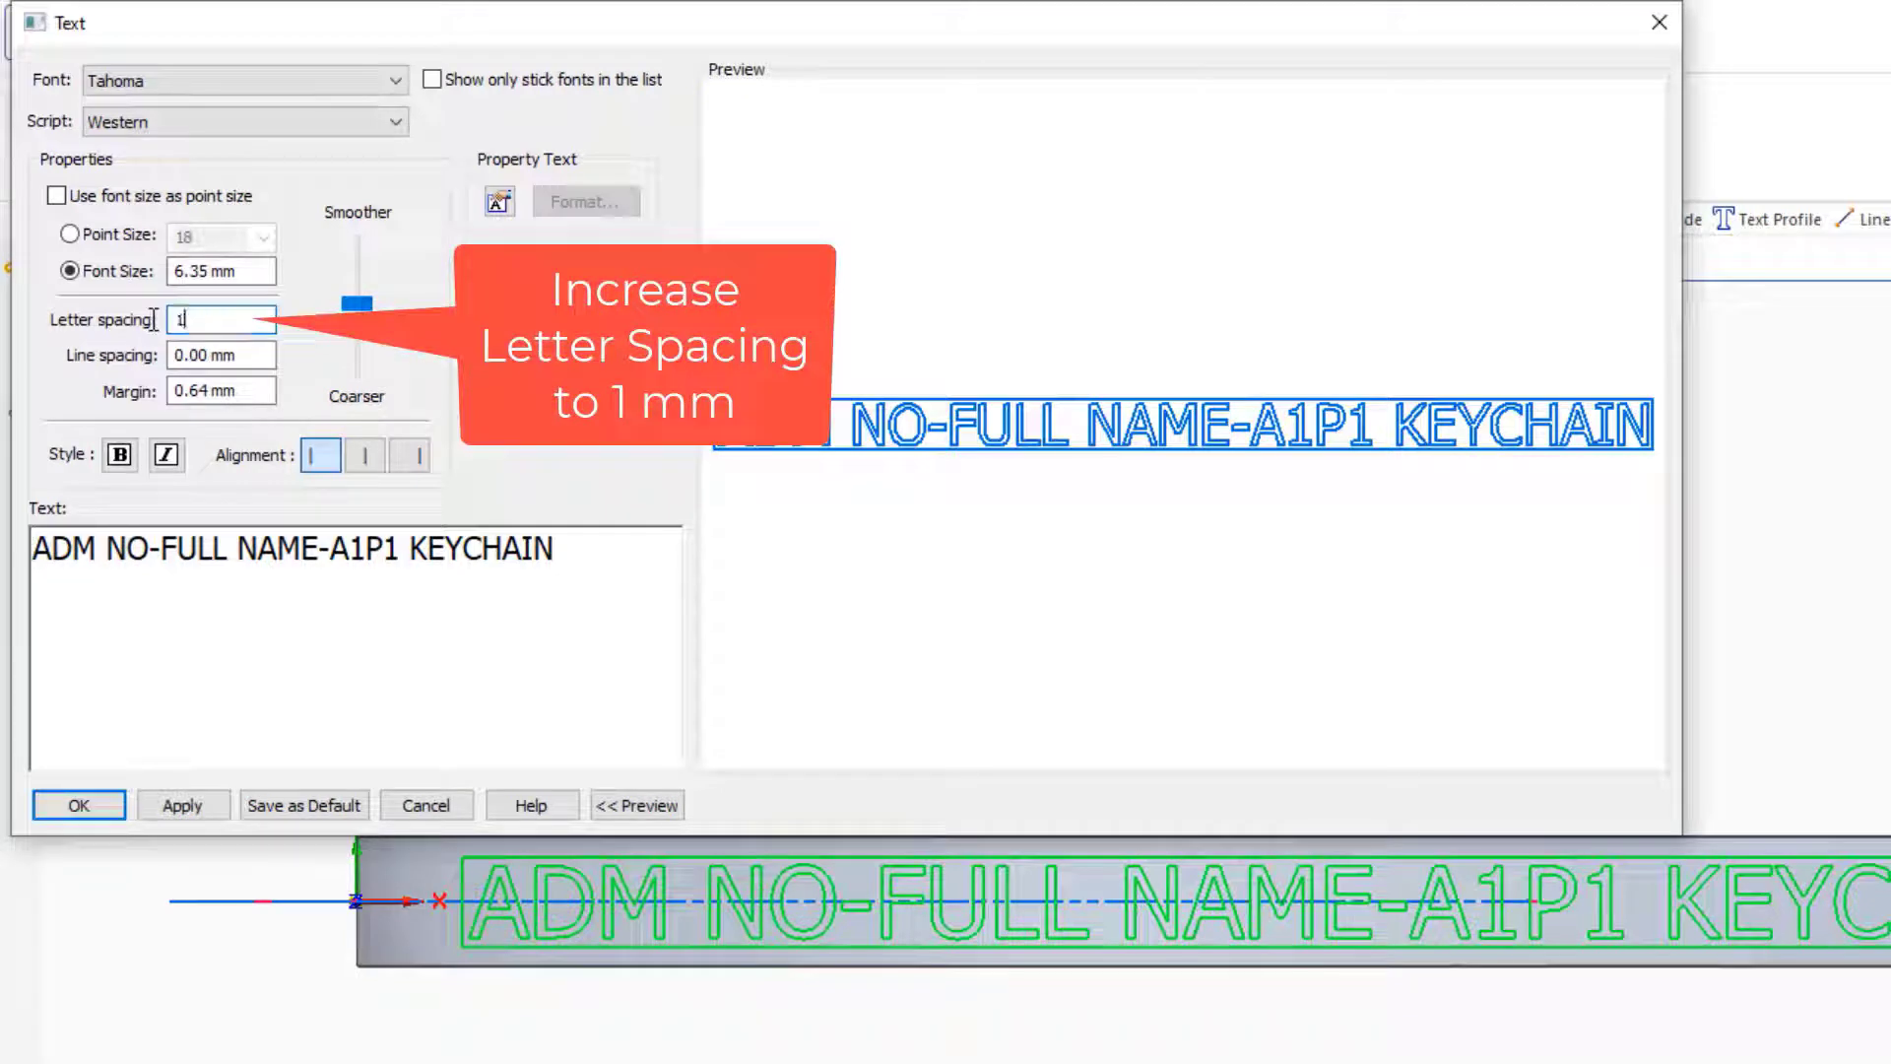
{"action": "type", "text": "1"}
{"action": "key", "text": "Tab"}
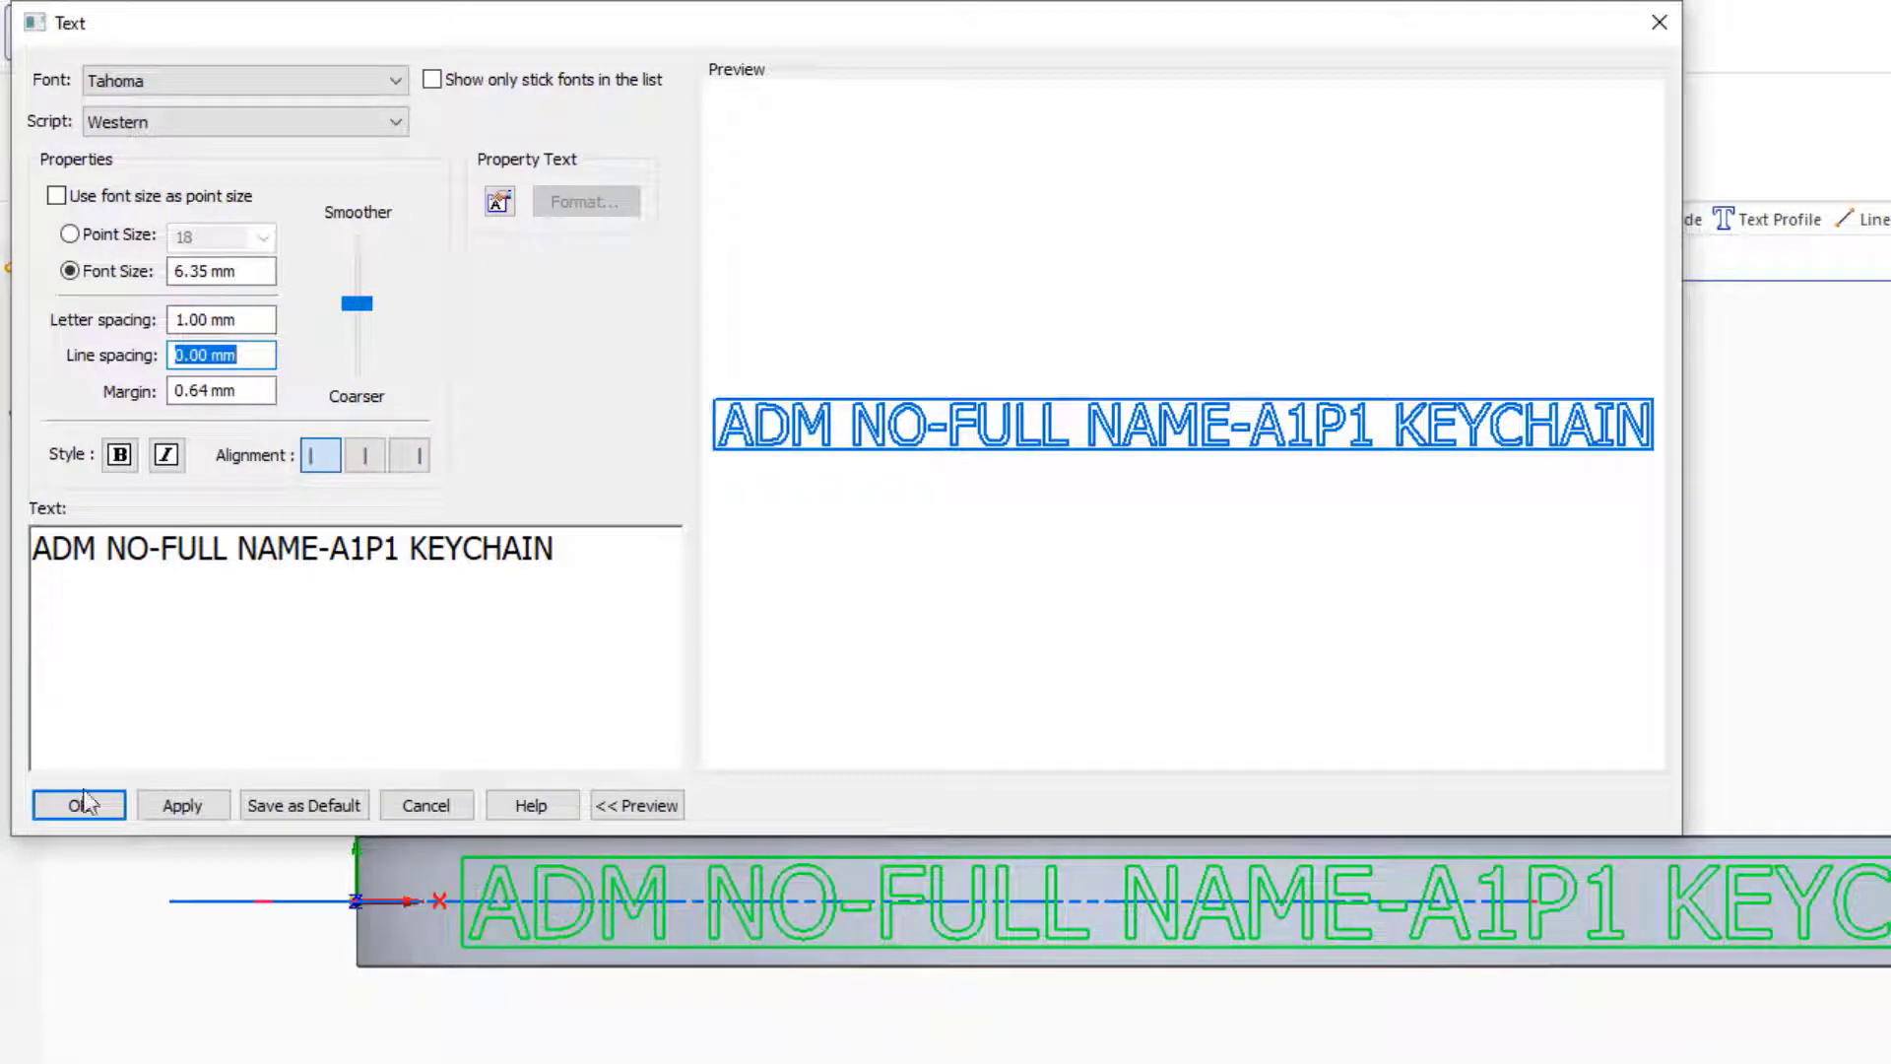
{"action": "left_click", "coordinate": [83, 805]}
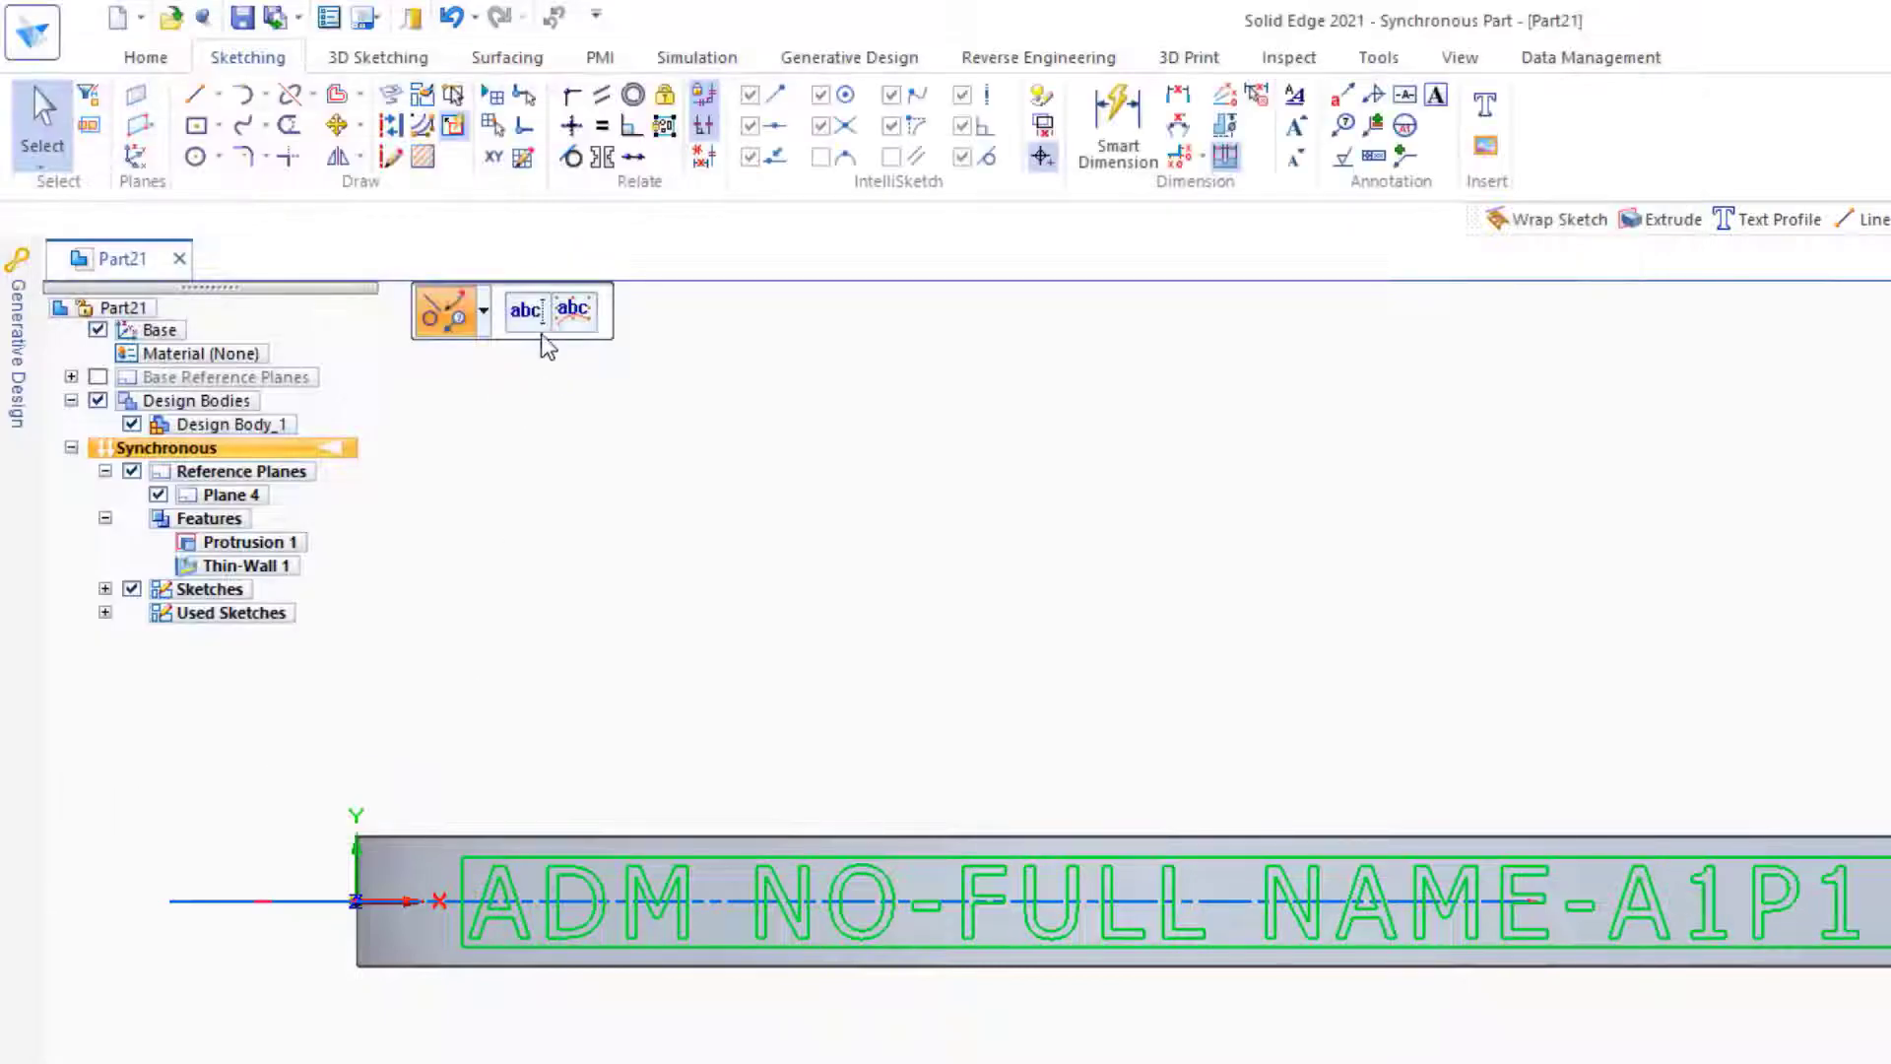
- Reposition the text along the strip and view the ring obliquely
{"action": "left_click", "coordinate": [572, 310]}
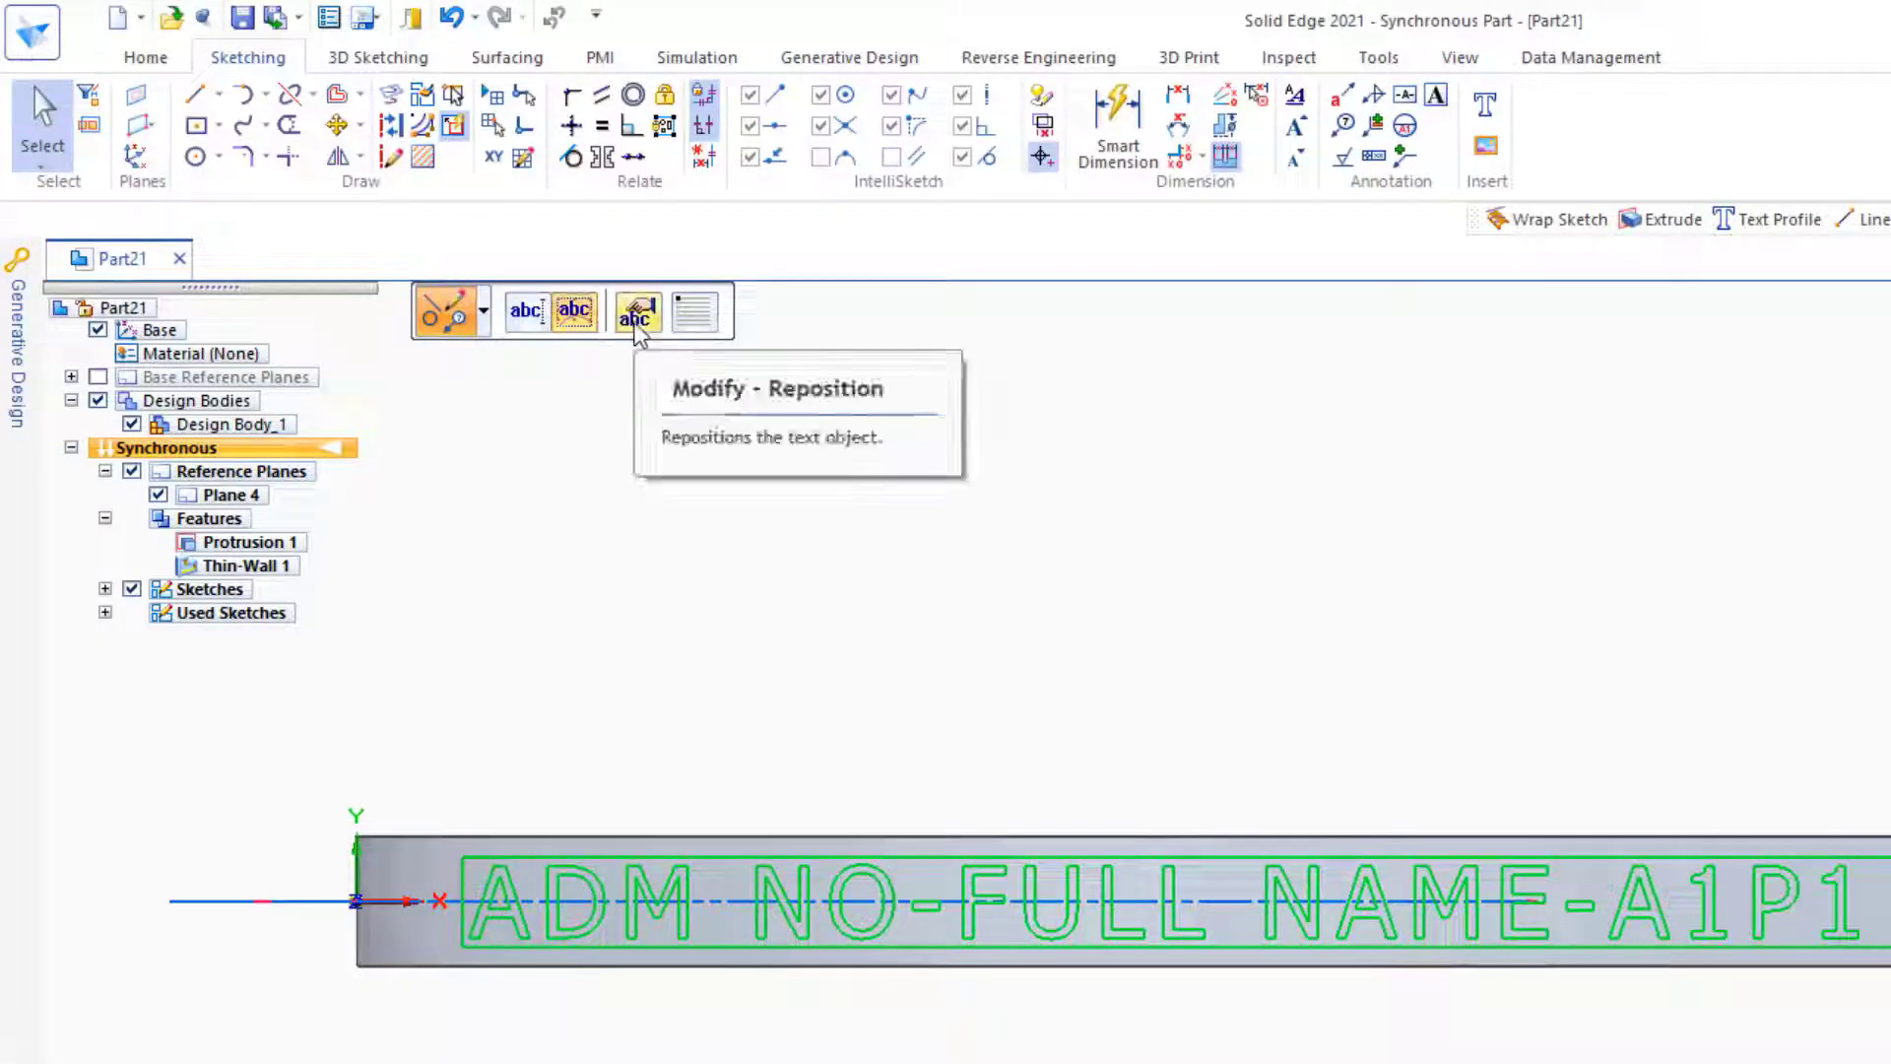
{"action": "left_click", "coordinate": [638, 312]}
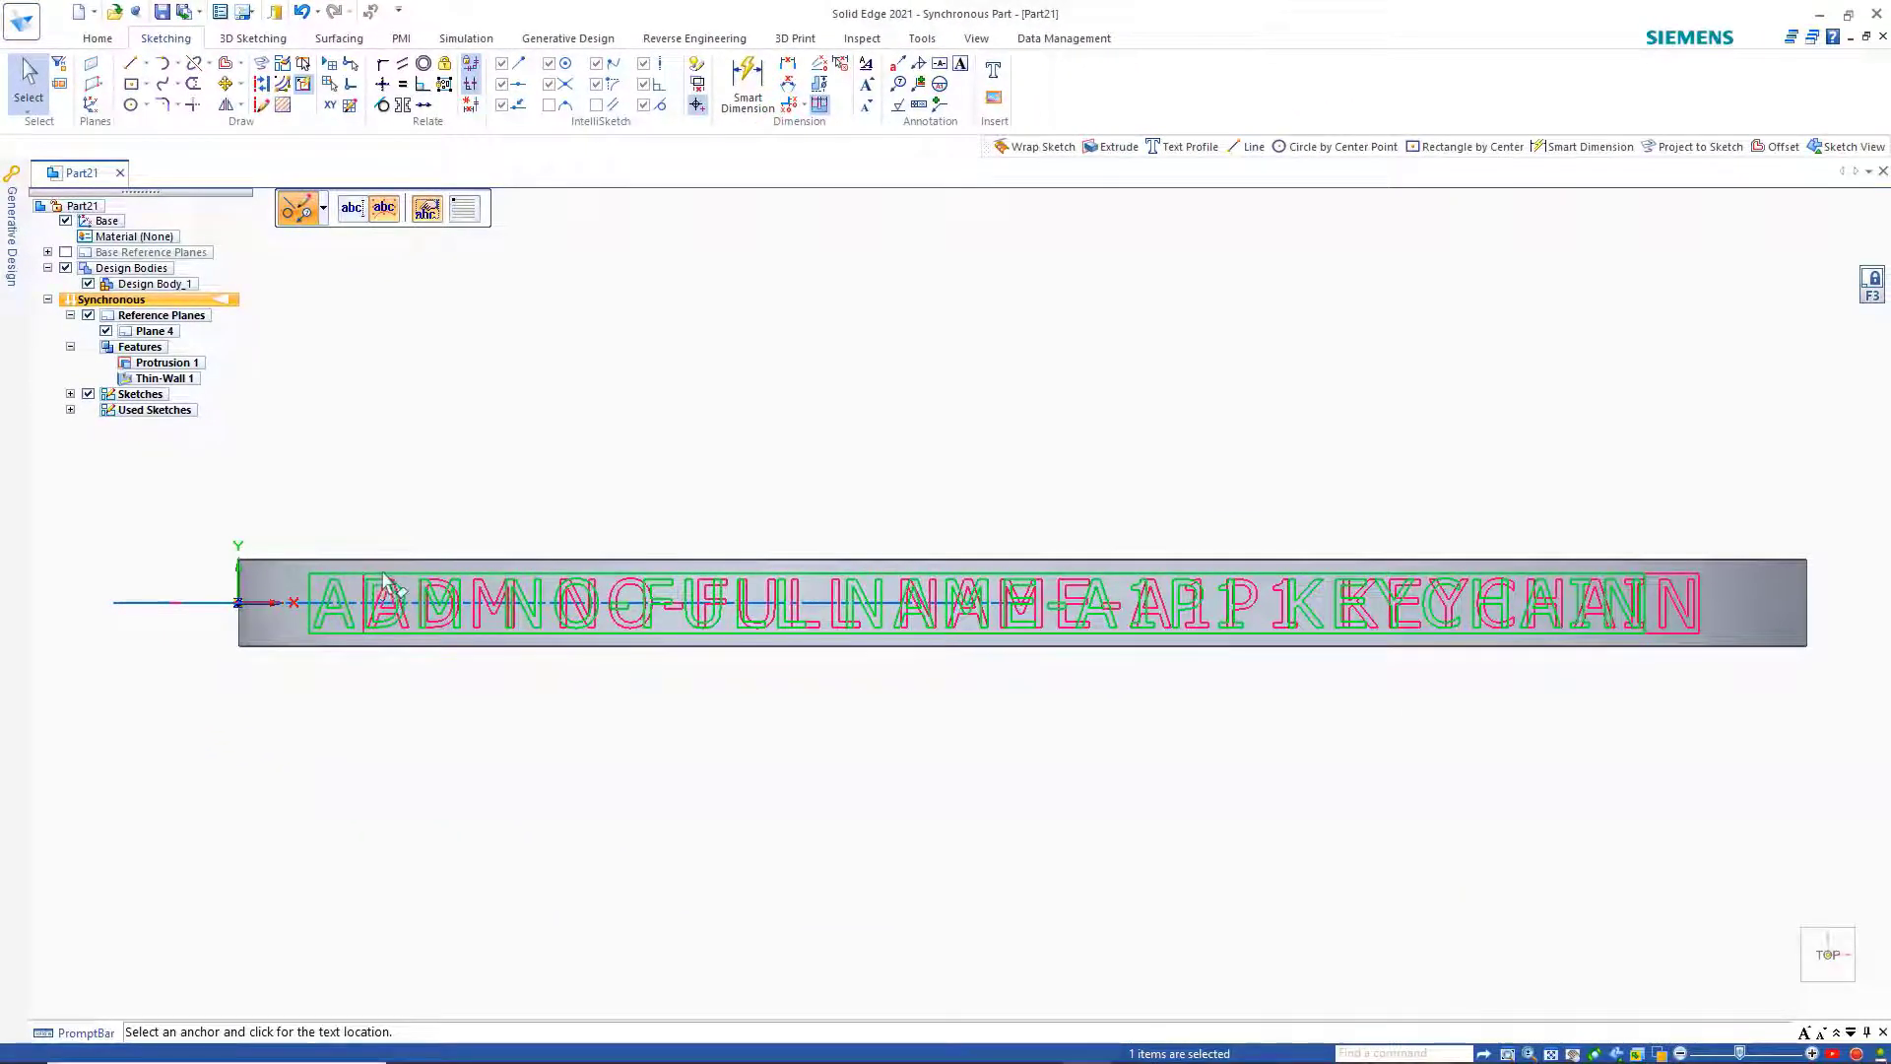
{"action": "left_click", "coordinate": [384, 584]}
{"action": "mouse_move", "coordinate": [380, 581]}
{"action": "middle_mouse_down"}
{"action": "mouse_move", "coordinate": [577, 410]}
{"action": "mouse_move", "coordinate": [532, 344]}
{"action": "mouse_move", "coordinate": [296, 139]}
{"action": "middle_mouse_up"}
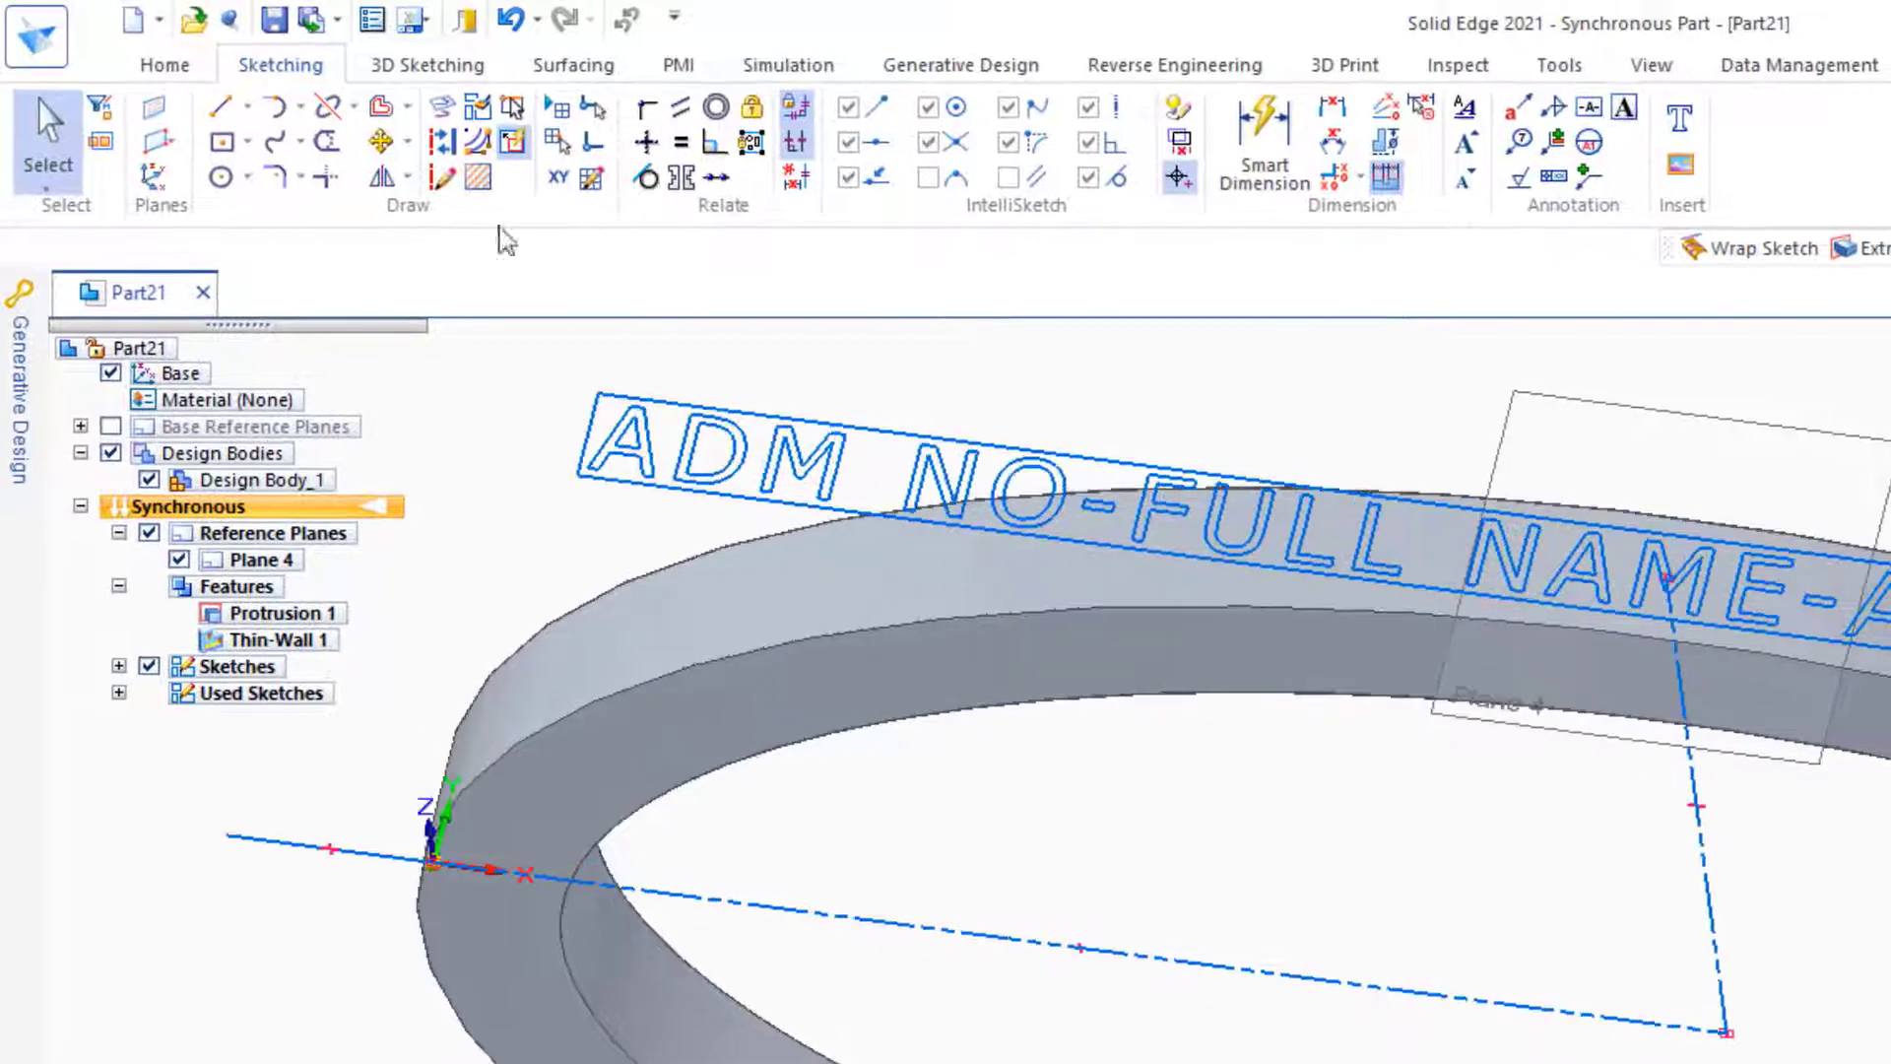
- Wrap the text sketch onto the ring's outer face with Wrap Sketch
{"action": "left_click", "coordinate": [569, 67]}
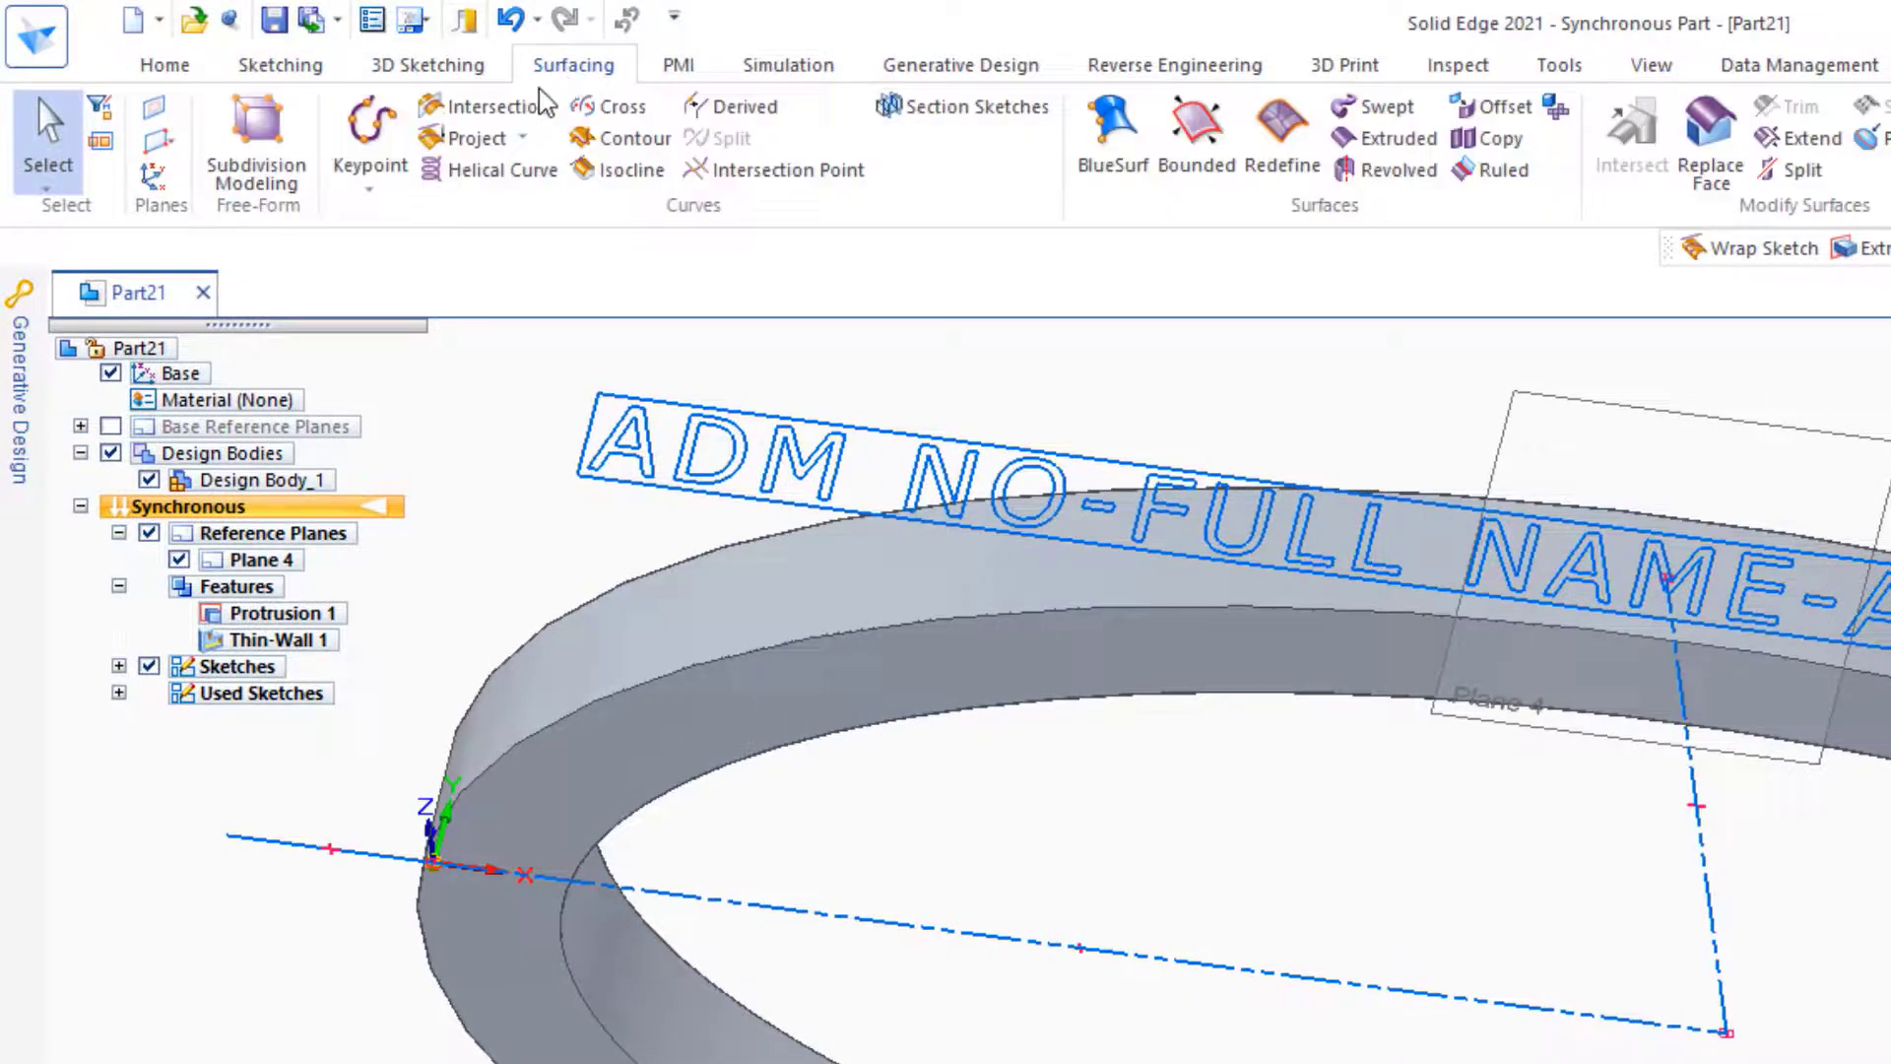
{"action": "left_click", "coordinate": [522, 138]}
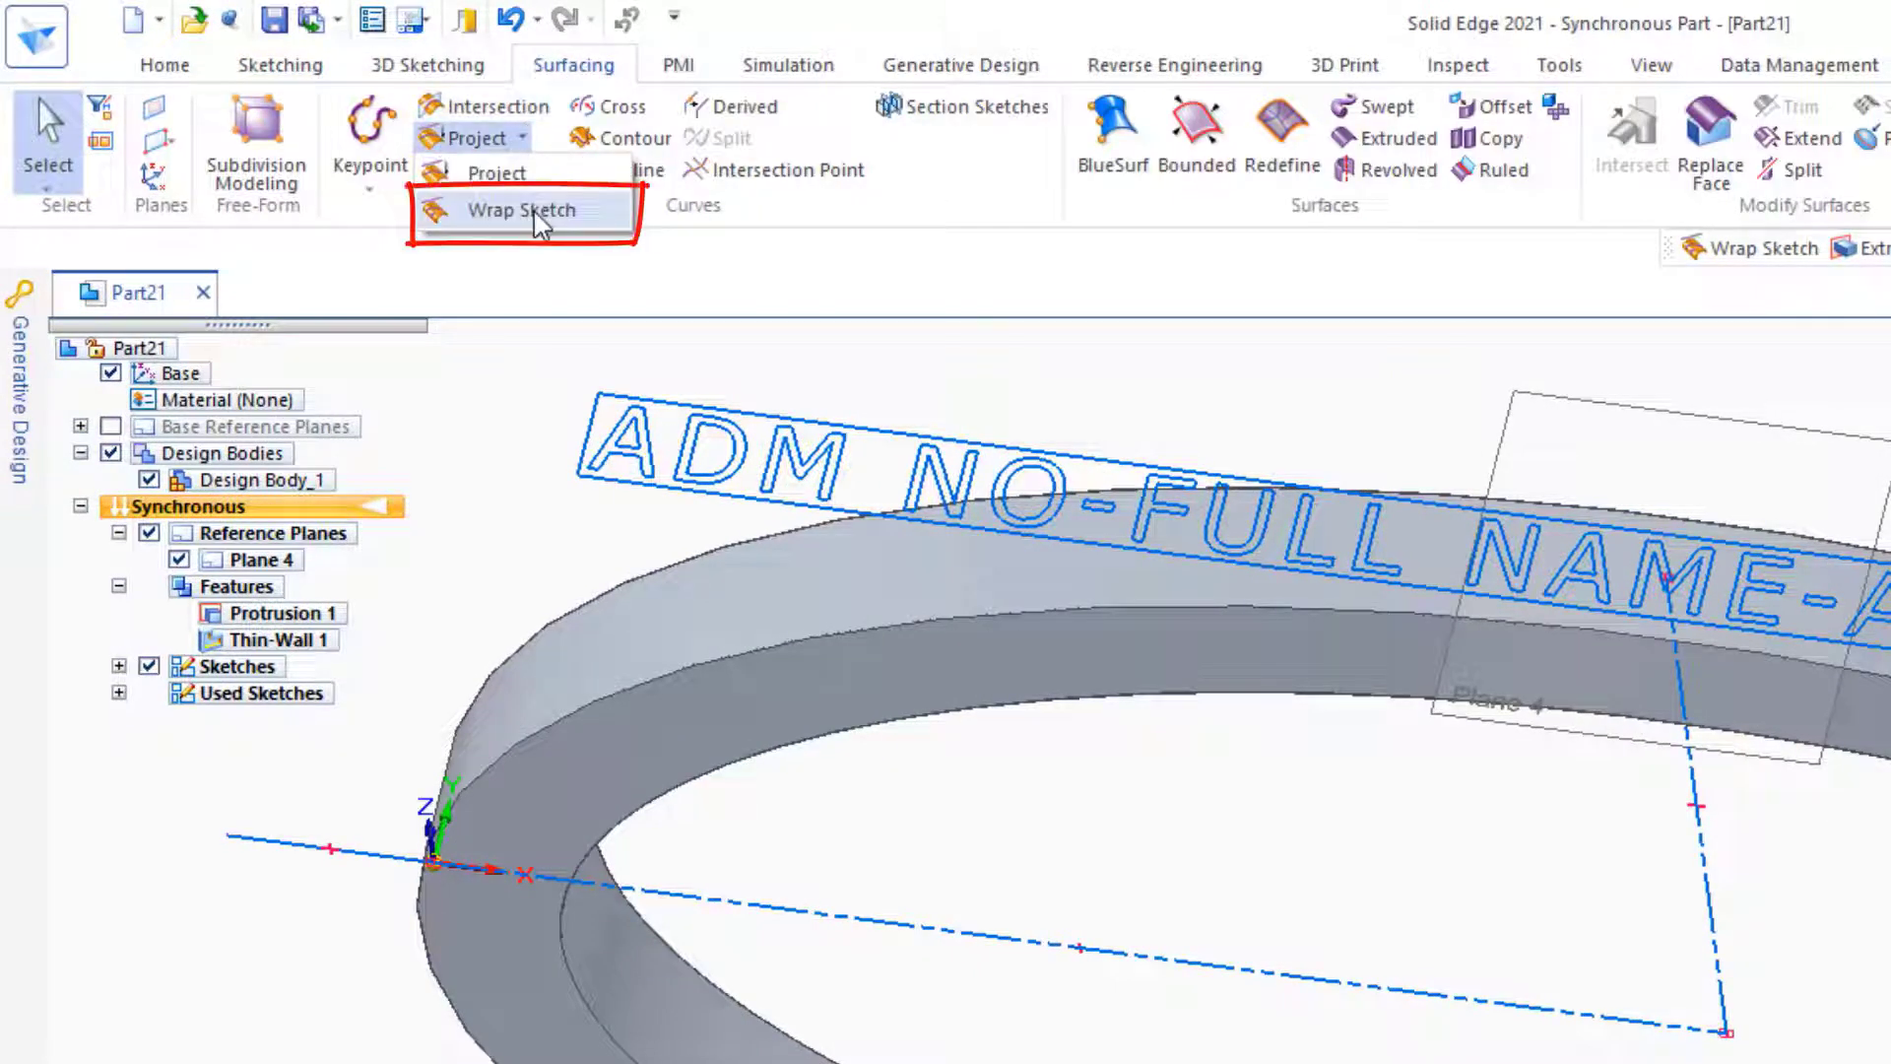
{"action": "left_click", "coordinate": [585, 210]}
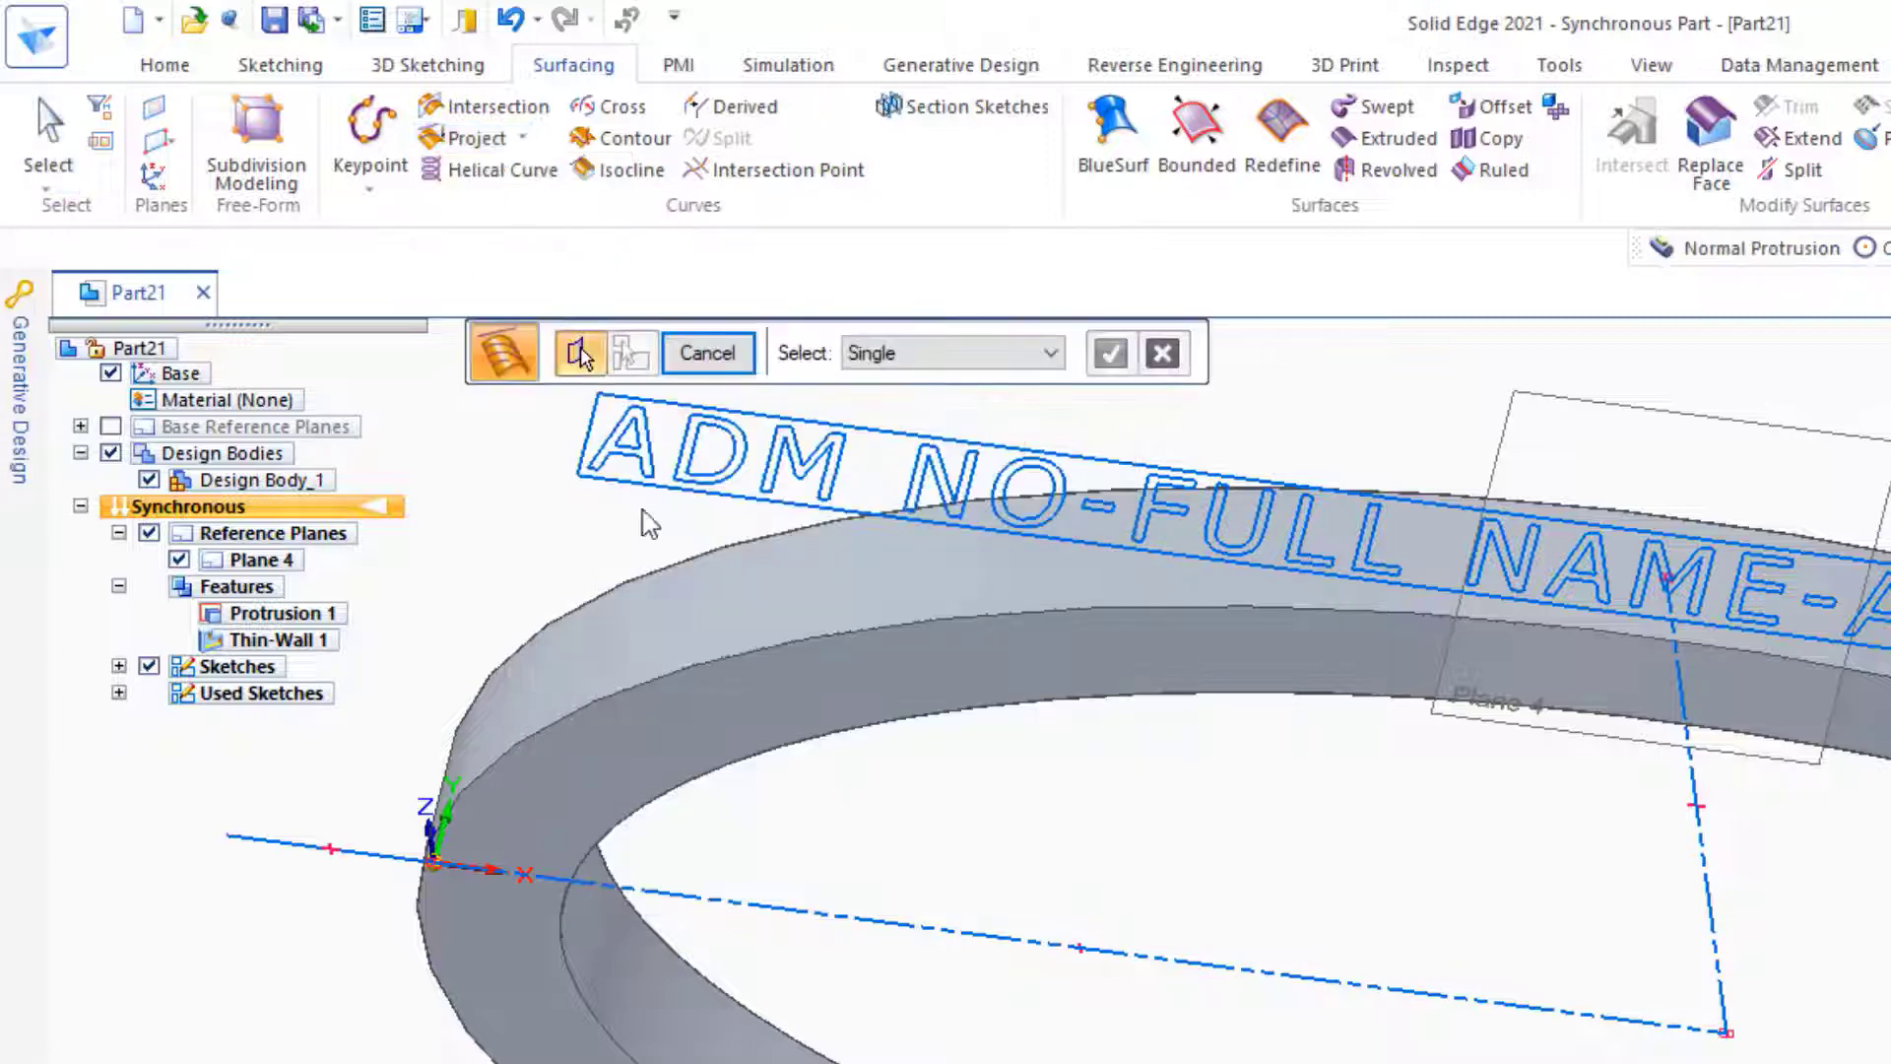
{"action": "left_click", "coordinate": [770, 589]}
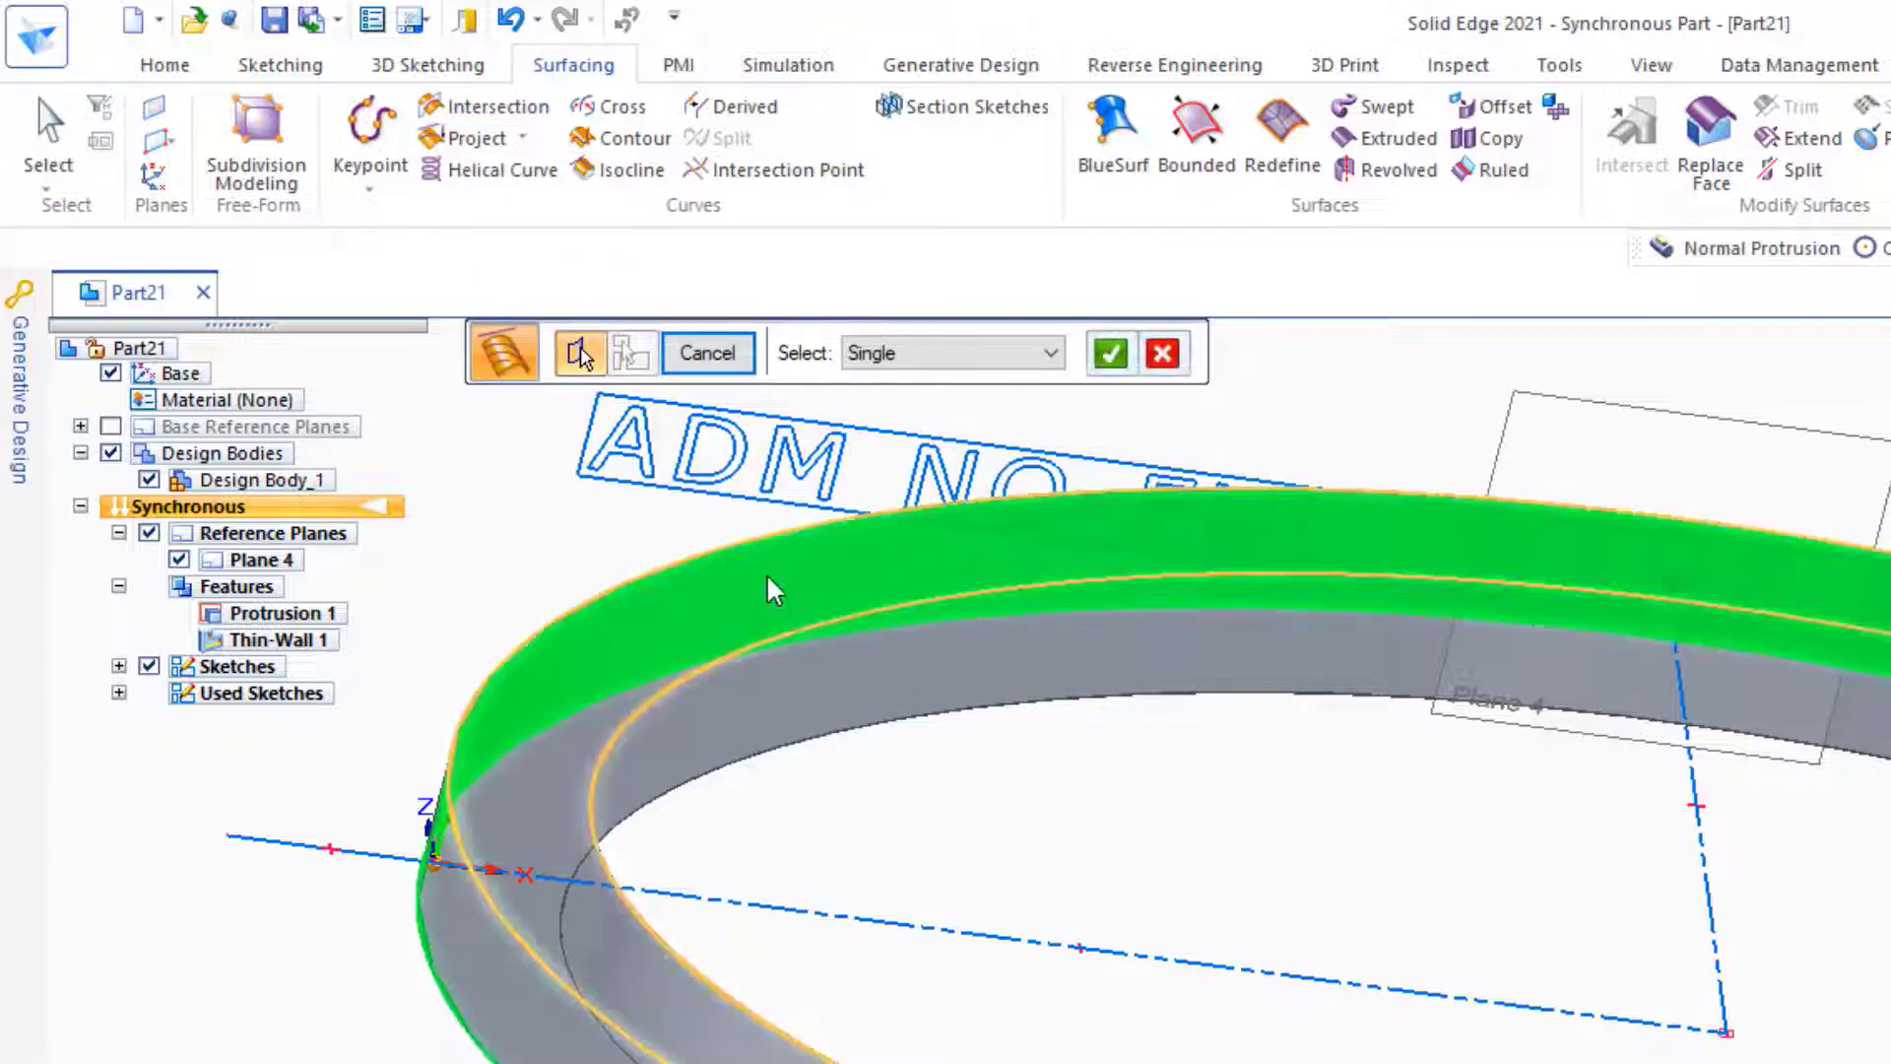
{"action": "left_click", "coordinate": [1111, 355]}
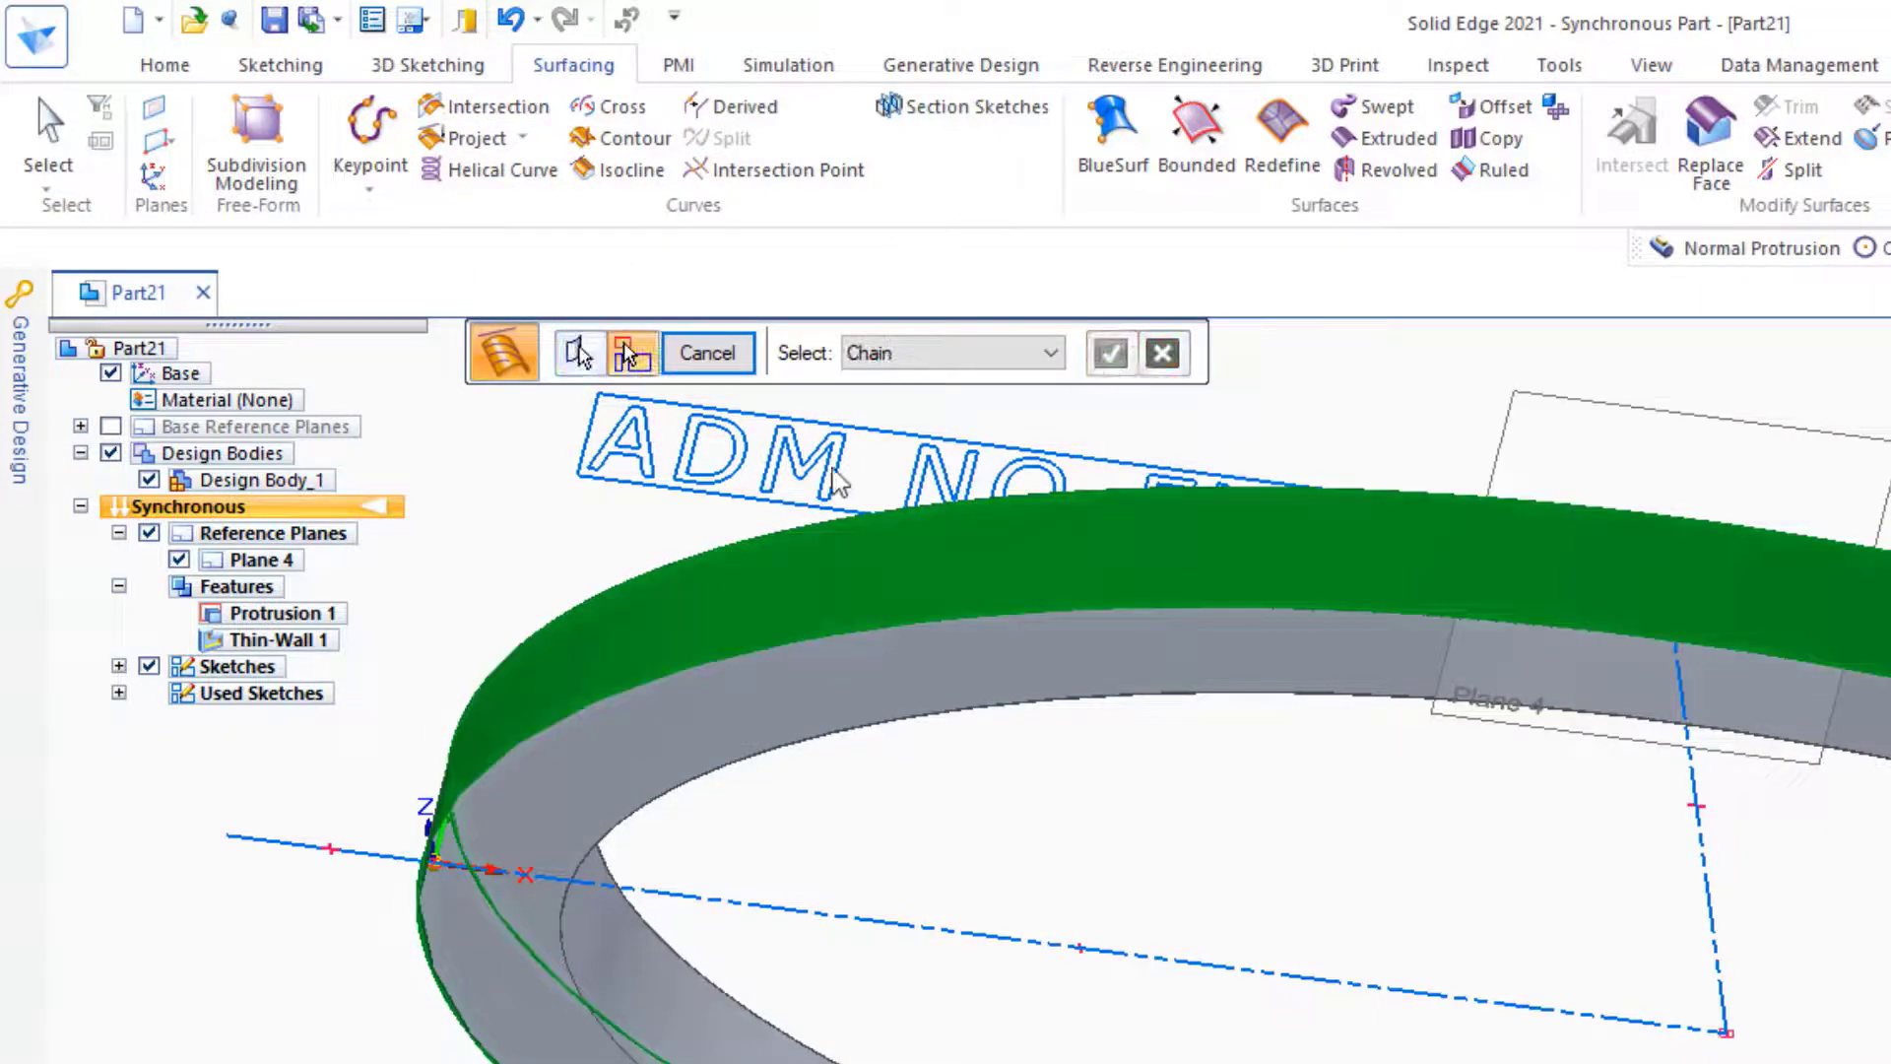
{"action": "left_click", "coordinate": [793, 478]}
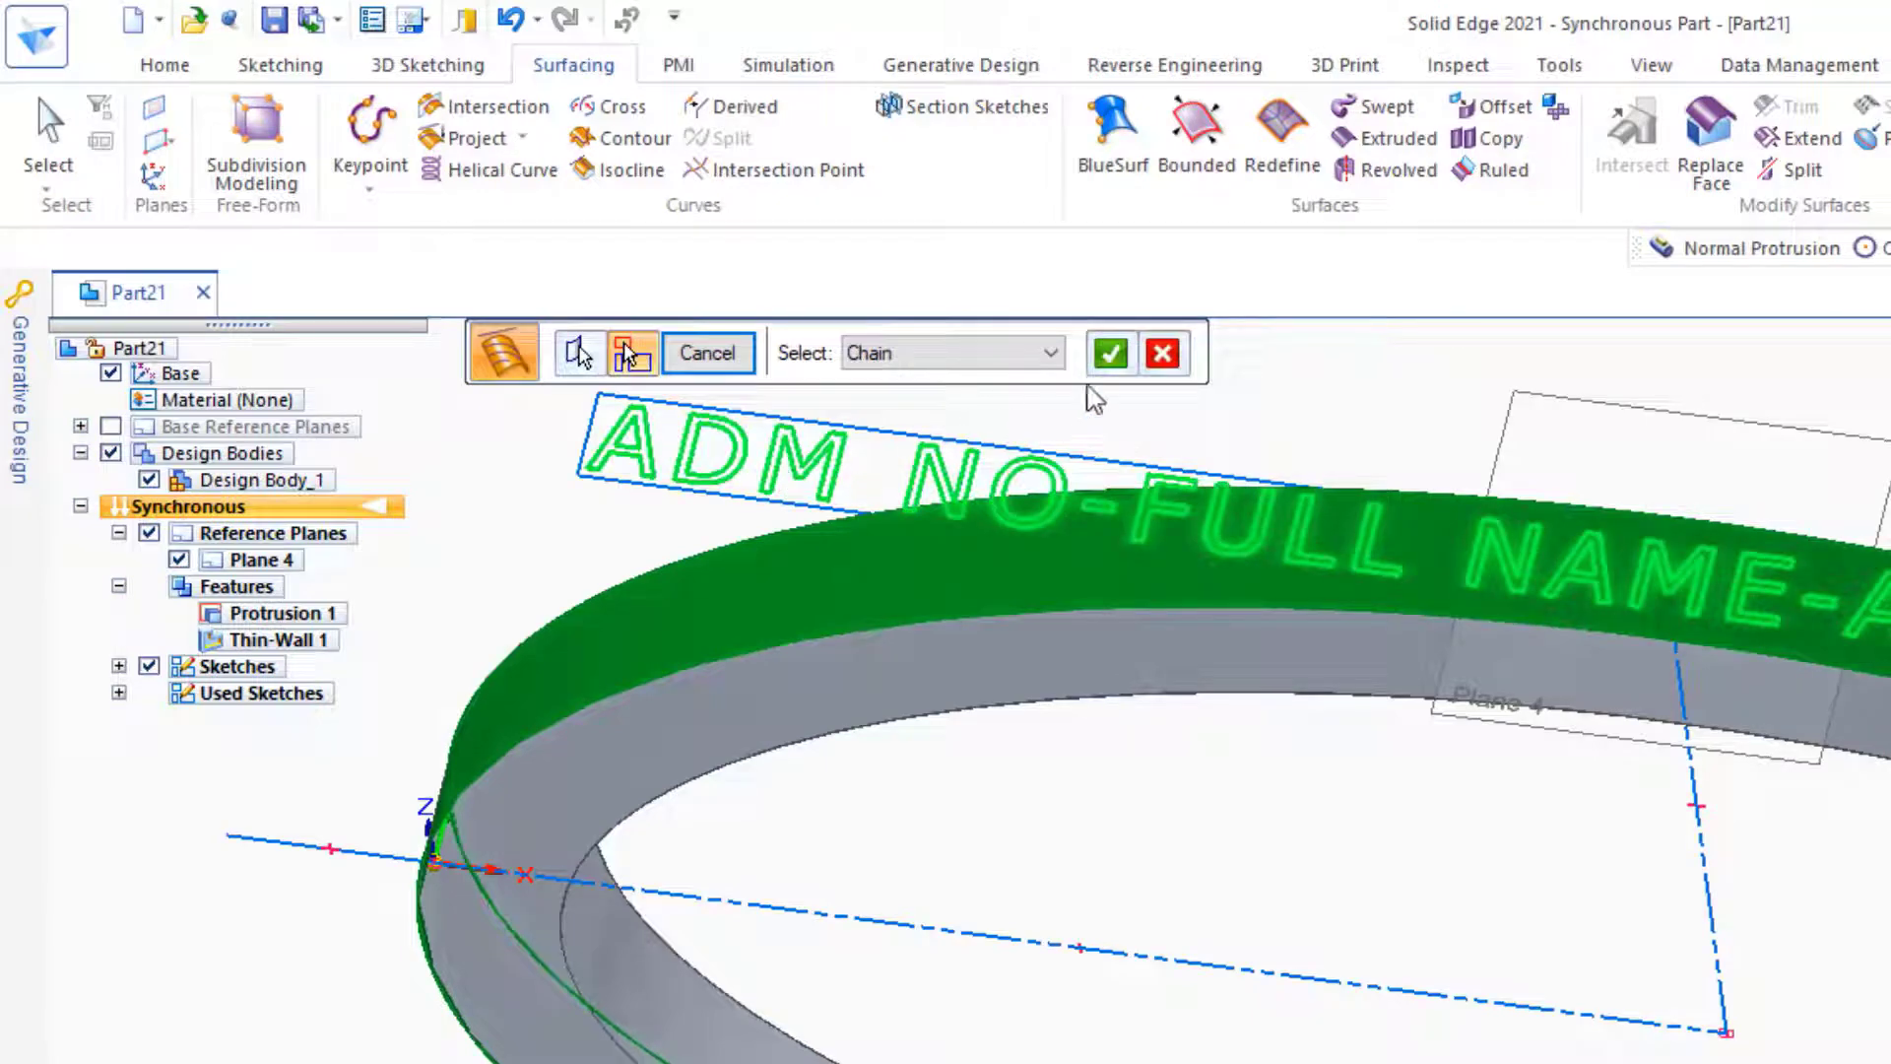
{"action": "left_click", "coordinate": [1112, 354]}
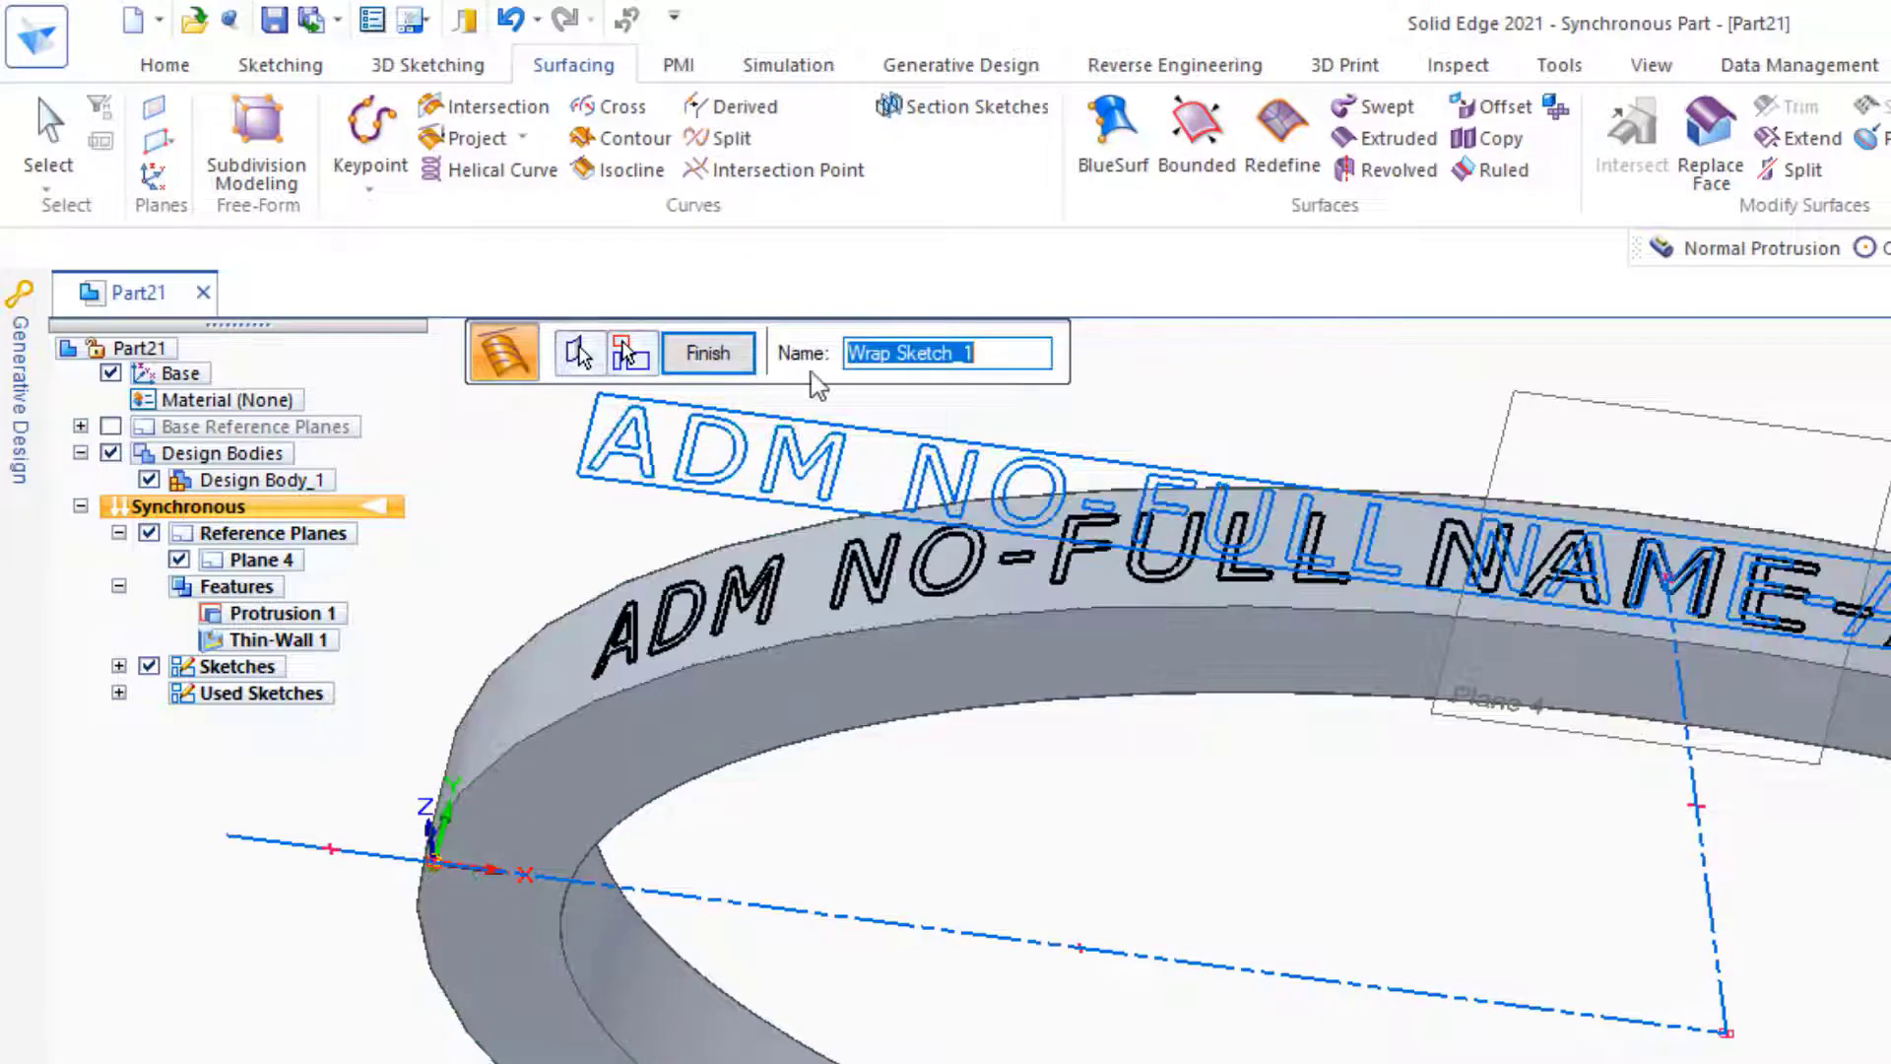
{"action": "left_click", "coordinate": [708, 353]}
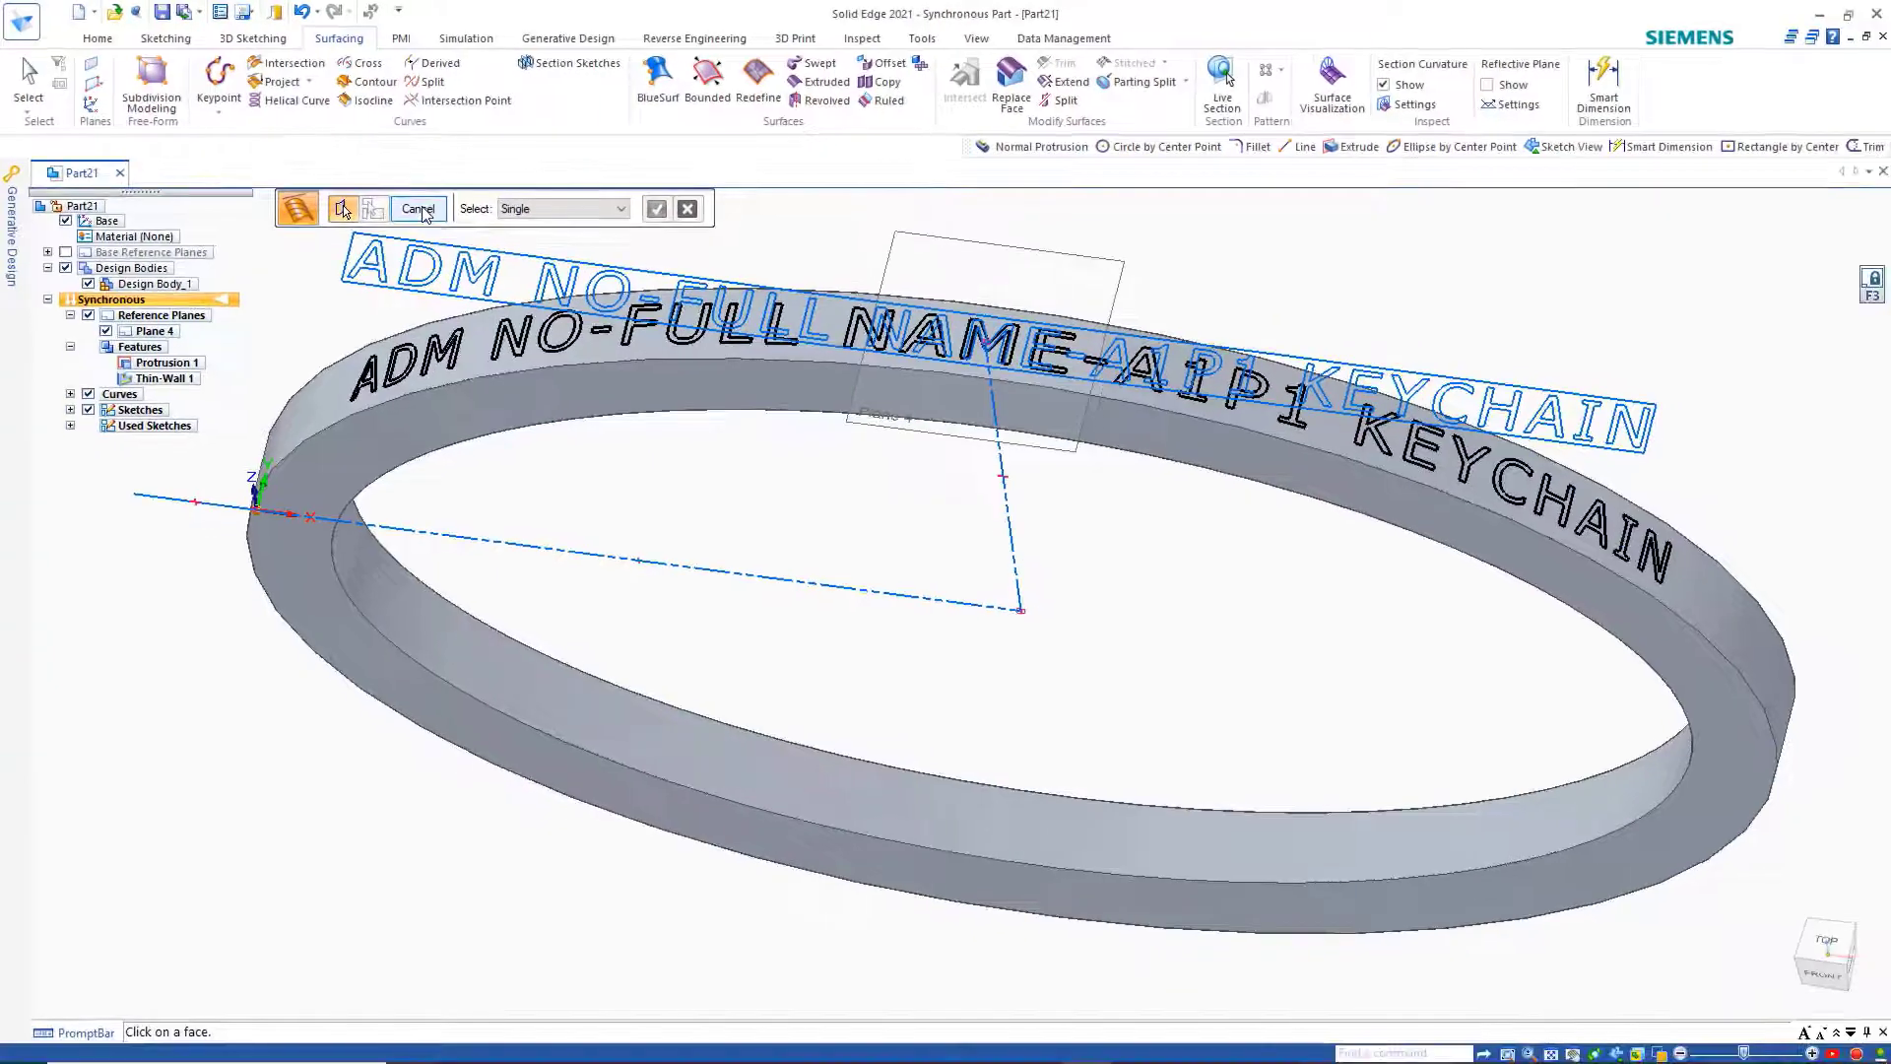
- Turn off the sketch plane lock and hide the sketches and Plane 4
{"action": "left_click", "coordinate": [1875, 281]}
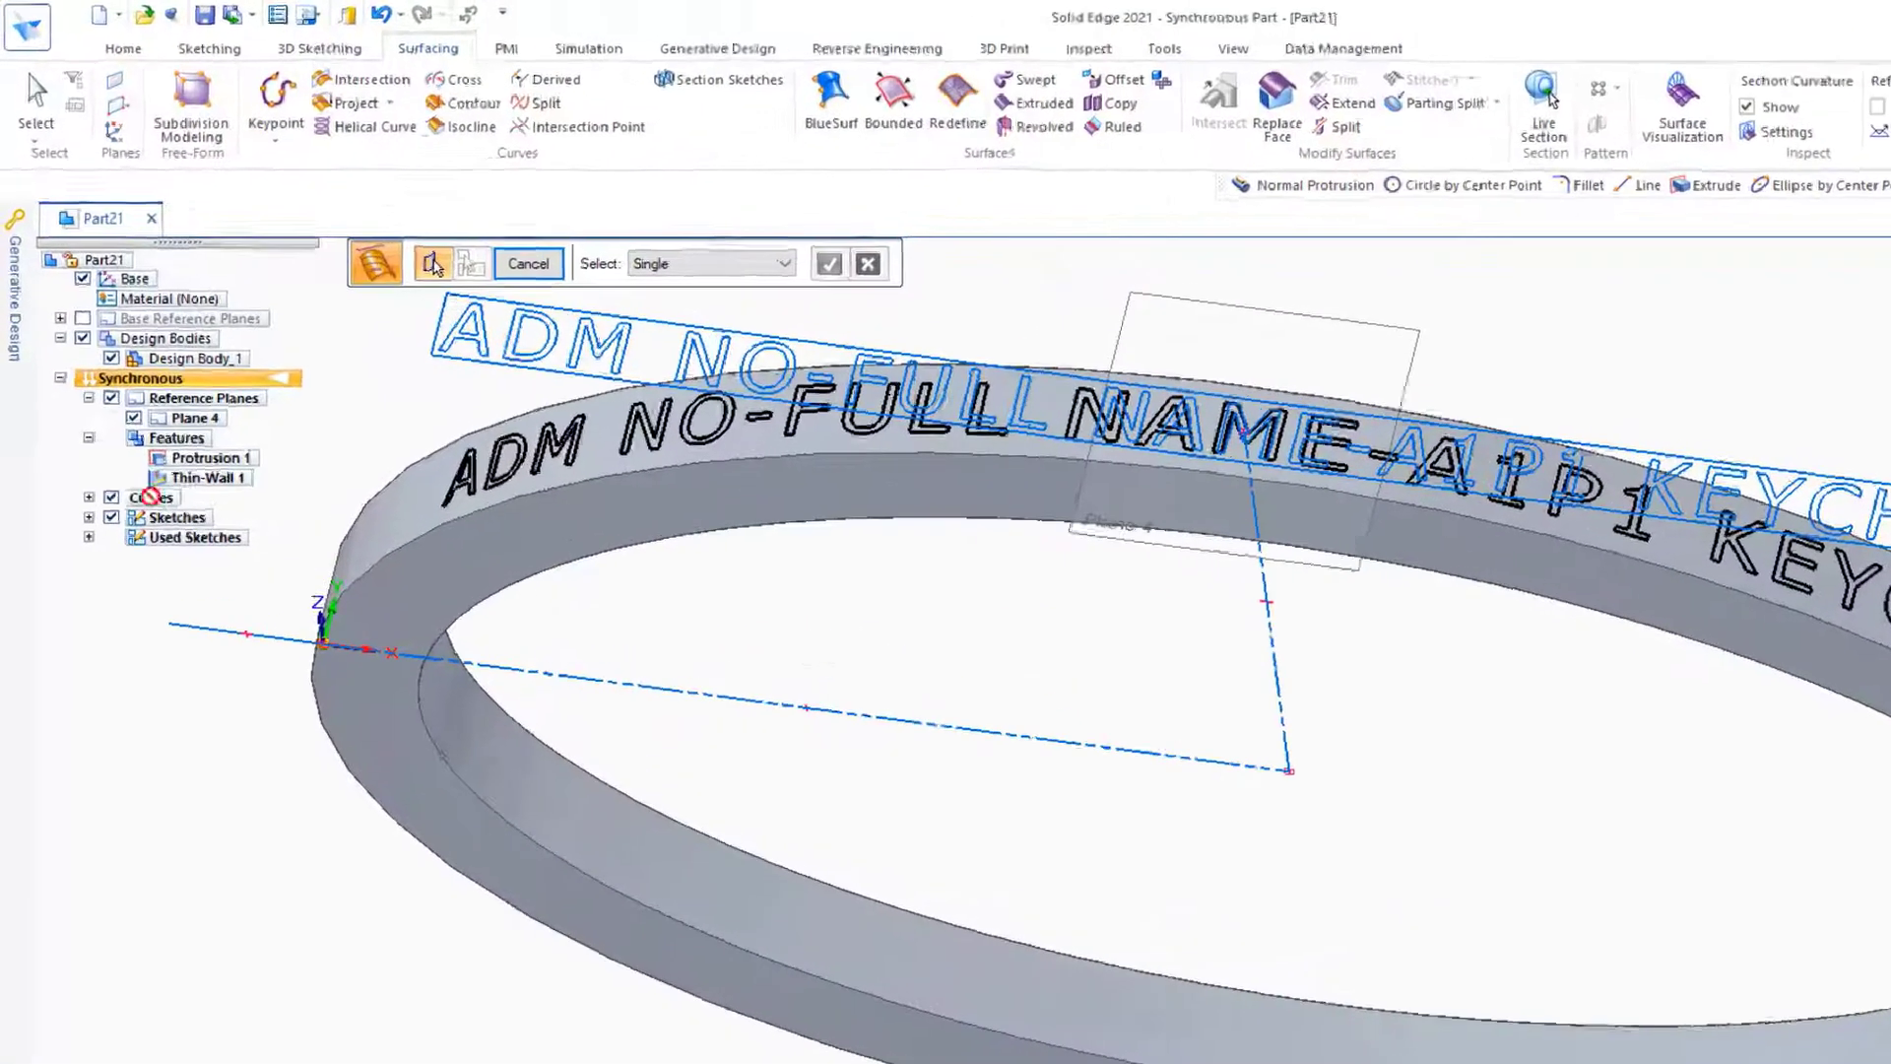
{"action": "left_click", "coordinate": [111, 516]}
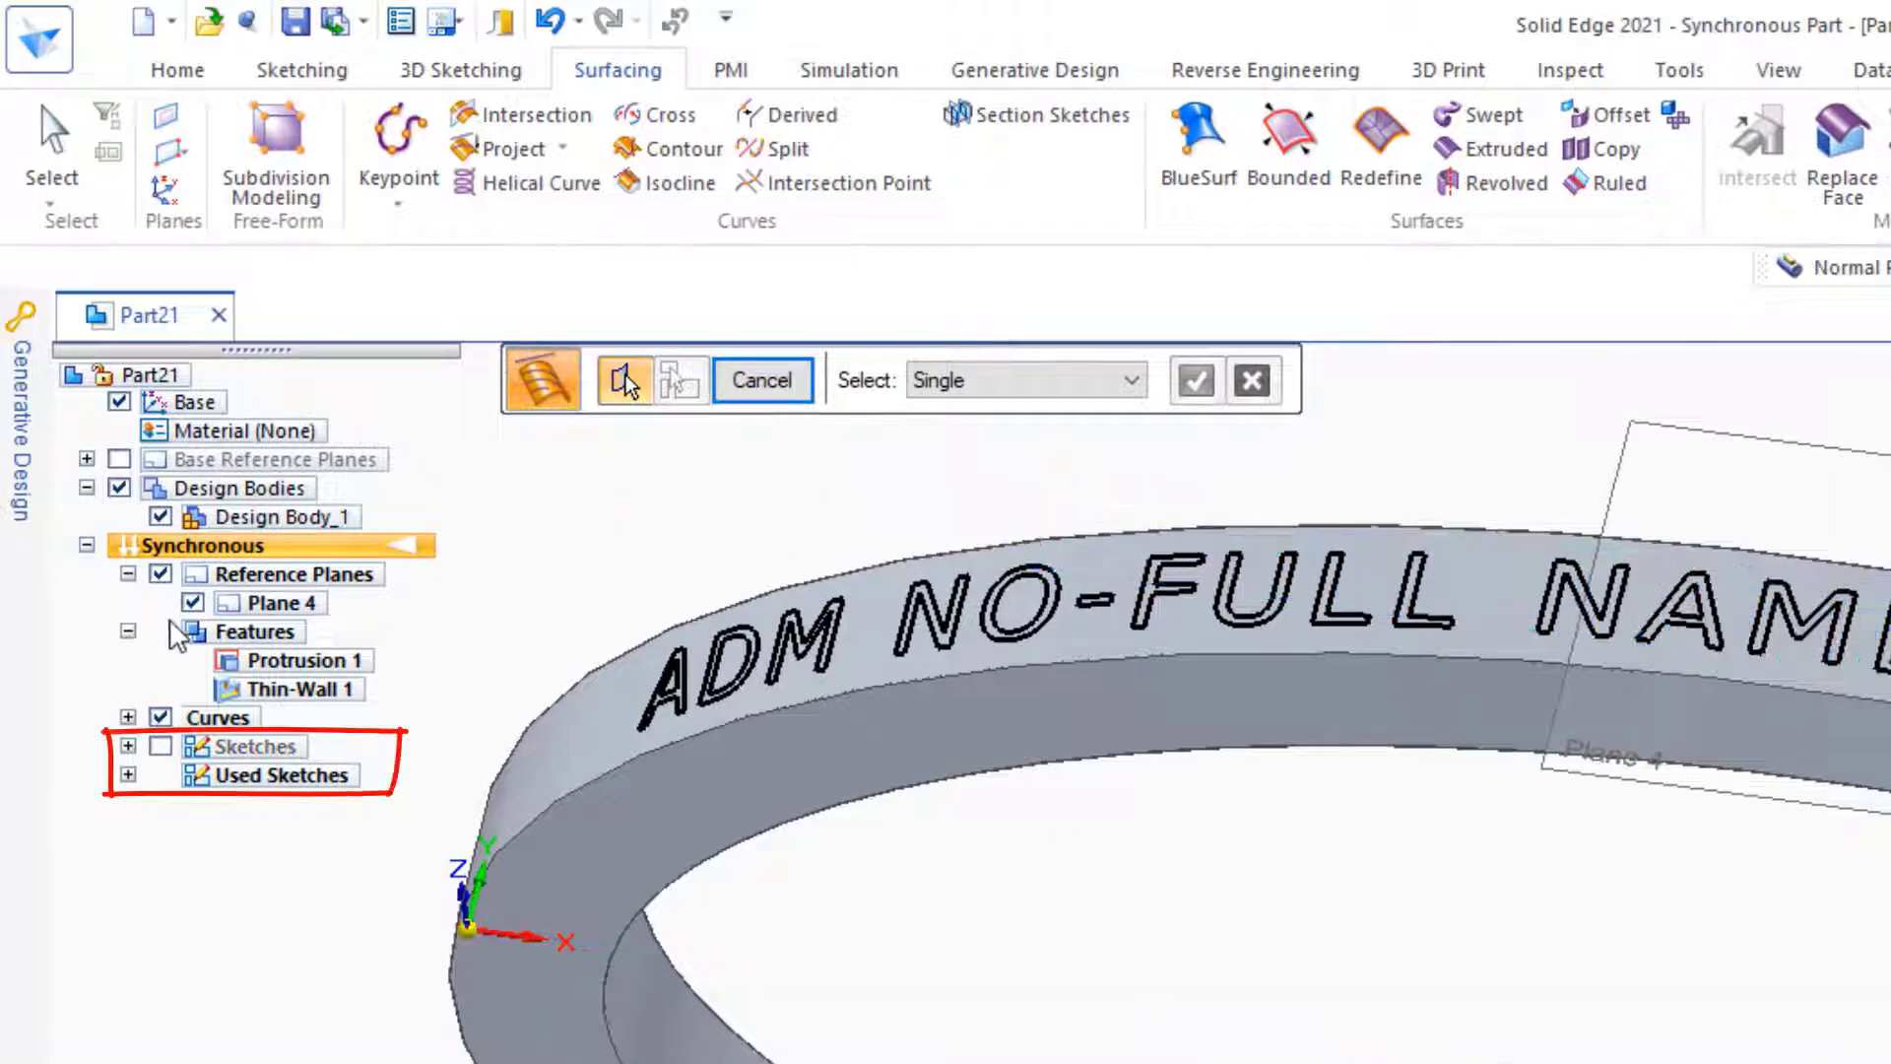
{"action": "left_click", "coordinate": [193, 603]}
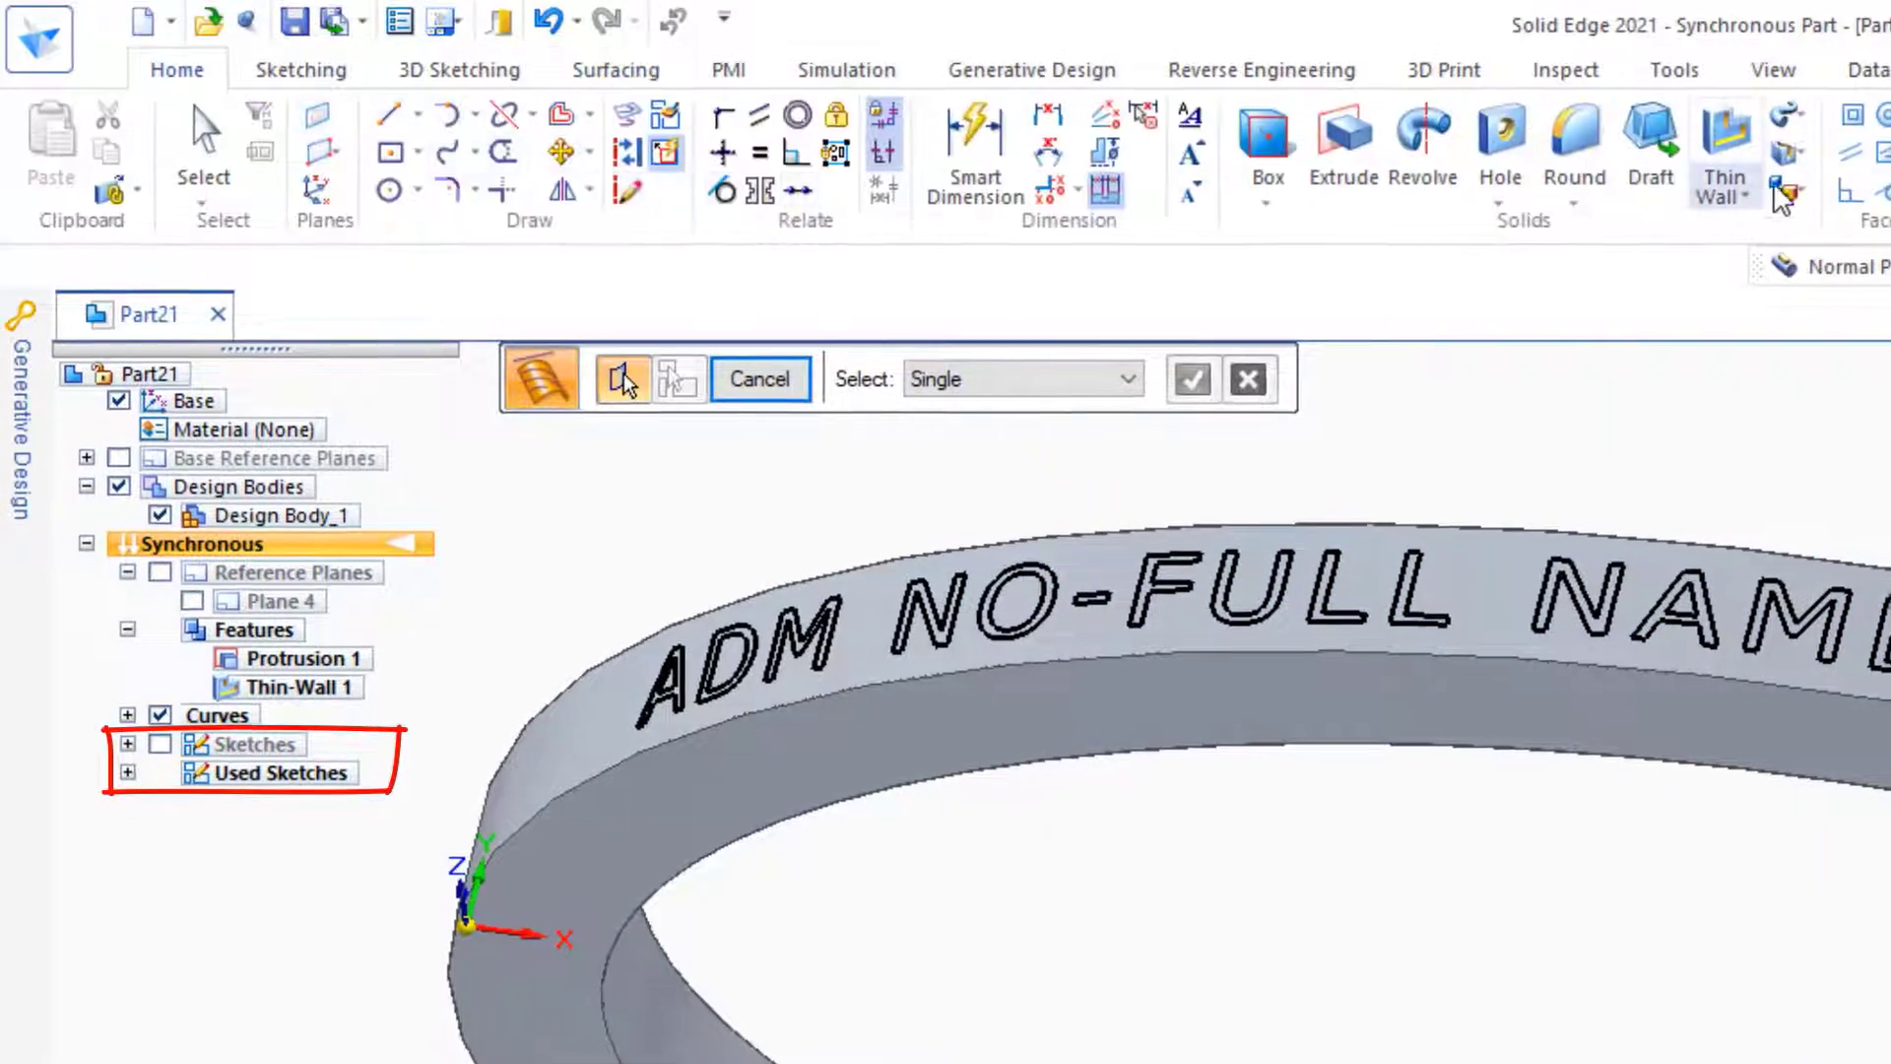
- Start a Normal cutout and select every wrapped letter outline, including the dash
{"action": "left_click", "coordinate": [1805, 169]}
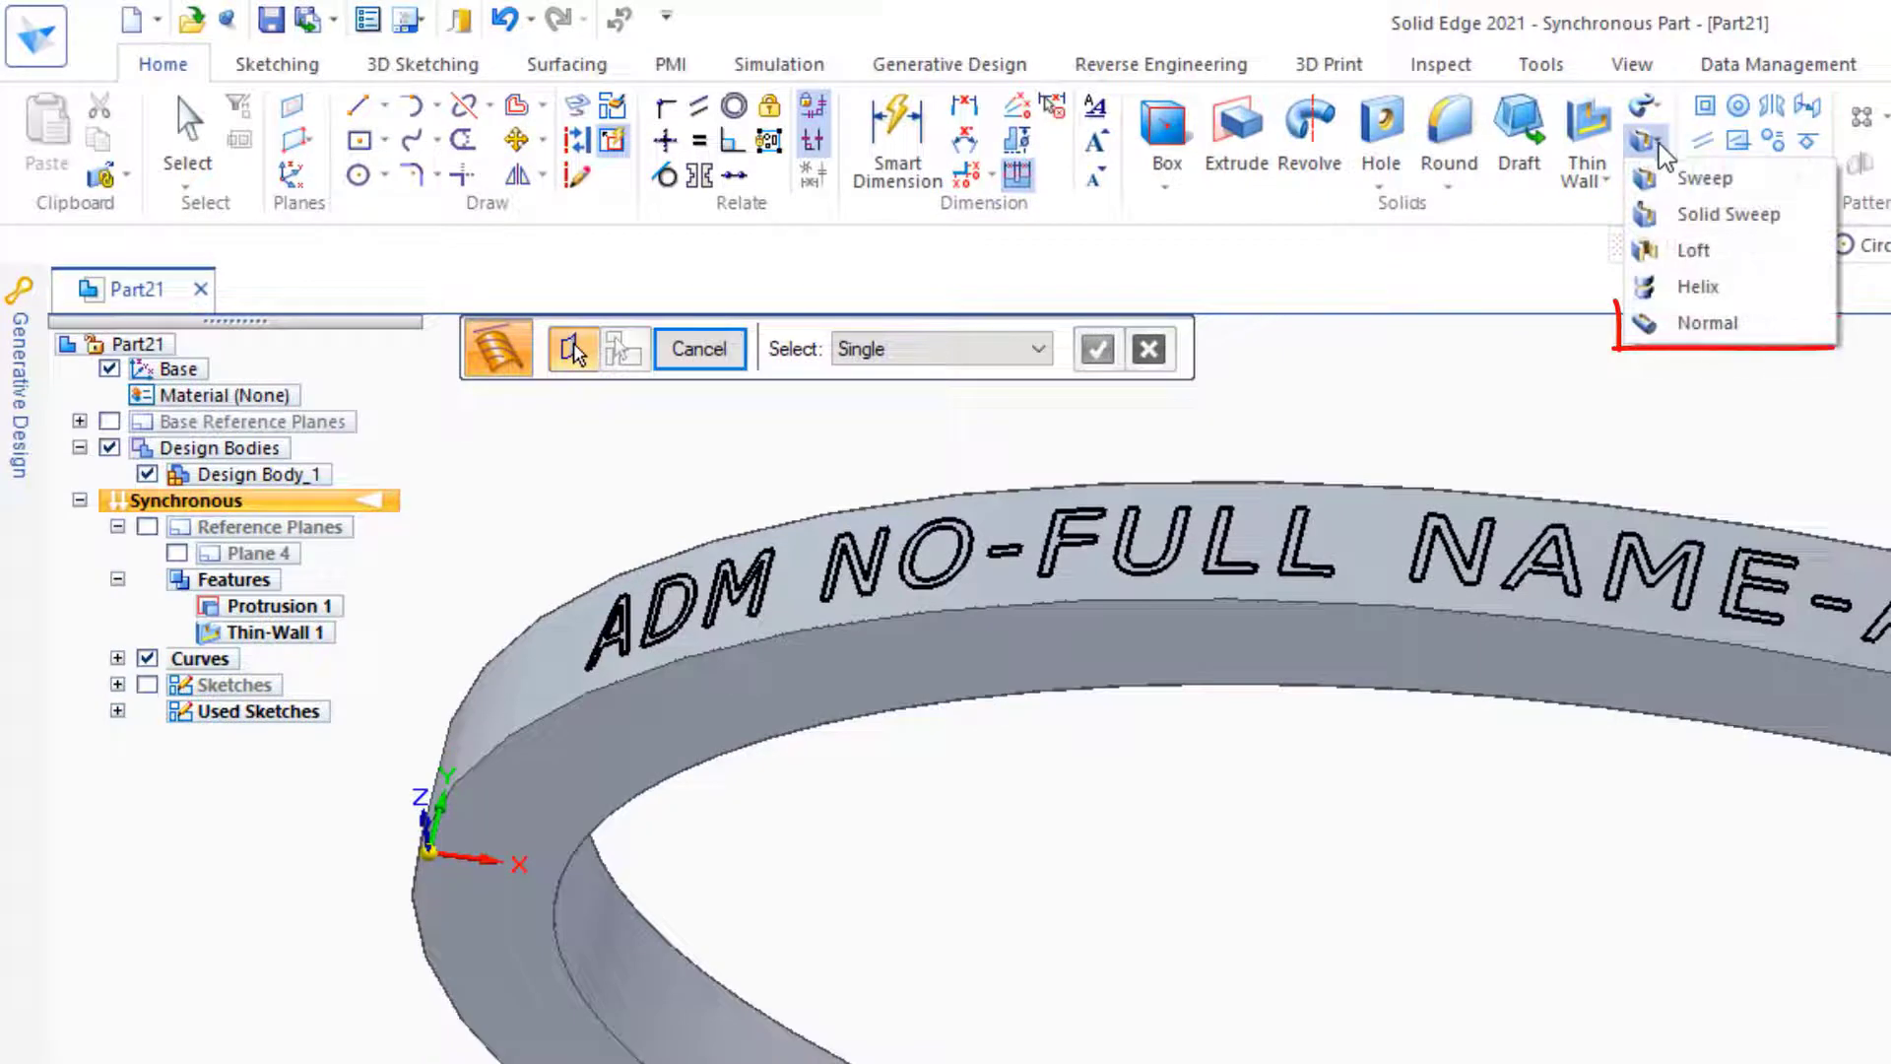
{"action": "left_click", "coordinate": [1808, 337]}
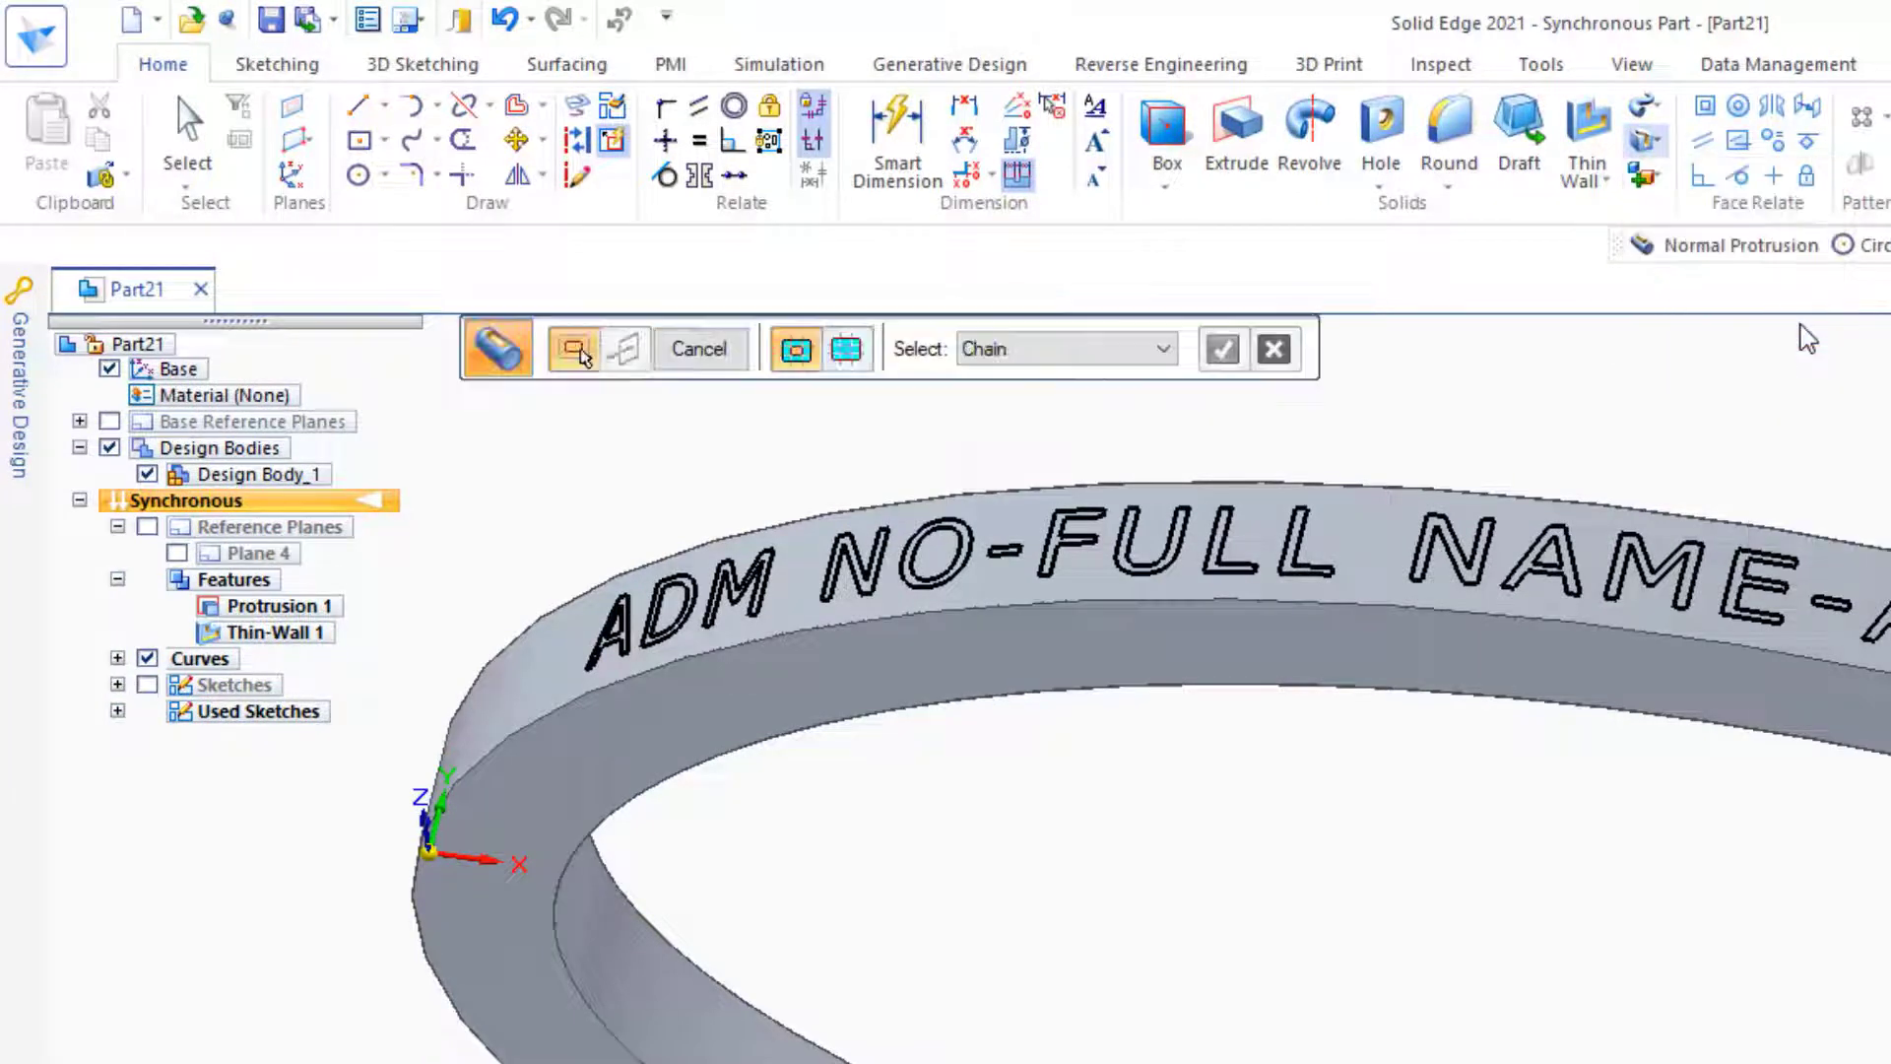
{"action": "left_click", "coordinate": [619, 645]}
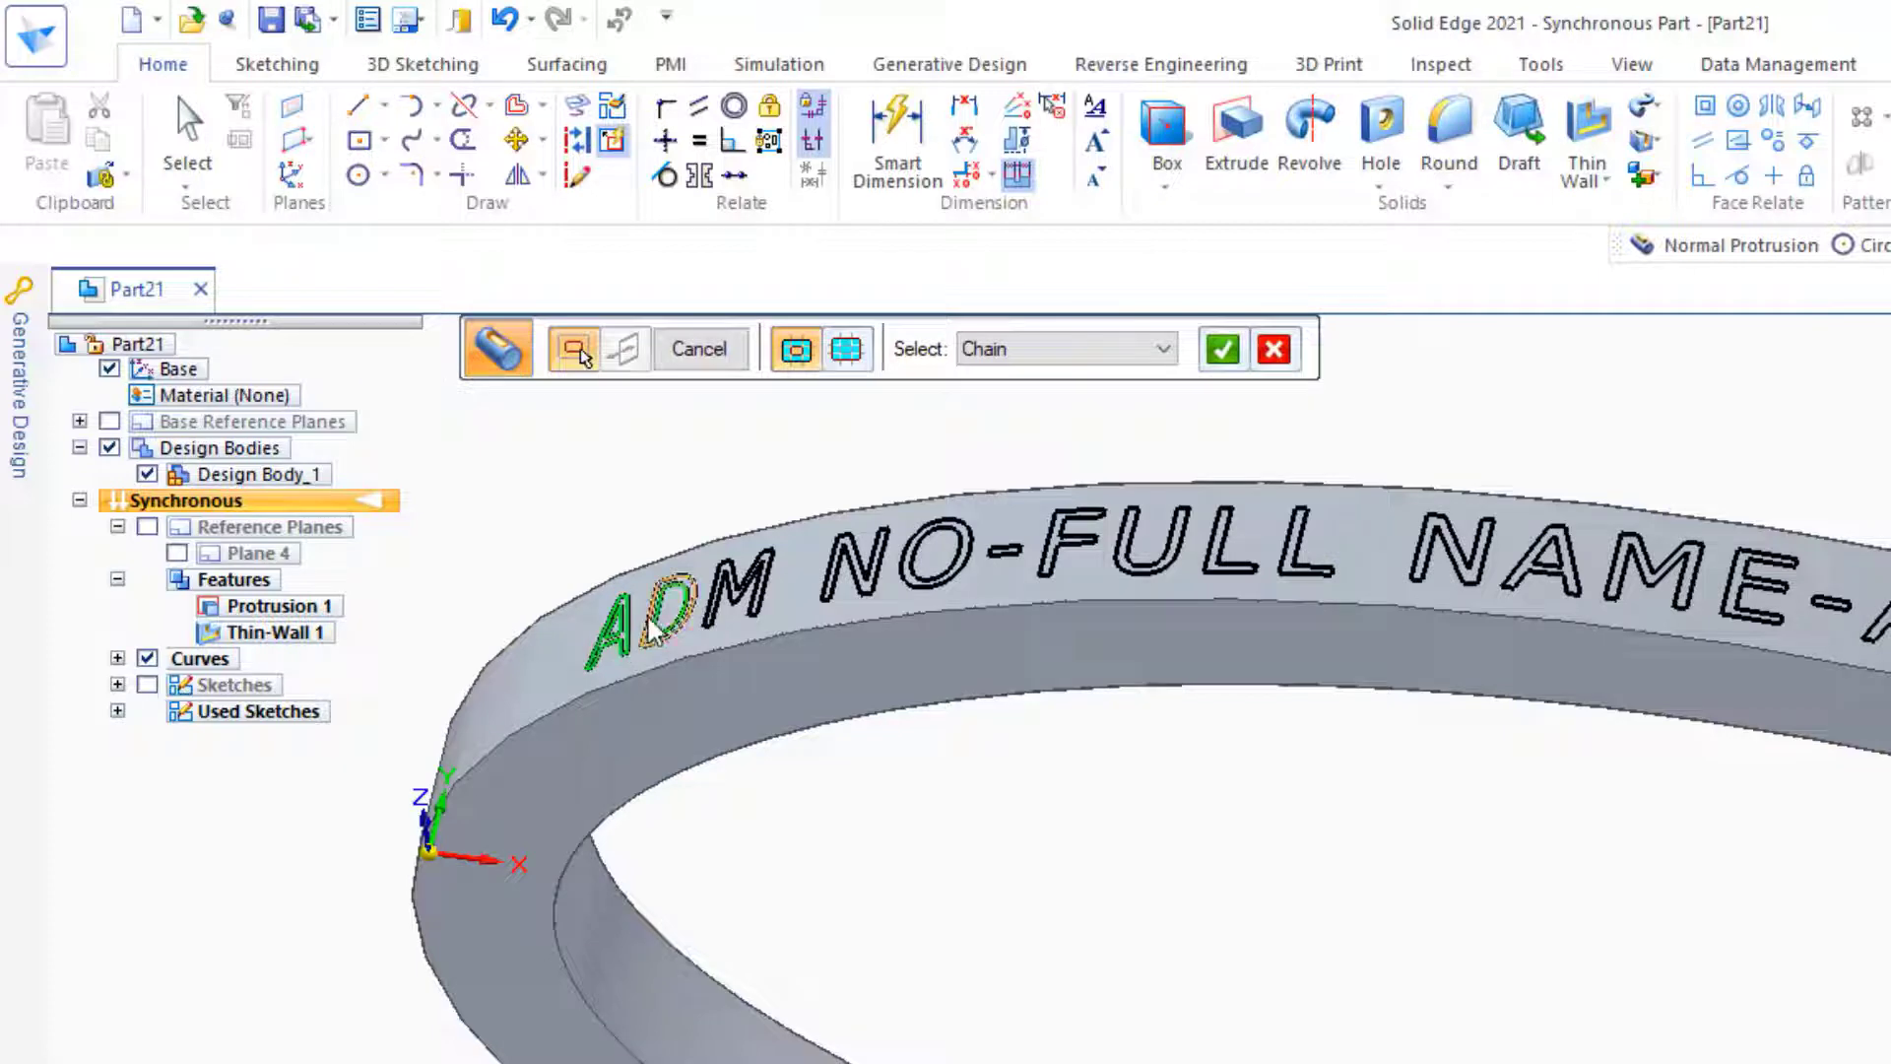
{"action": "left_click", "coordinate": [652, 622]}
{"action": "left_click", "coordinate": [741, 590]}
{"action": "left_click", "coordinate": [849, 571]}
{"action": "left_click", "coordinate": [940, 556]}
{"action": "left_click", "coordinate": [1005, 551]}
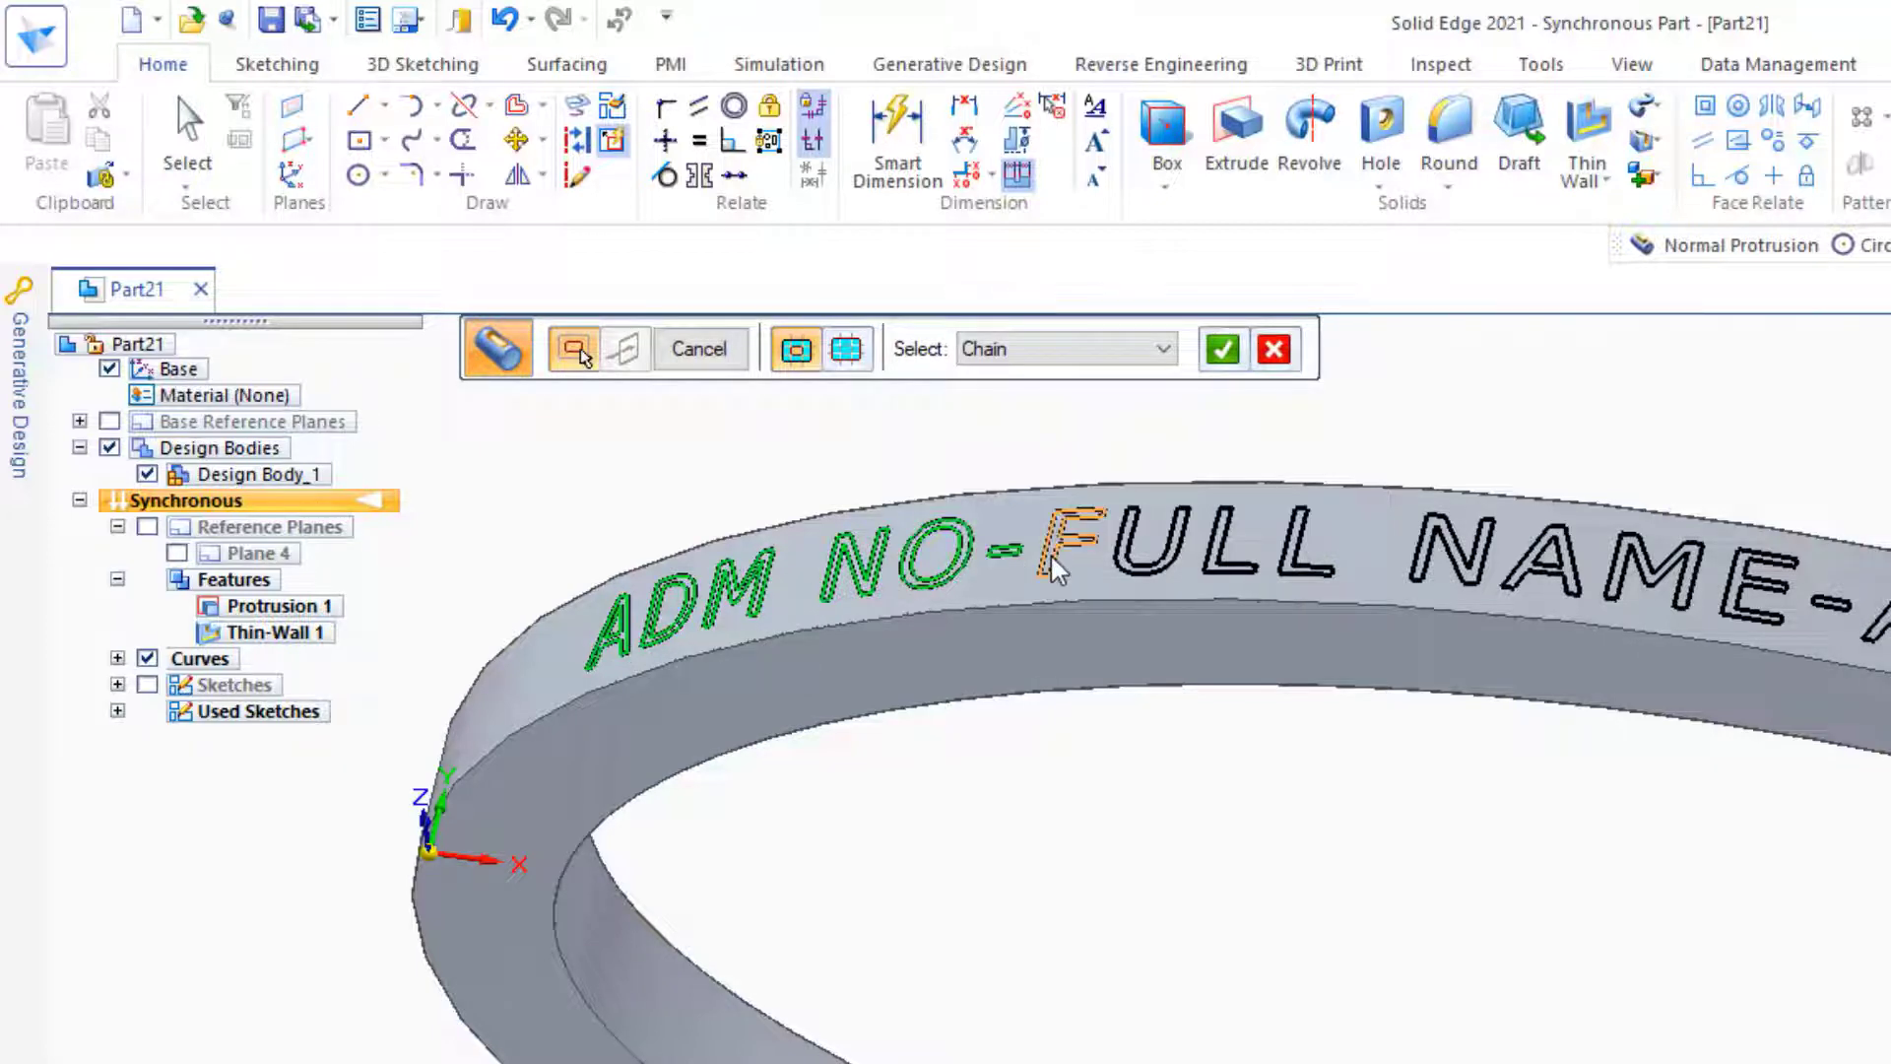
{"action": "left_click", "coordinate": [1056, 570]}
{"action": "left_click", "coordinate": [1147, 546]}
{"action": "left_click", "coordinate": [1226, 547]}
{"action": "left_click", "coordinate": [1303, 552]}
{"action": "left_click", "coordinate": [1448, 557]}
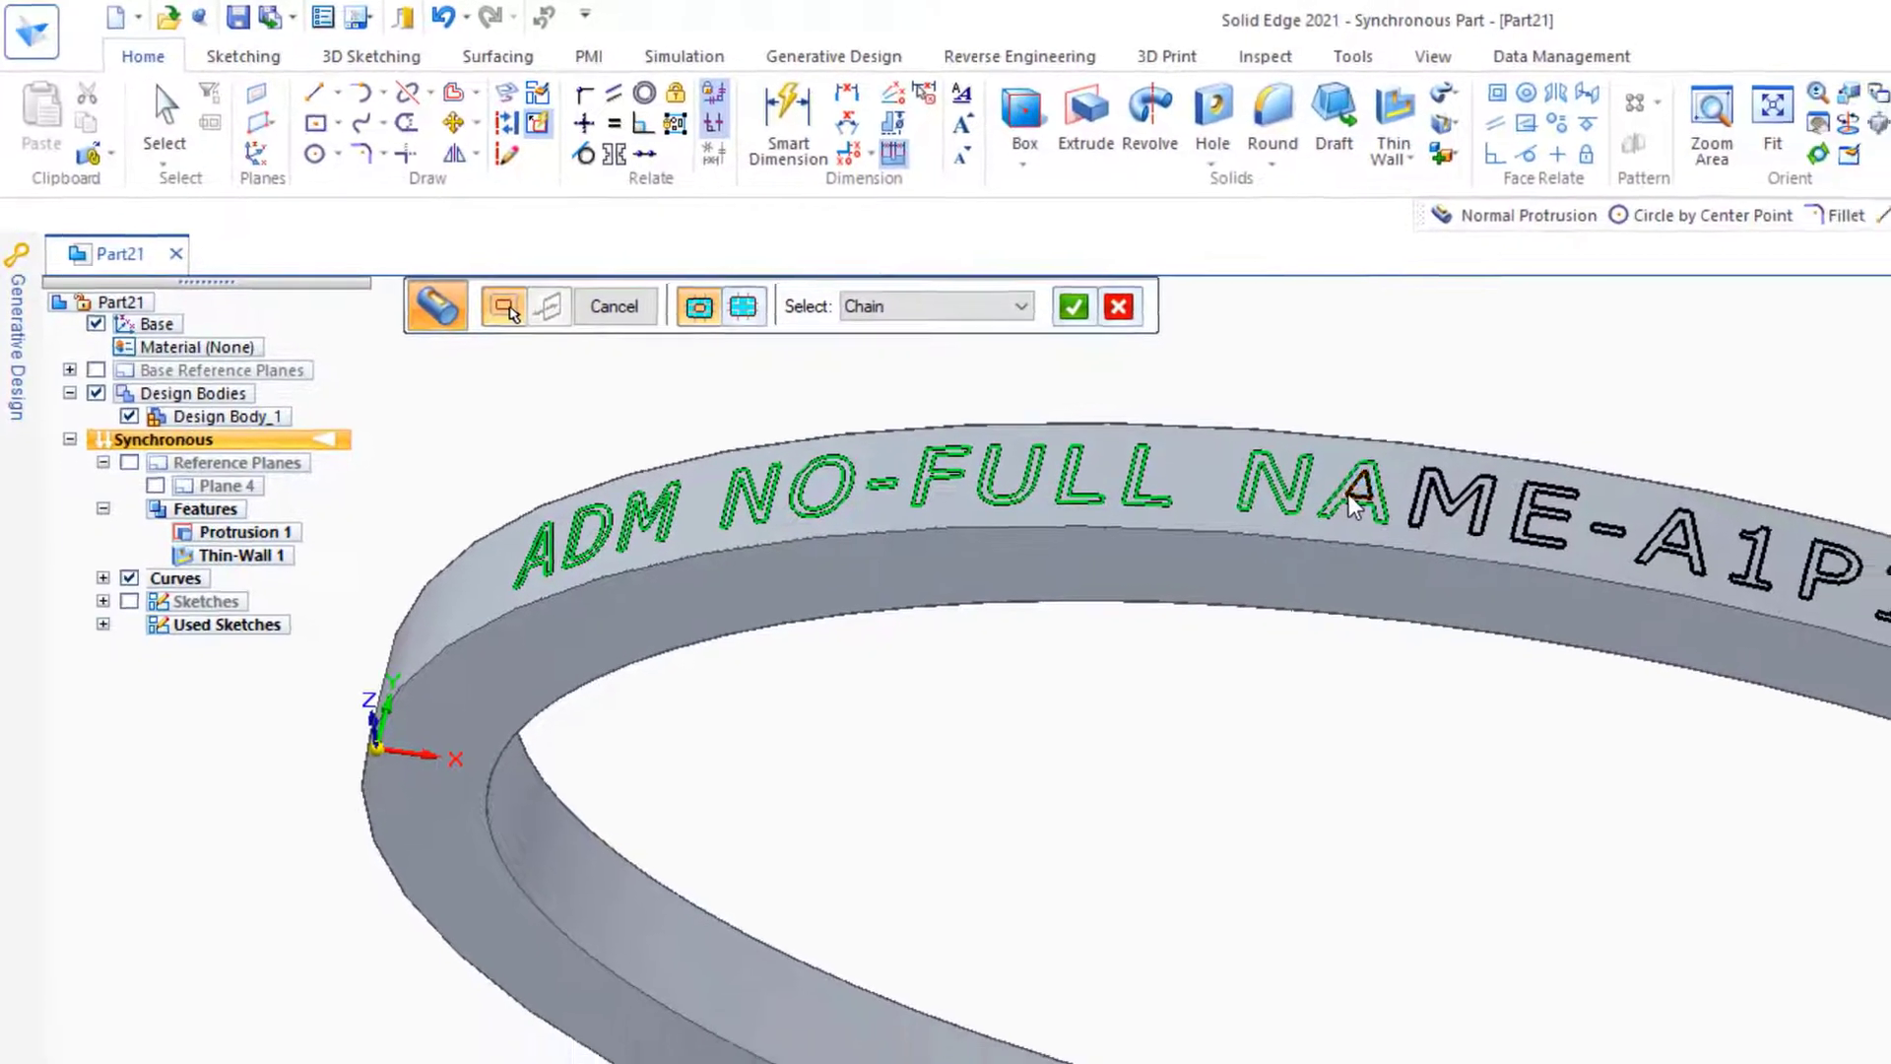
{"action": "left_click", "coordinate": [1359, 497]}
{"action": "left_click", "coordinate": [1453, 502]}
{"action": "left_click", "coordinate": [1541, 522]}
{"action": "left_click", "coordinate": [1607, 532]}
{"action": "left_click", "coordinate": [1675, 548]}
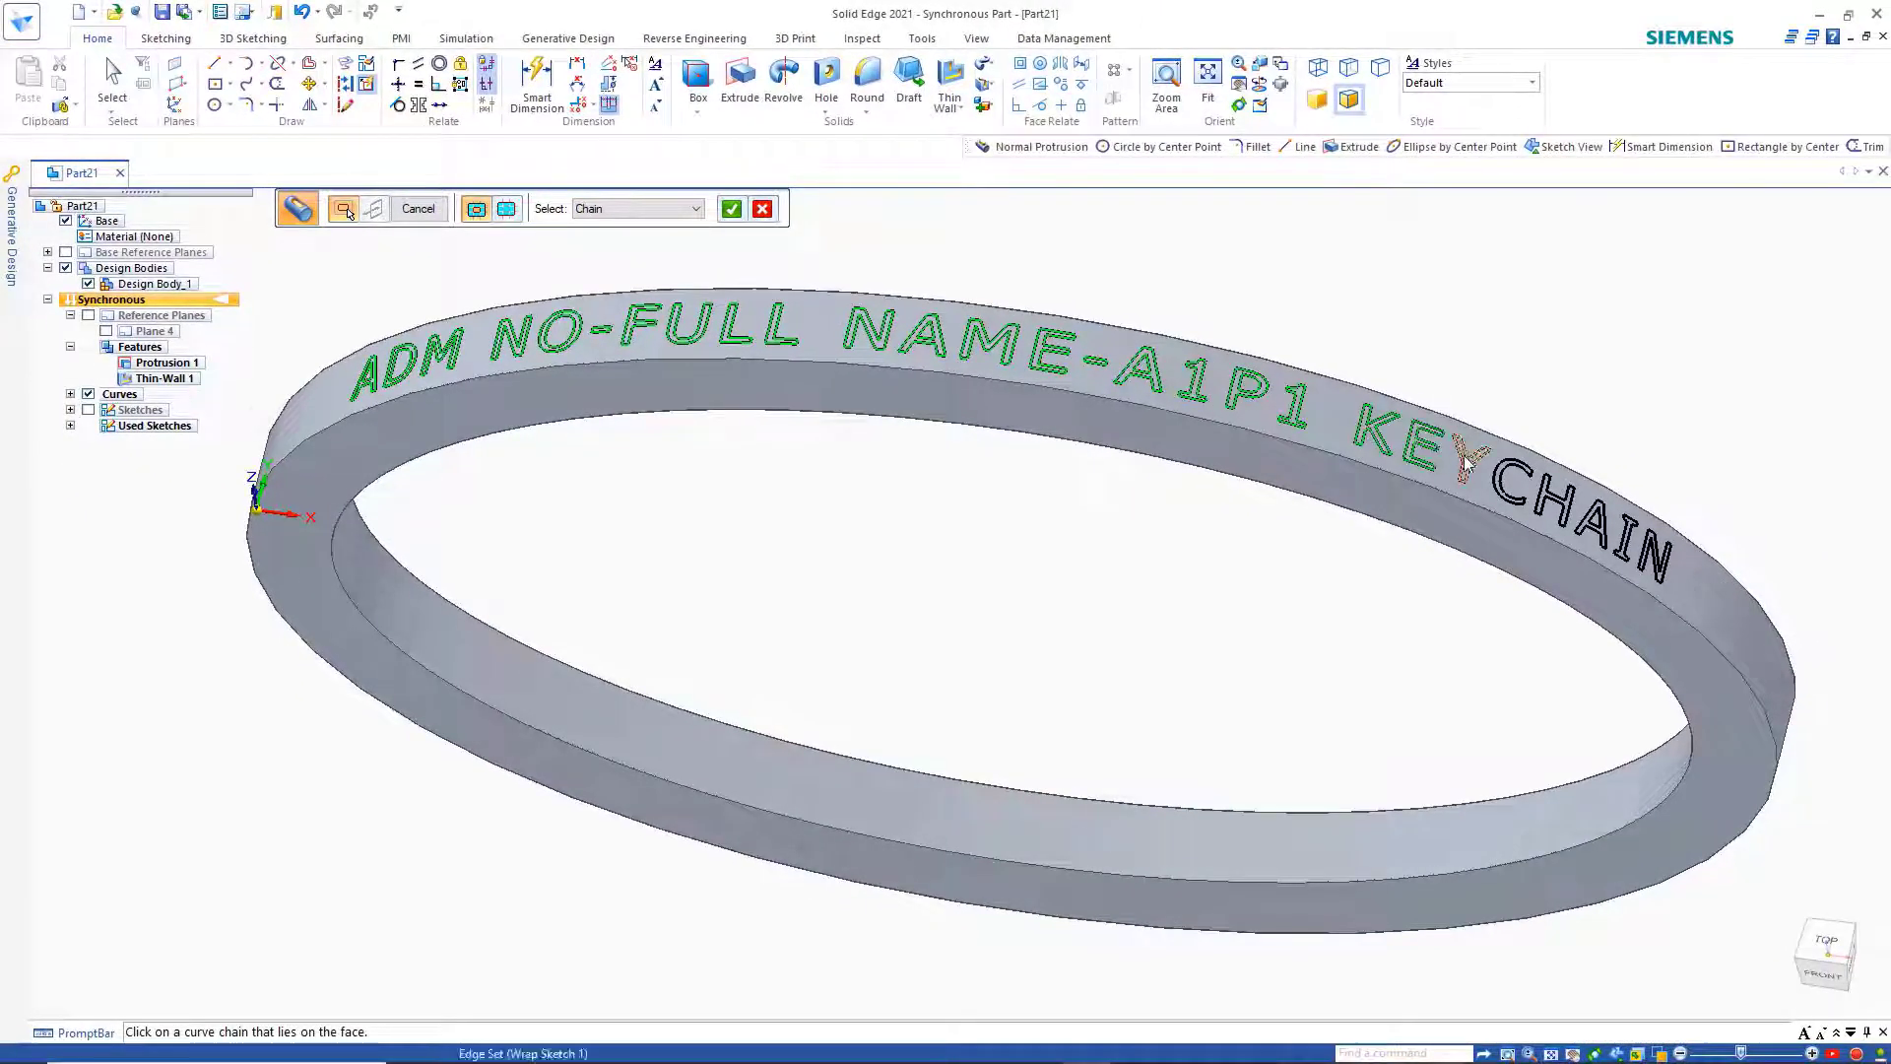
{"action": "left_click", "coordinate": [1500, 484]}
{"action": "left_click", "coordinate": [1555, 505]}
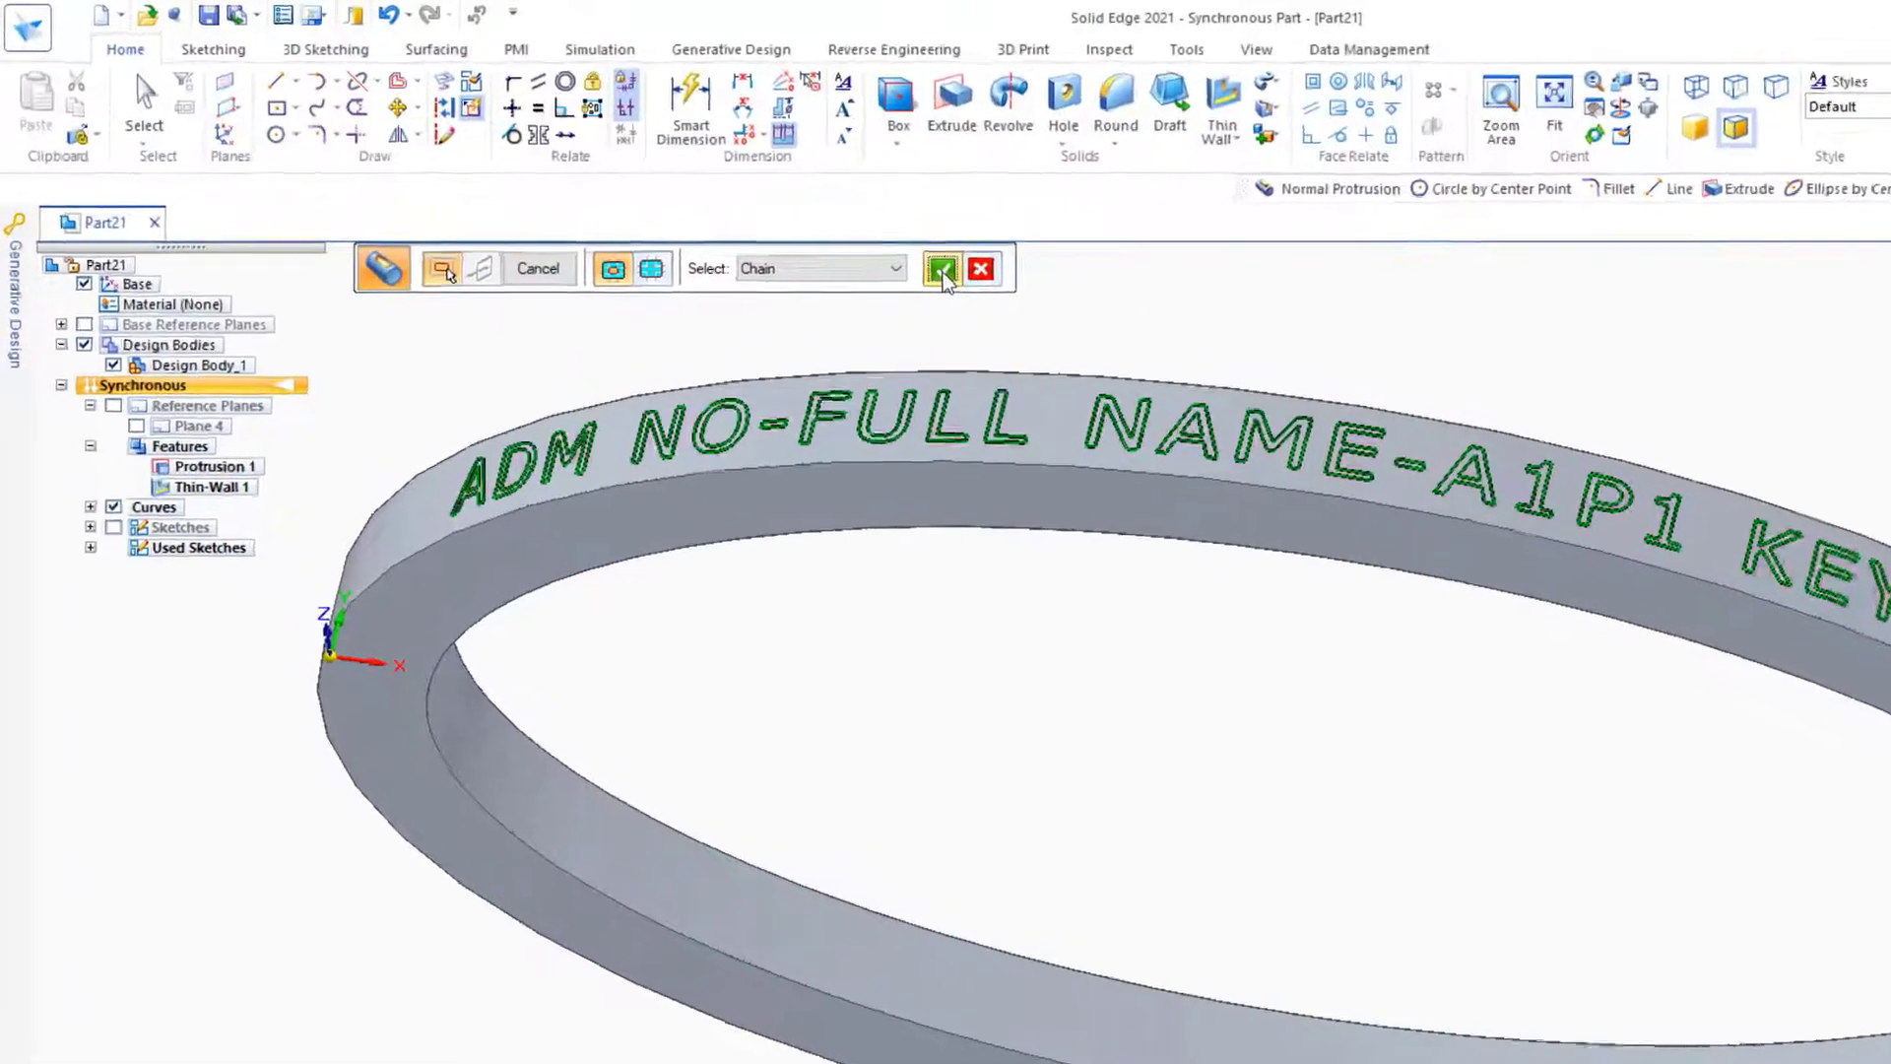
- Accept the letters and cut them 0.50 mm deep into the ring
{"action": "left_click", "coordinate": [731, 208]}
{"action": "left_click_drag", "start_coordinate": [771, 290], "coordinate": [705, 292]}
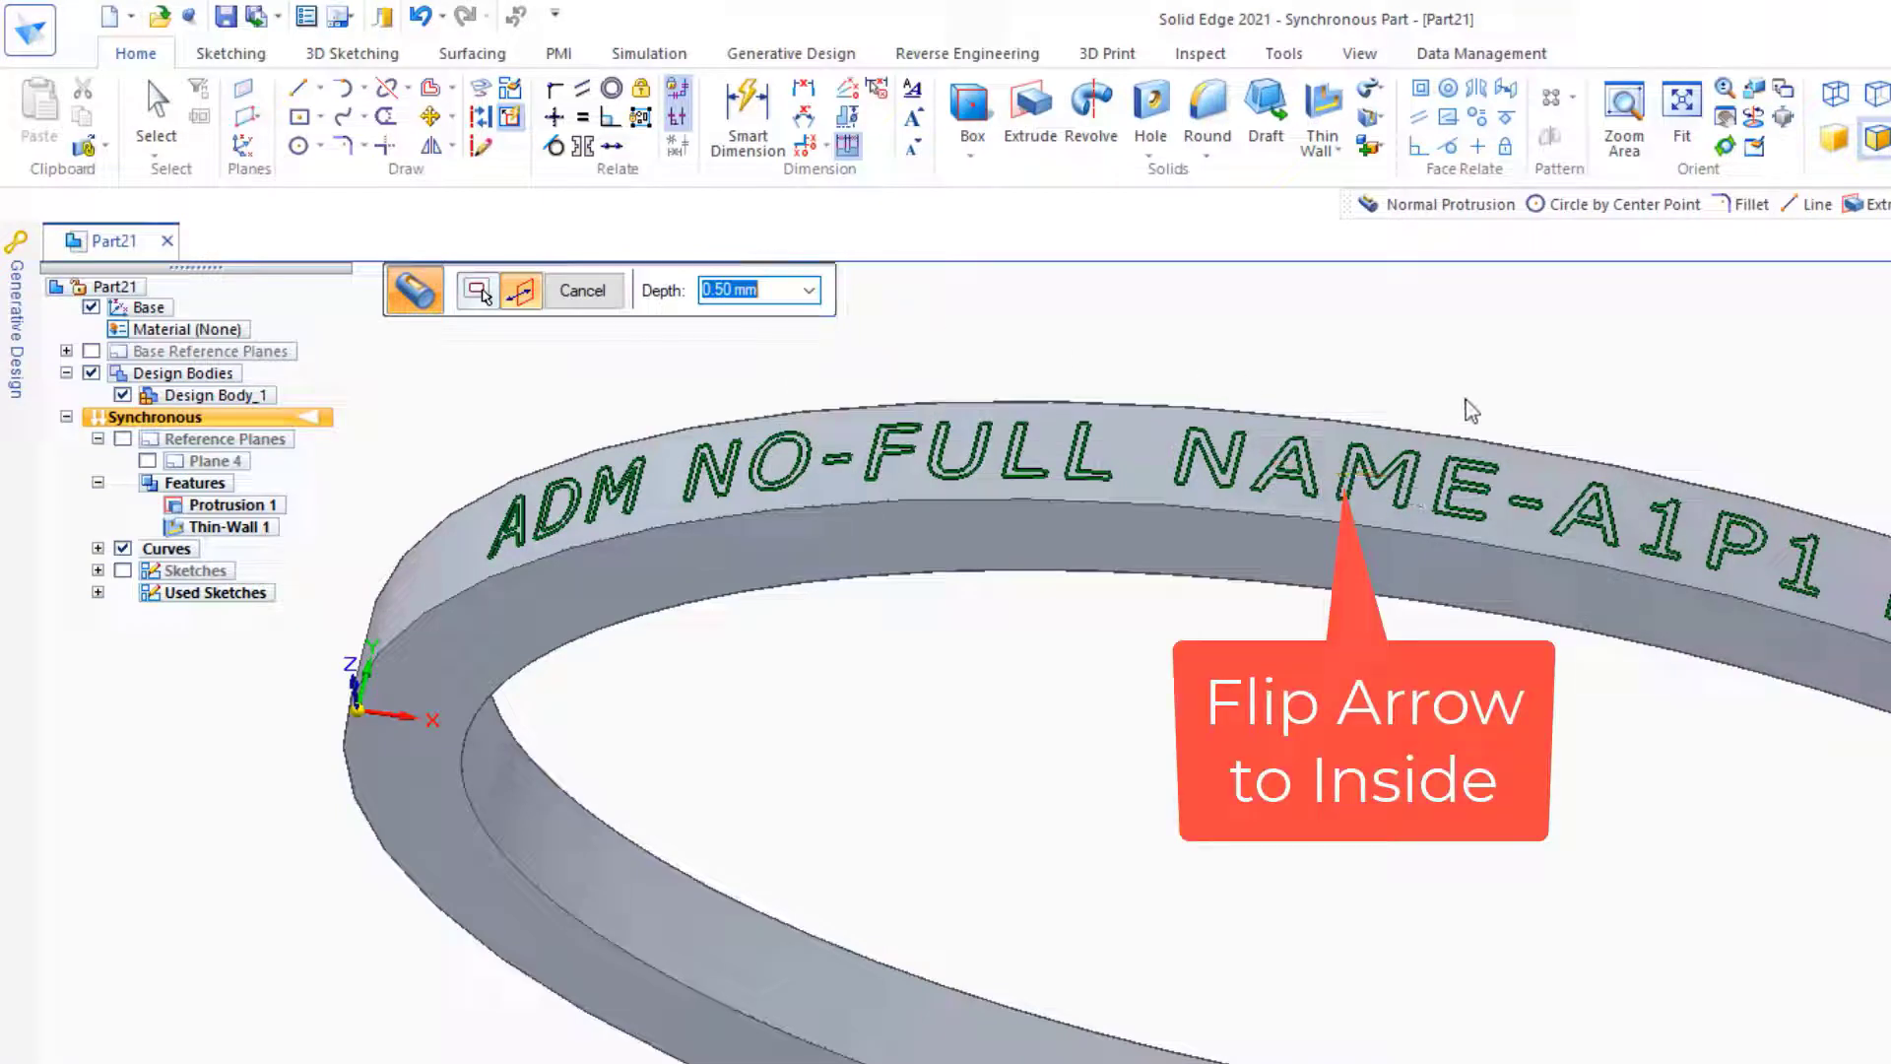
{"action": "left_click", "coordinate": [1567, 705]}
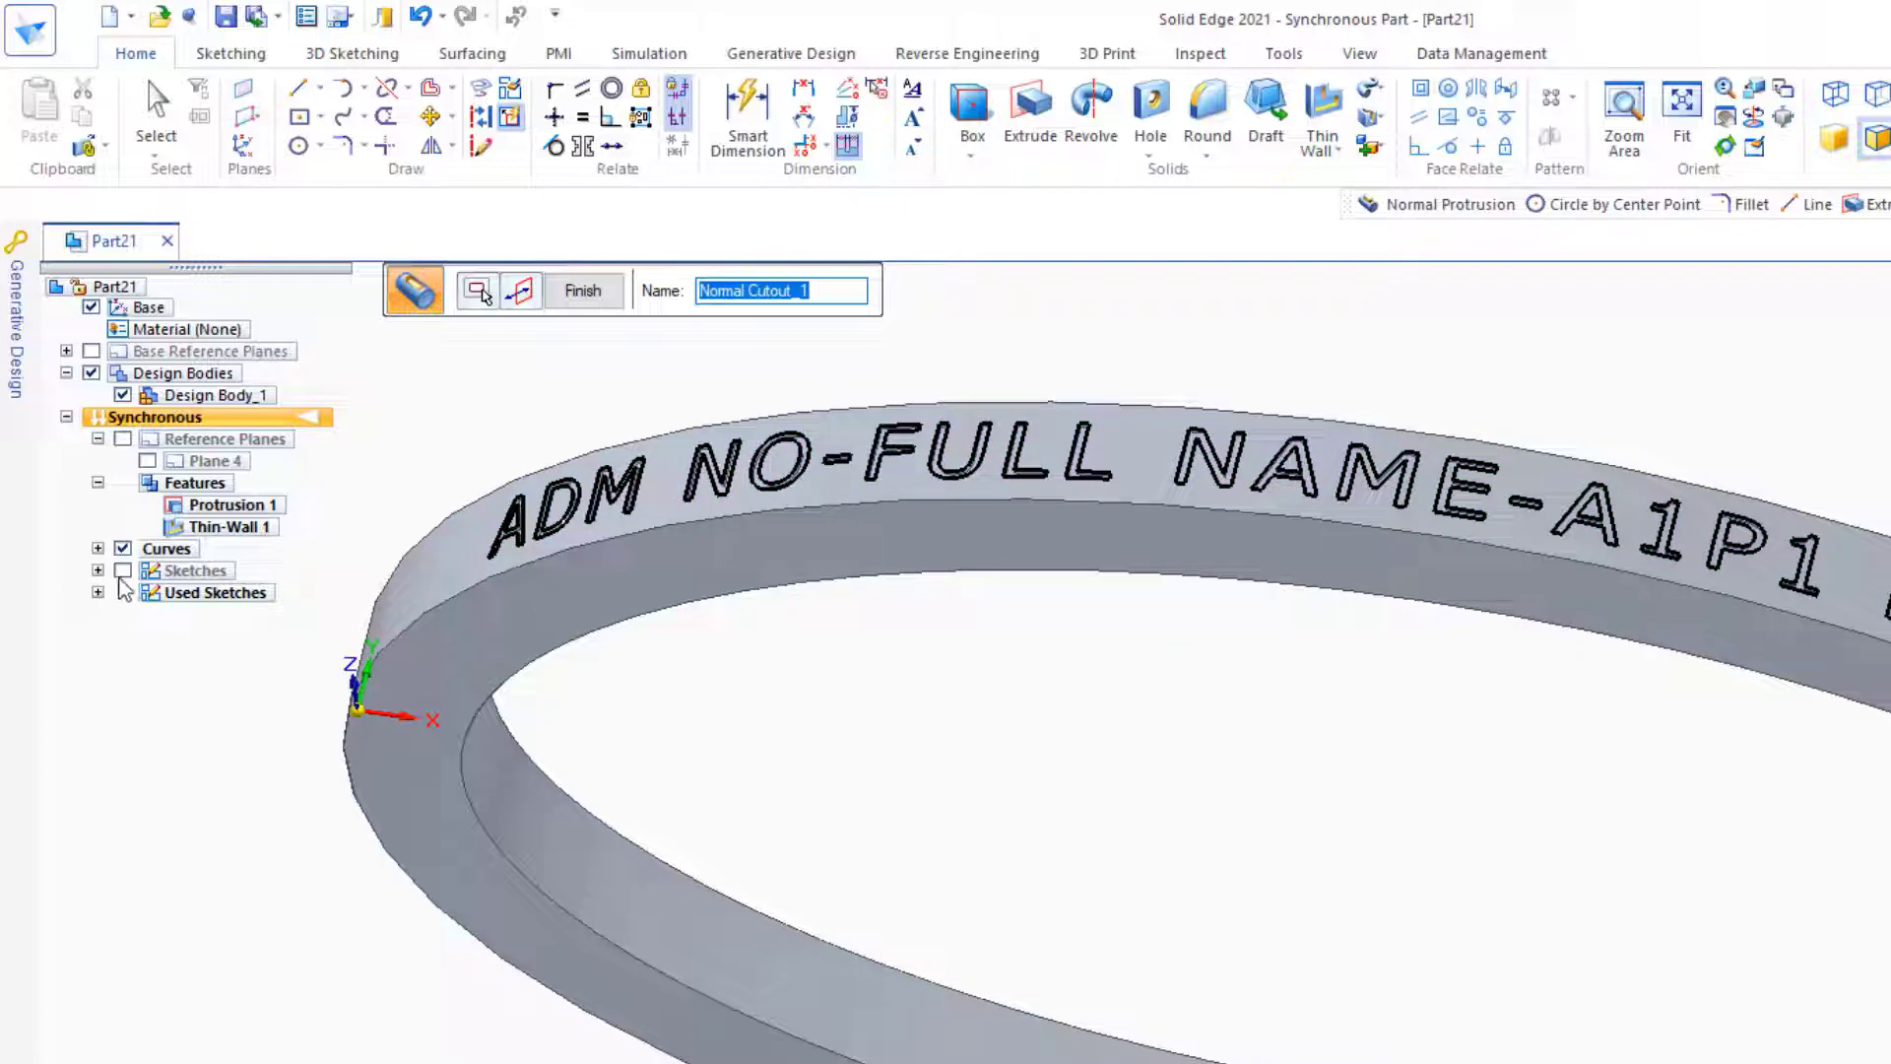
- Show the sketches and finish the engraved-text cutout as Normal Cutout 1
{"action": "left_click", "coordinate": [122, 571]}
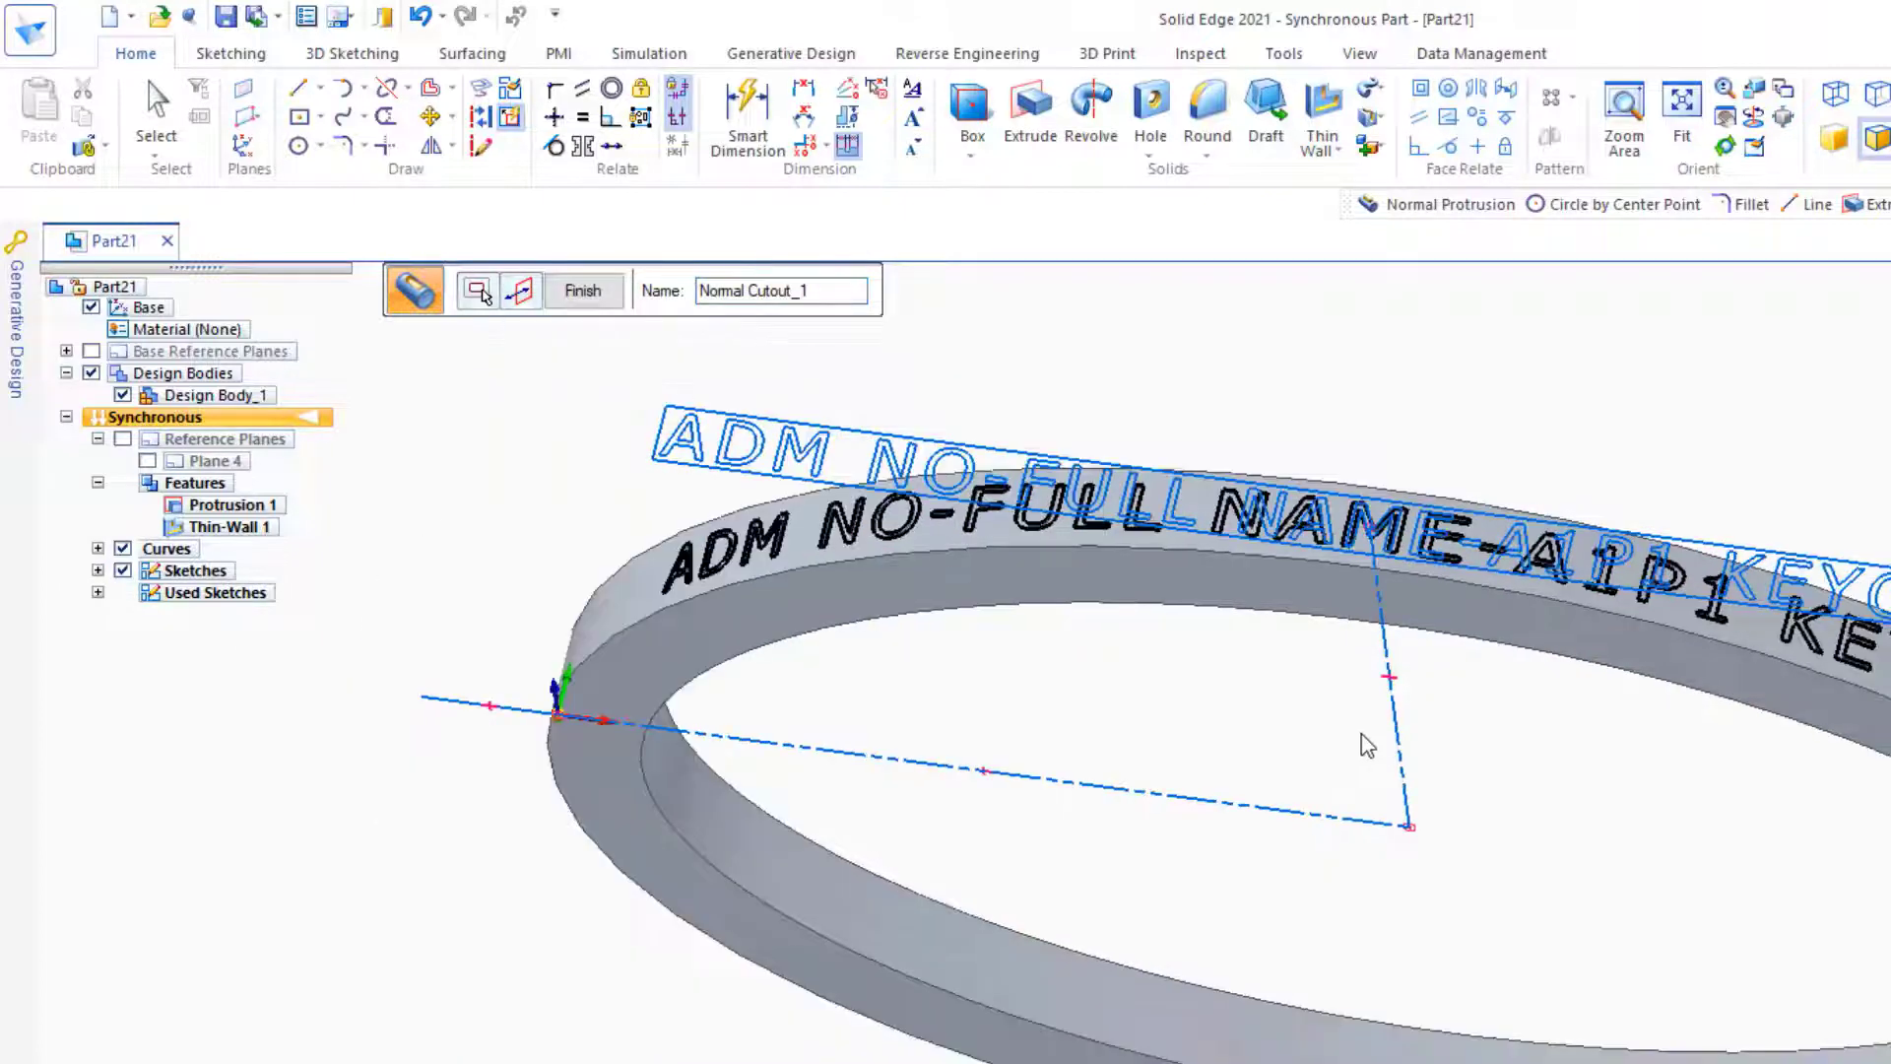
{"action": "scroll", "coordinate": [623, 825], "scroll_direction": "up", "scroll_amount": 3}
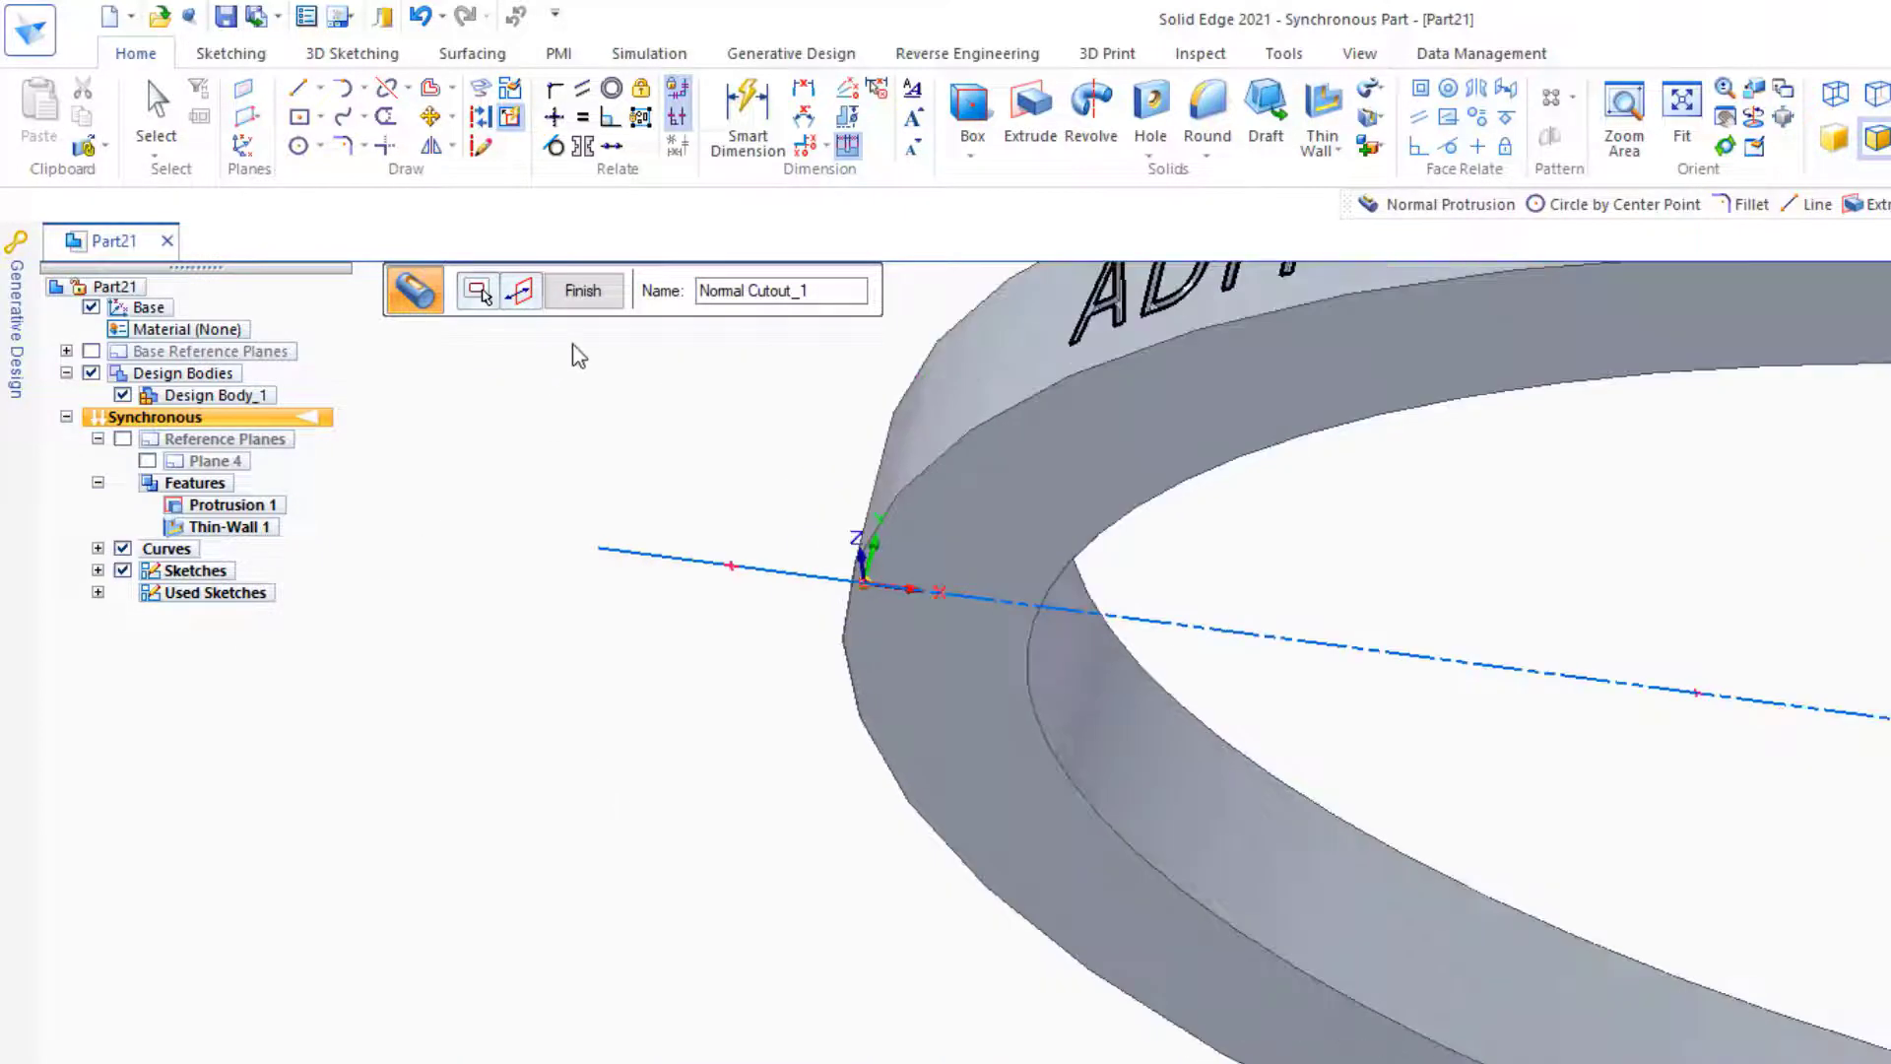
{"action": "left_click", "coordinate": [574, 290]}
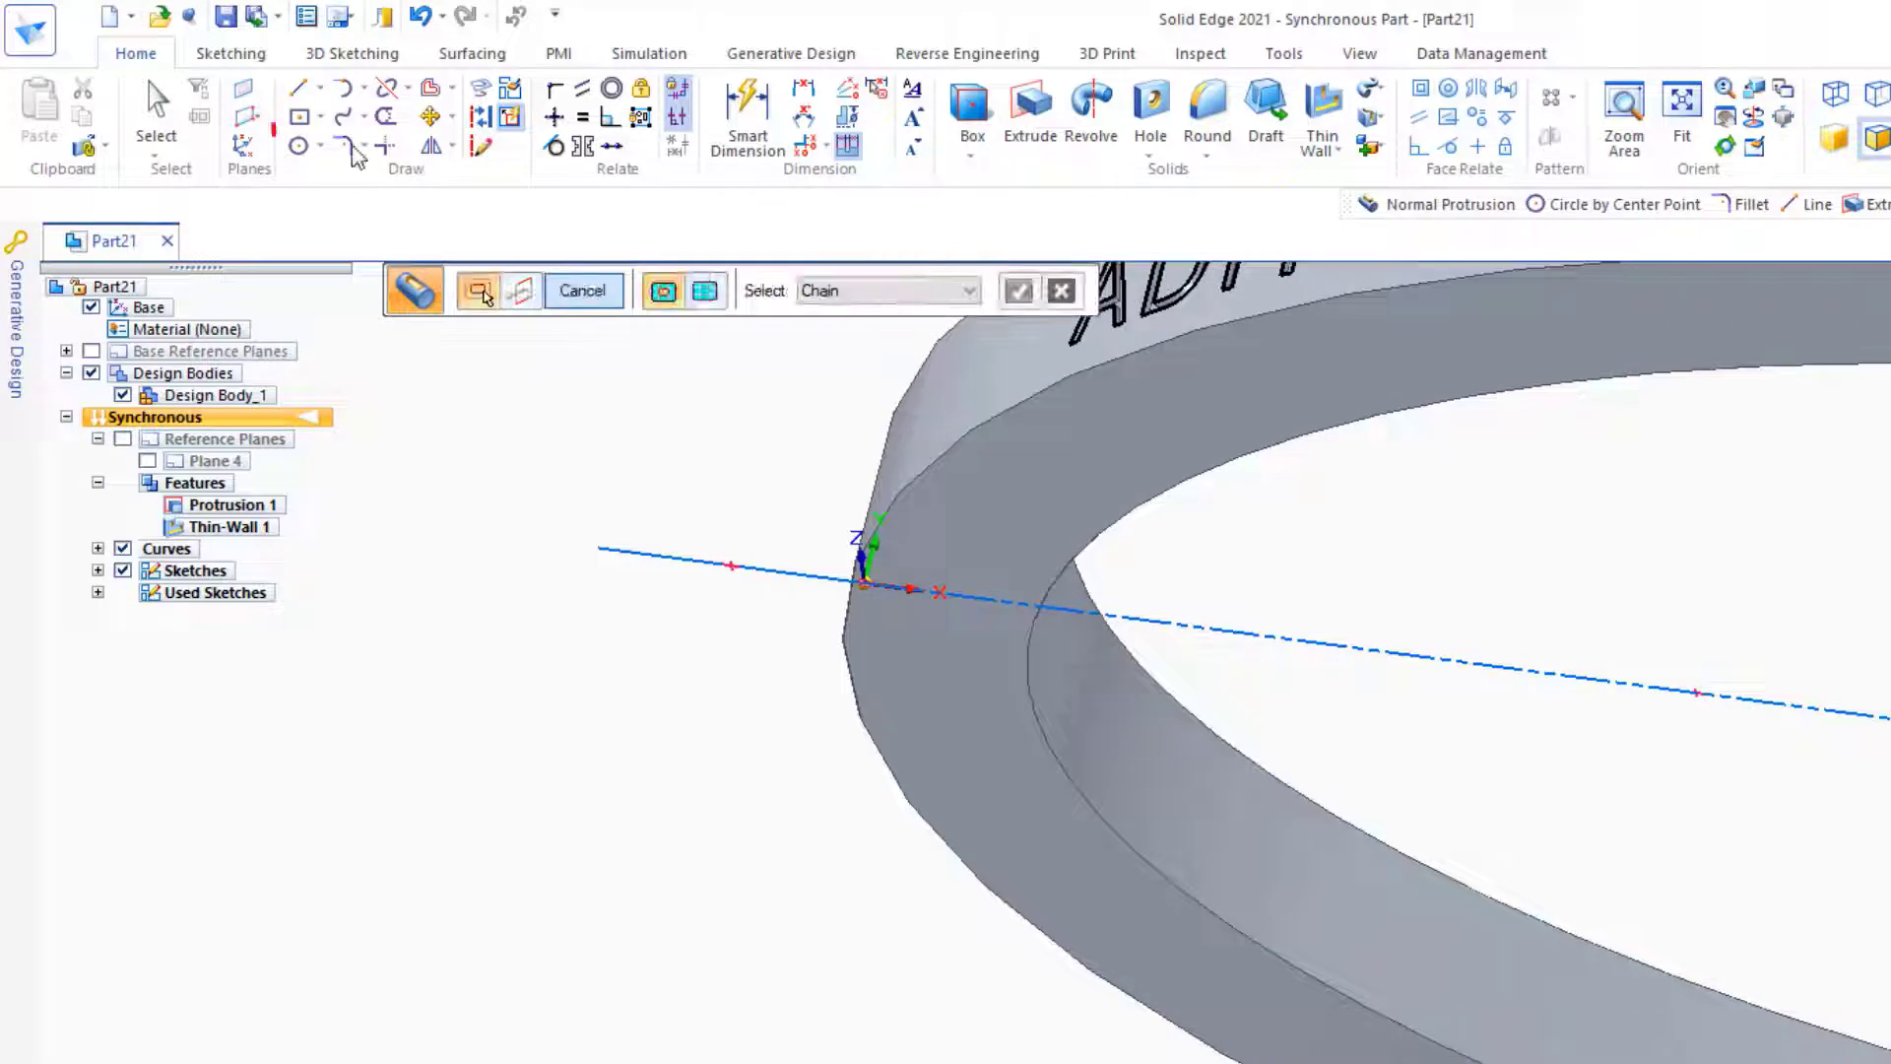
- Sketch a 5 mm diameter circle on the locked XY plane, centred at the axis line's end
{"action": "left_click", "coordinate": [300, 148]}
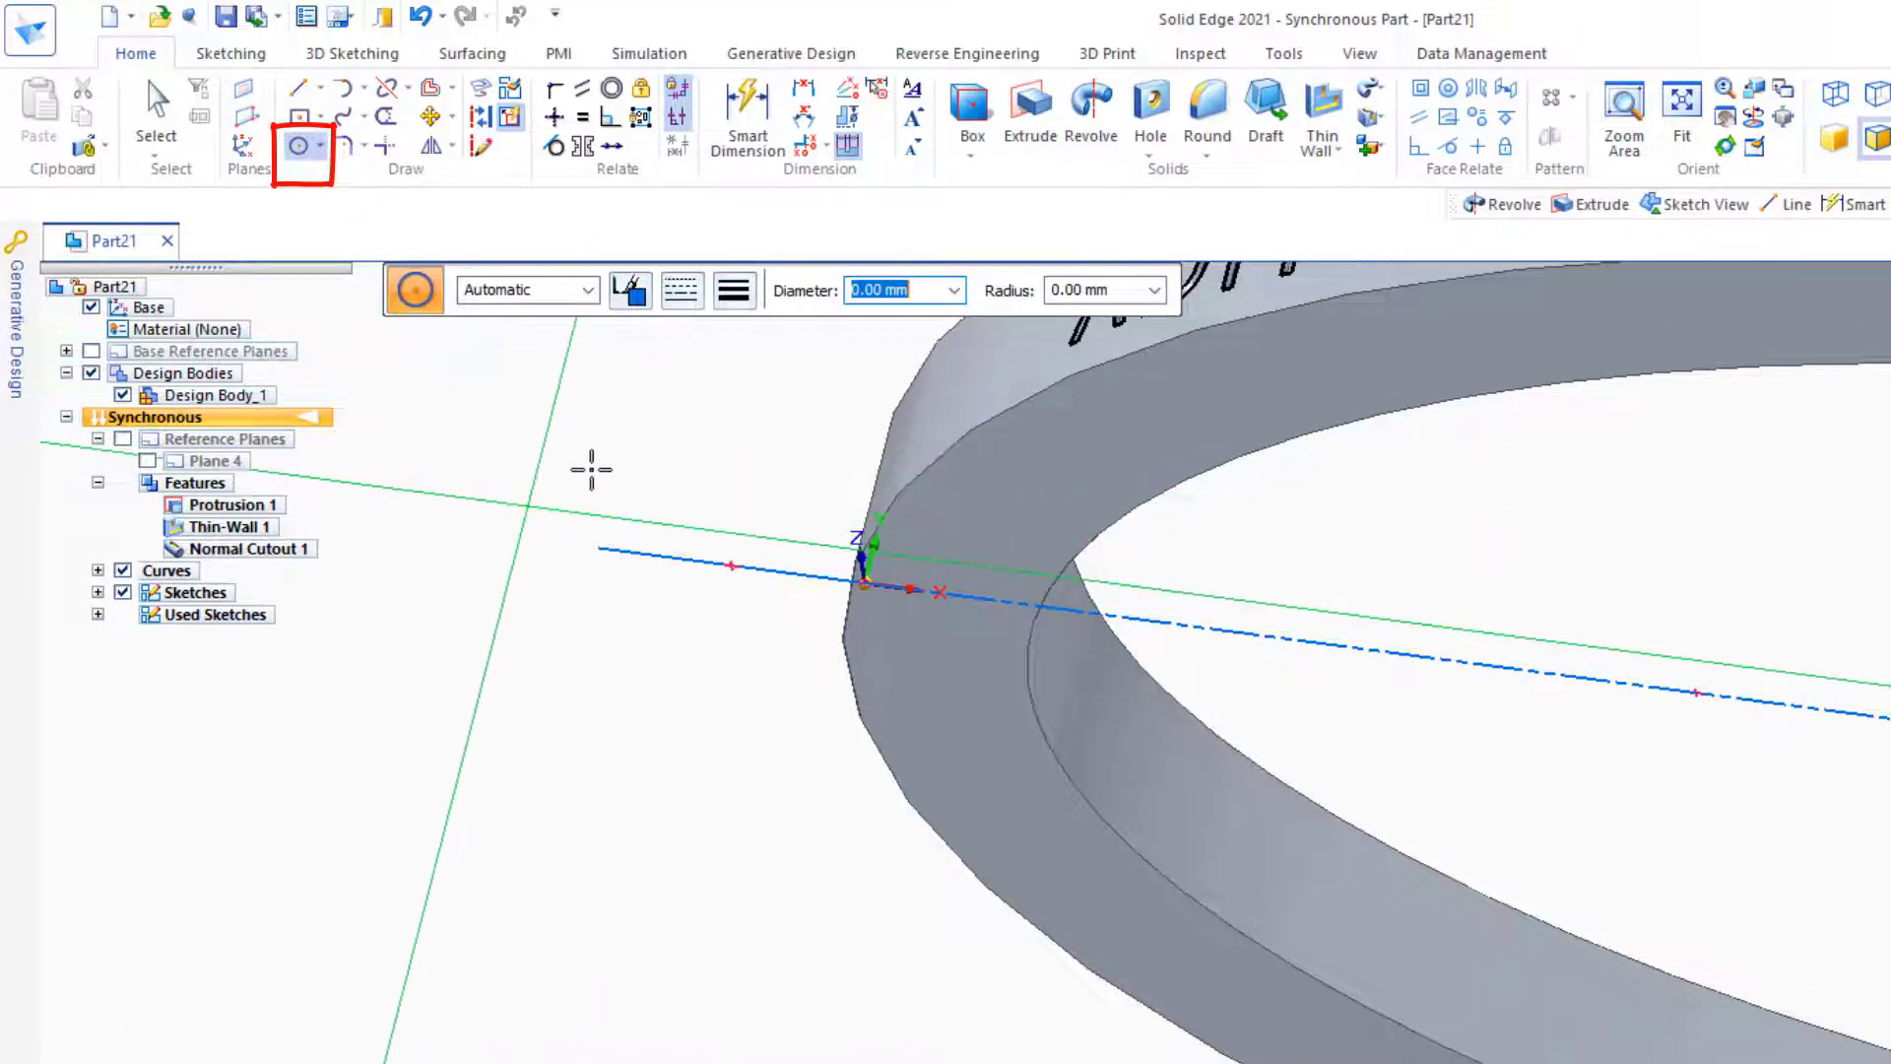
{"action": "middle_click_drag", "start_coordinate": [622, 460], "coordinate": [627, 567]}
{"action": "scroll", "coordinate": [794, 1038], "scroll_direction": "down", "scroll_amount": 5}
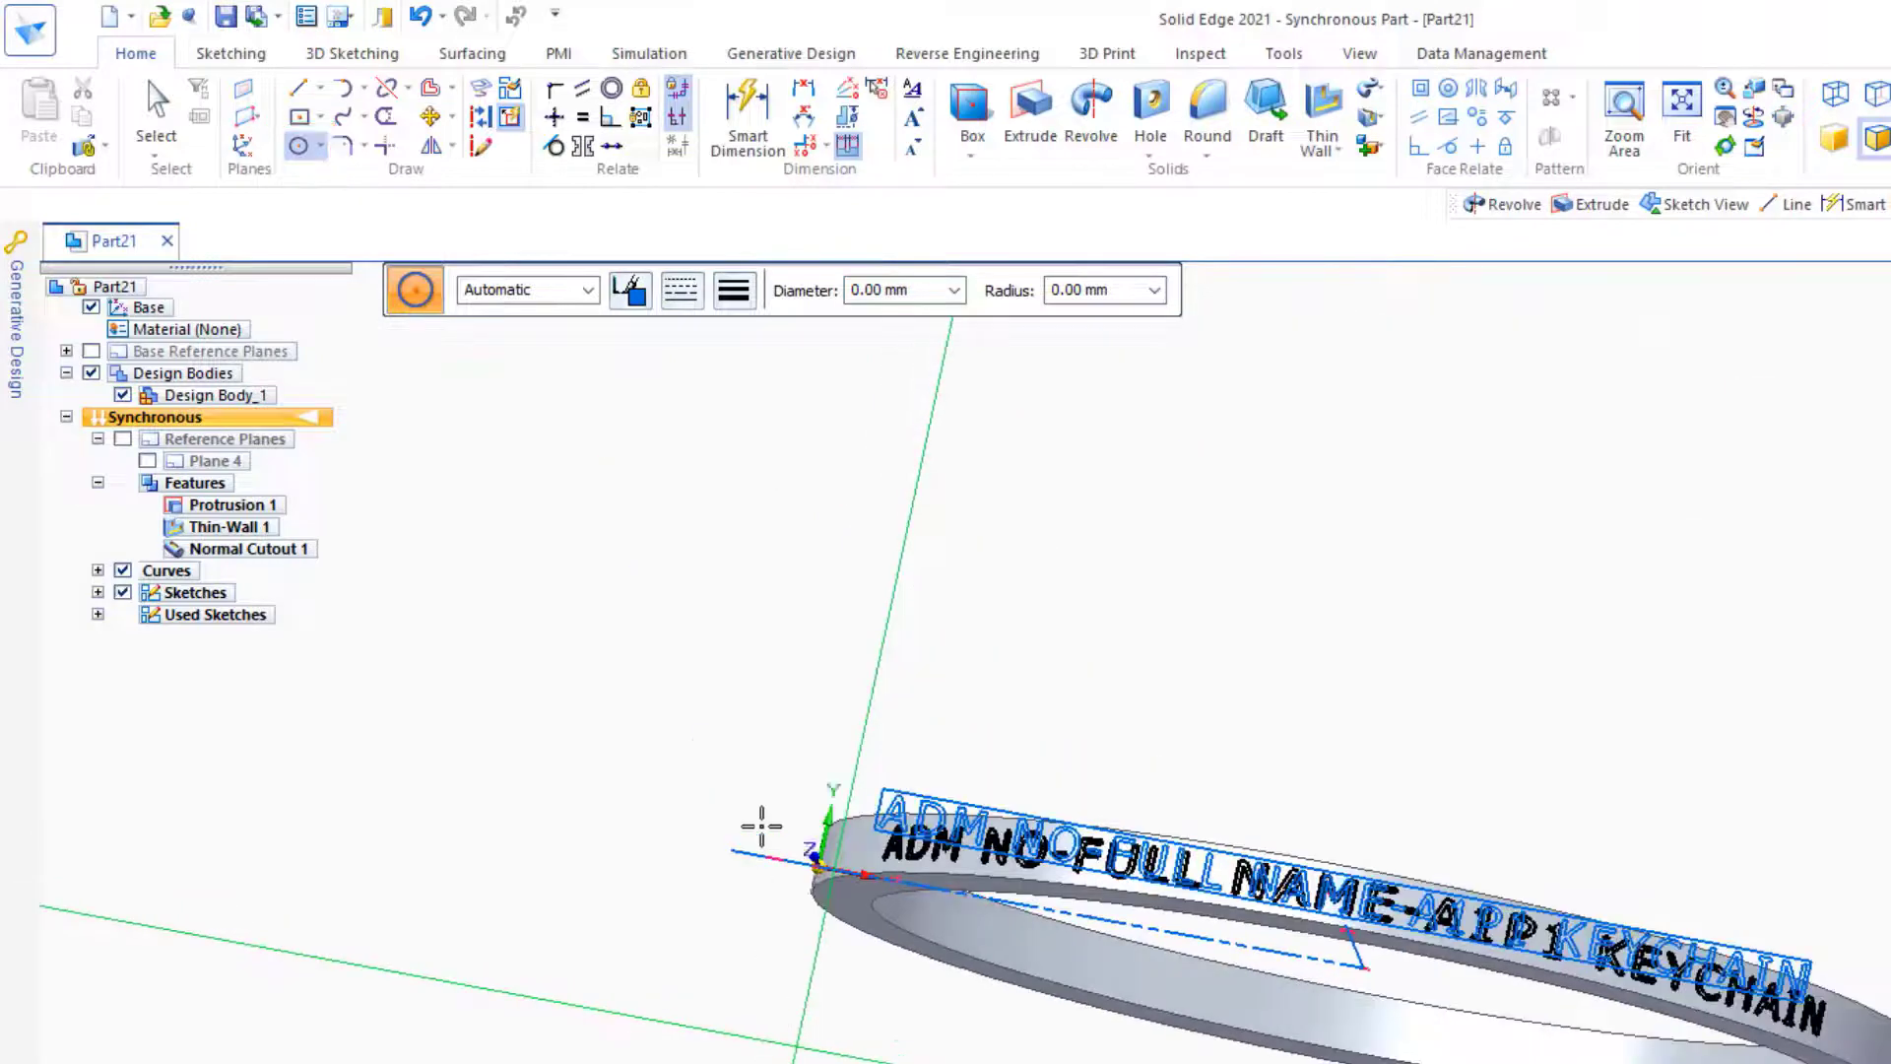
{"action": "middle_click_drag", "start_coordinate": [760, 828], "coordinate": [703, 921]}
{"action": "mouse_move", "coordinate": [872, 774]}
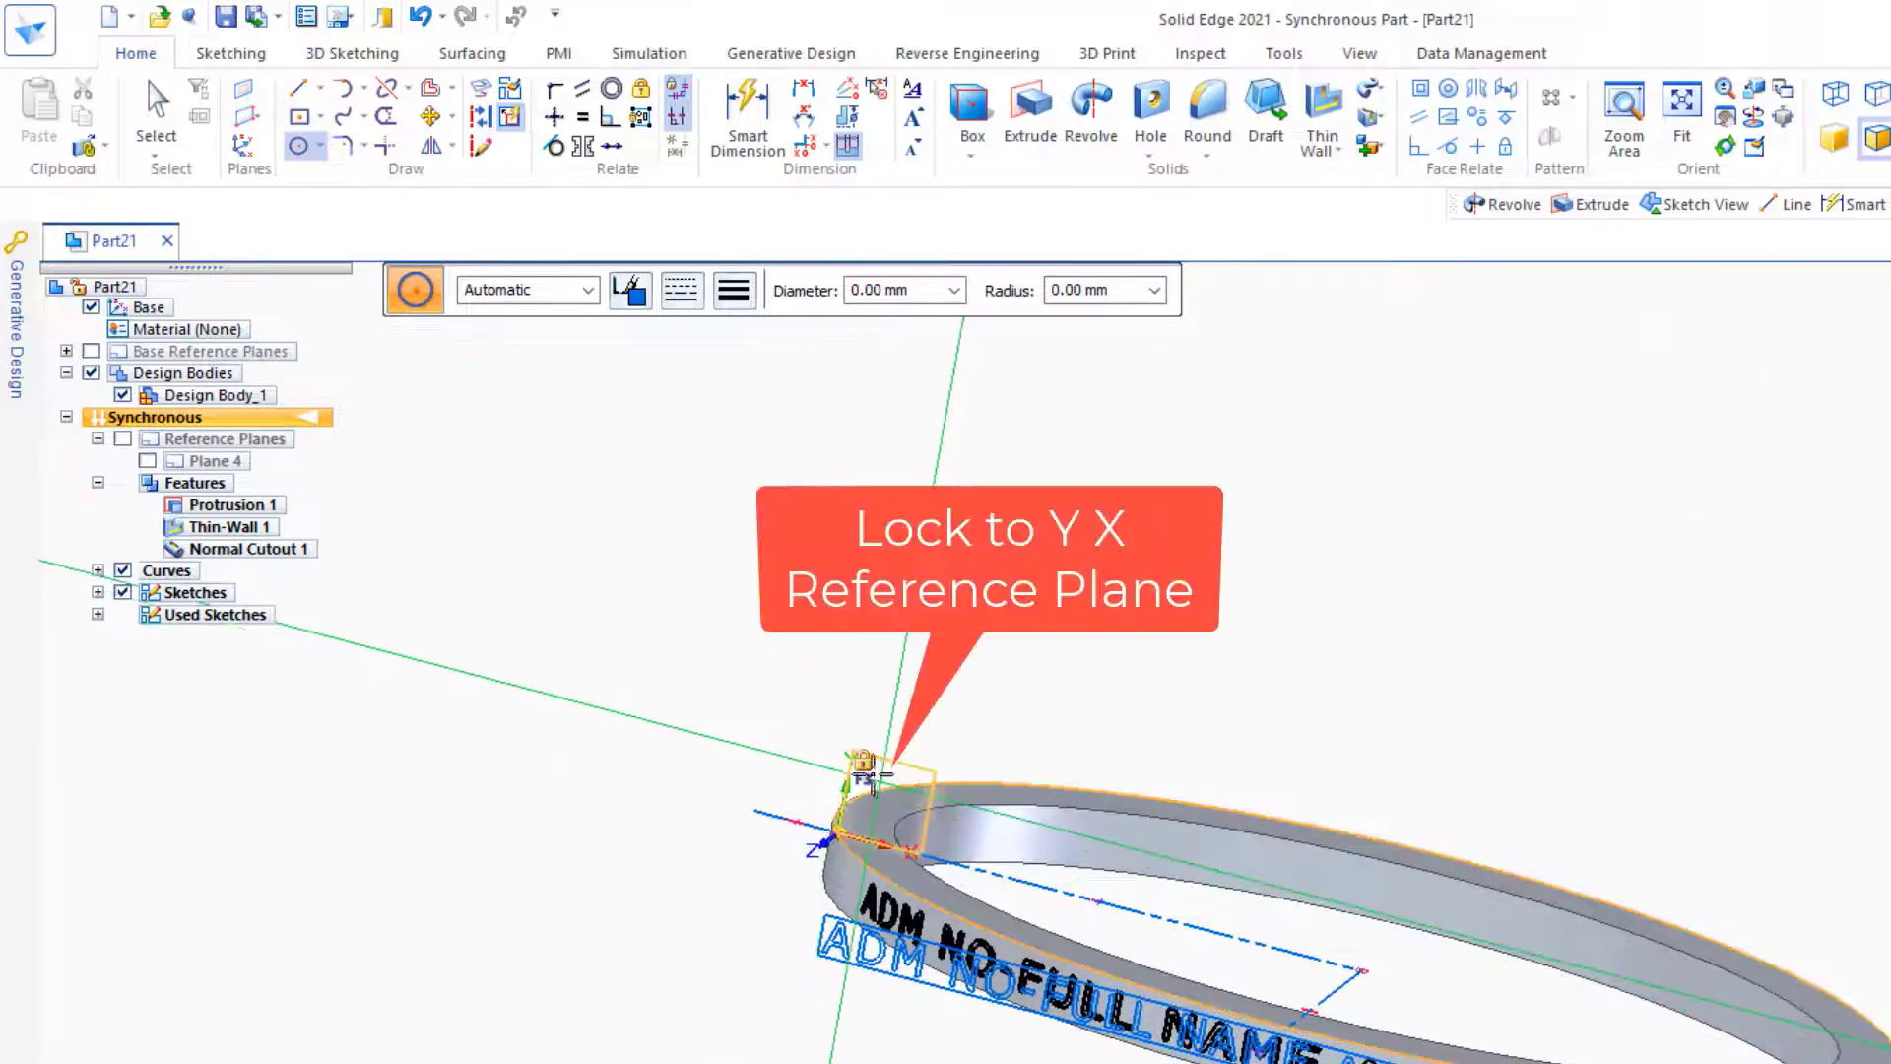
{"action": "left_click", "coordinate": [865, 768]}
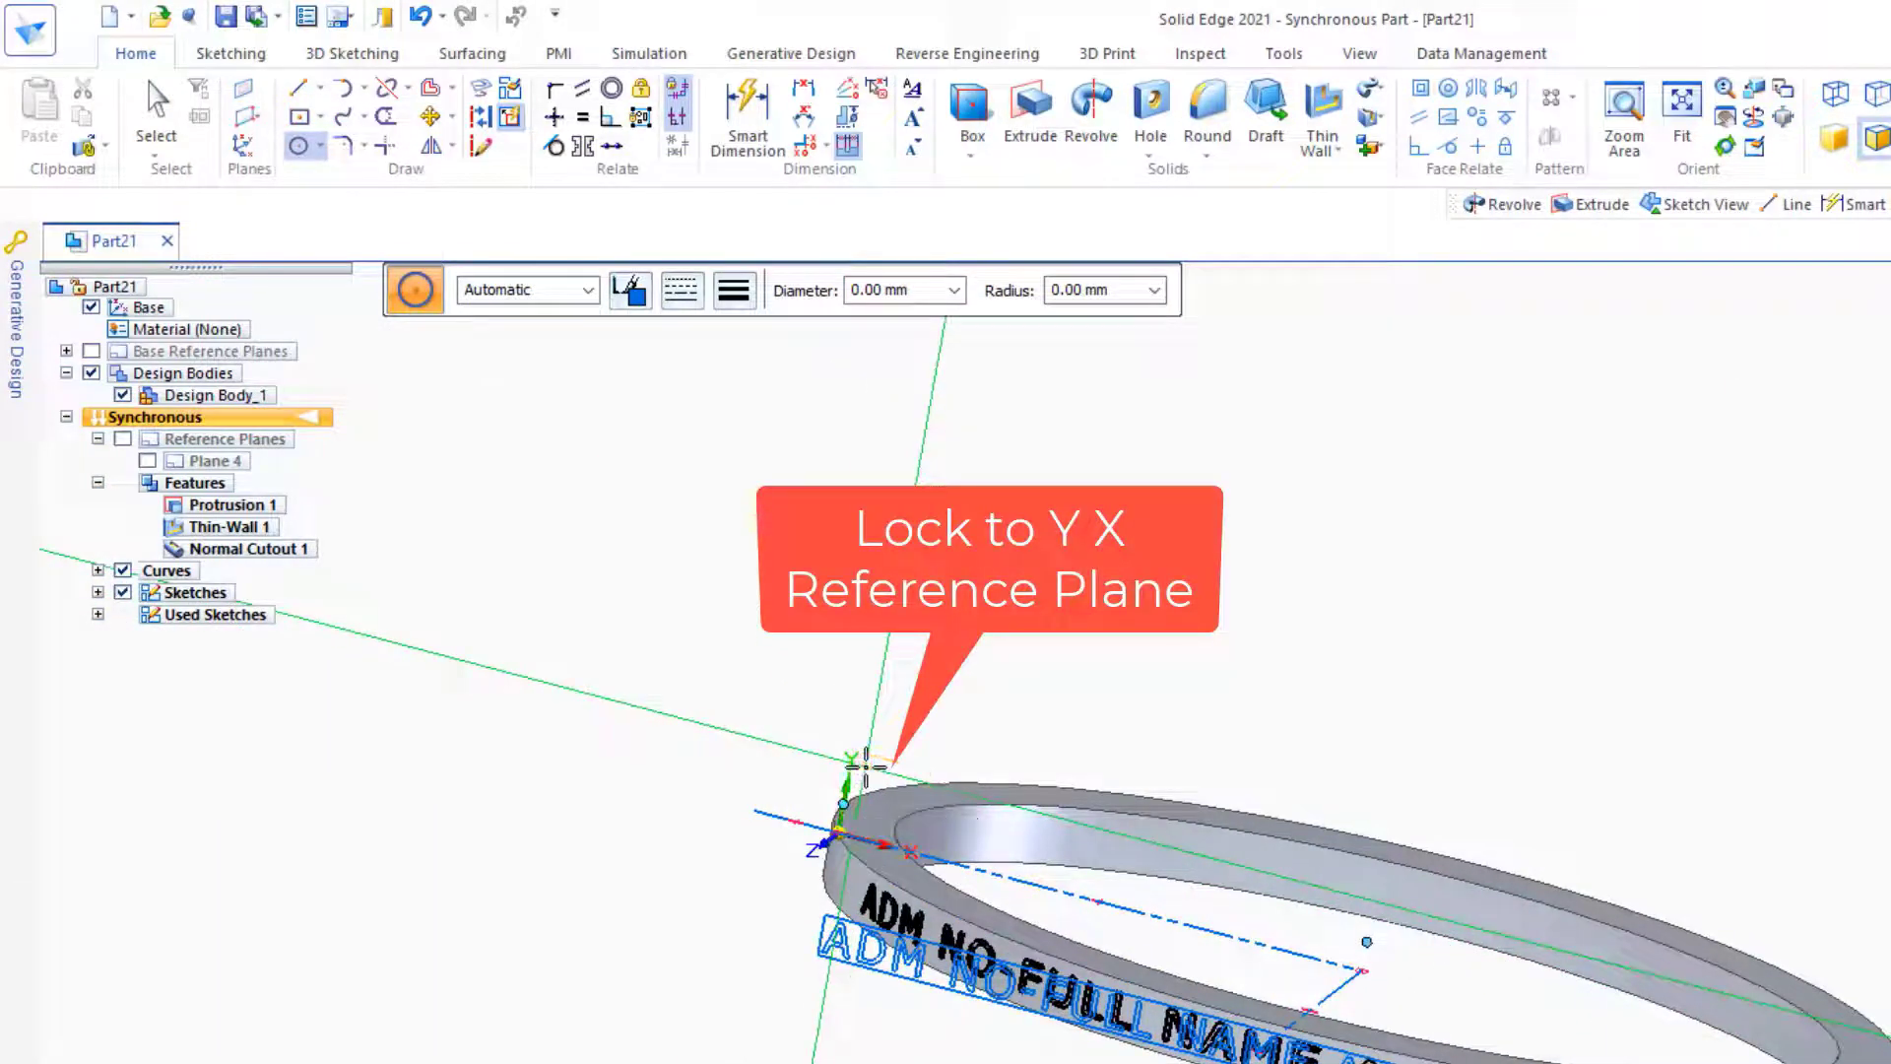
{"action": "scroll", "coordinate": [857, 788], "scroll_direction": "up", "scroll_amount": 8}
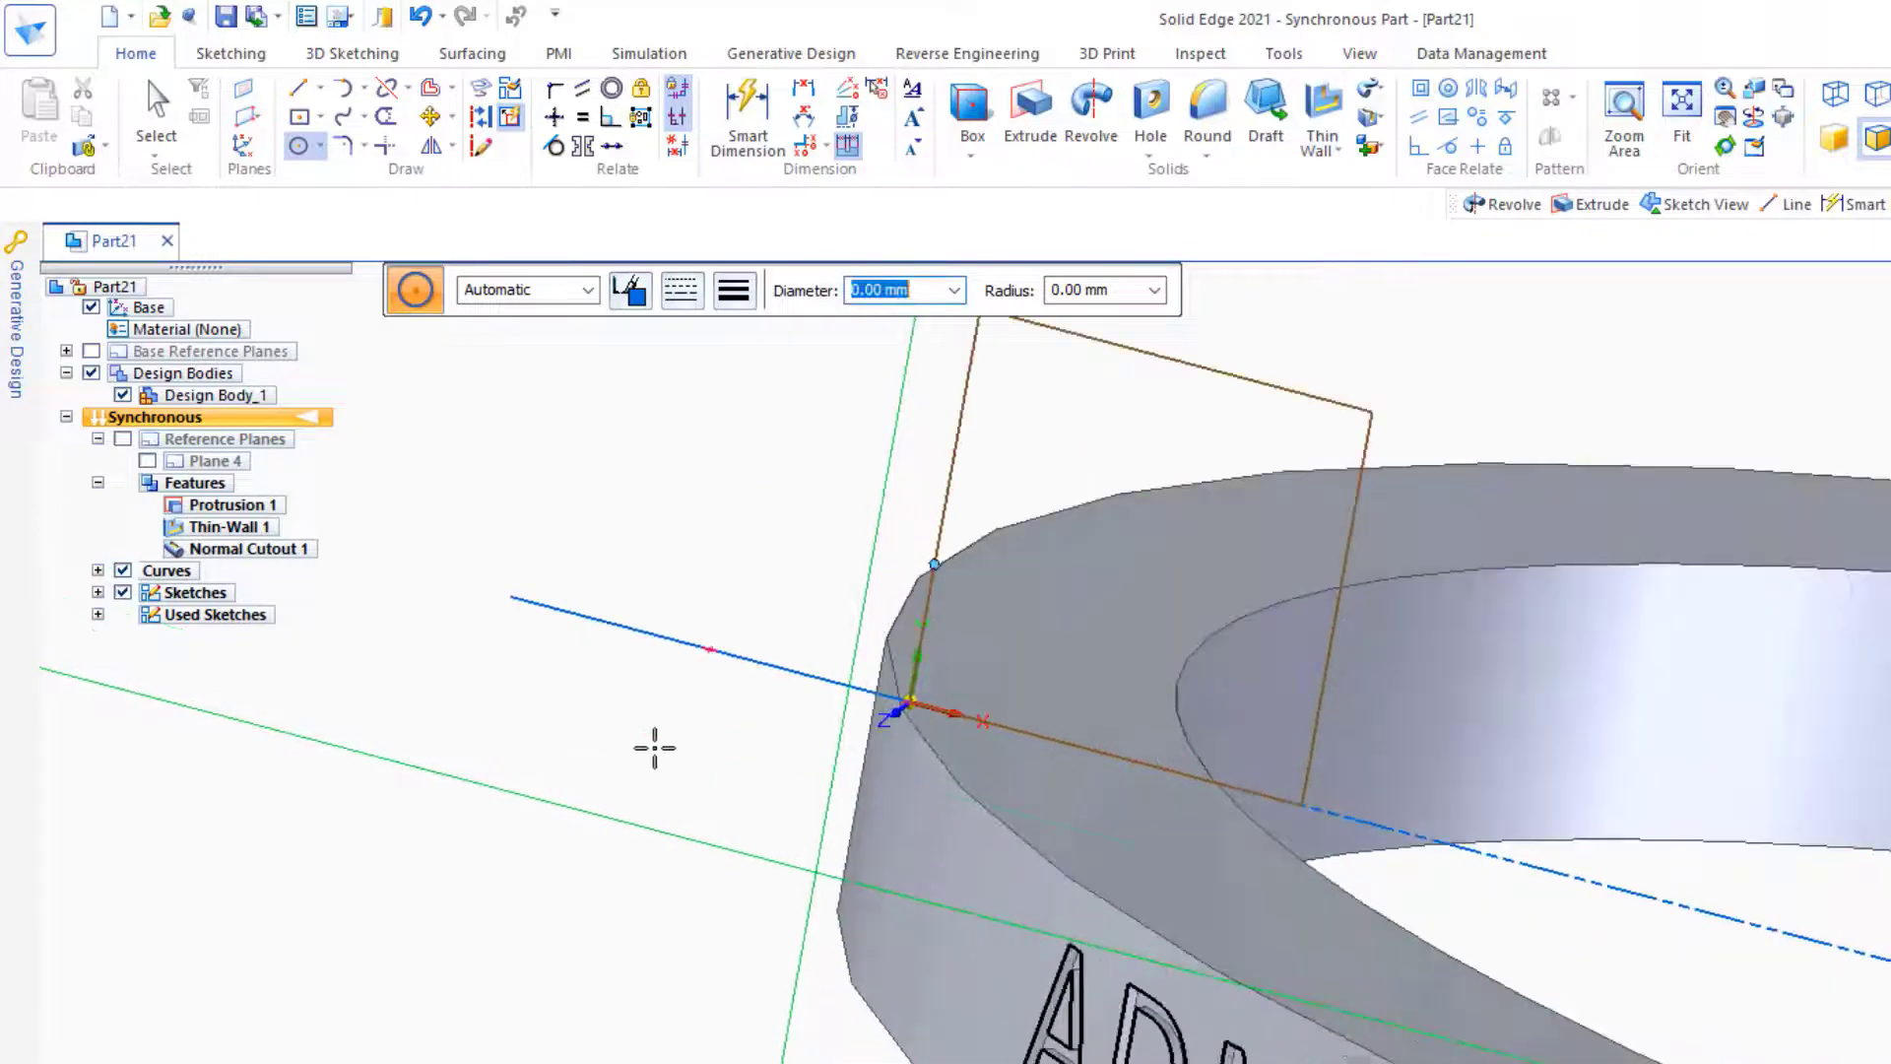
{"action": "left_click", "coordinate": [509, 597]}
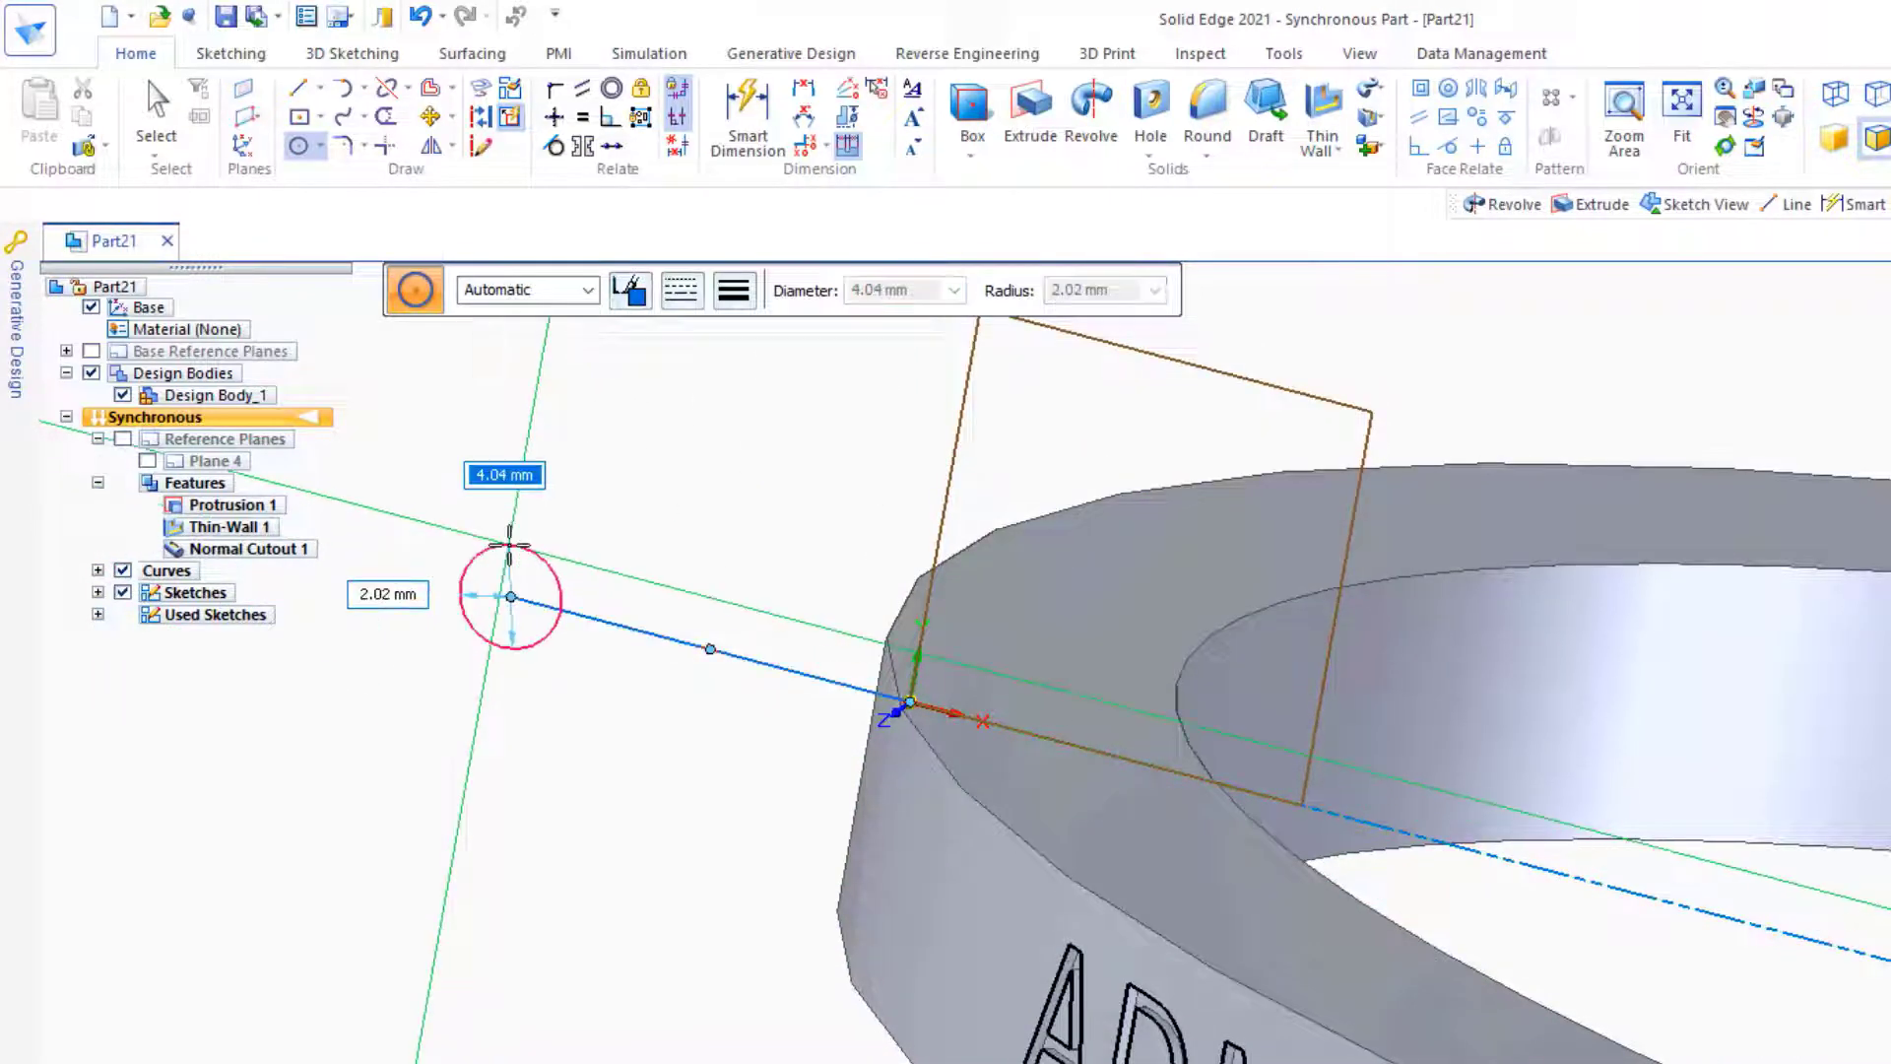
{"action": "type", "text": "5"}
{"action": "key", "text": "Return"}
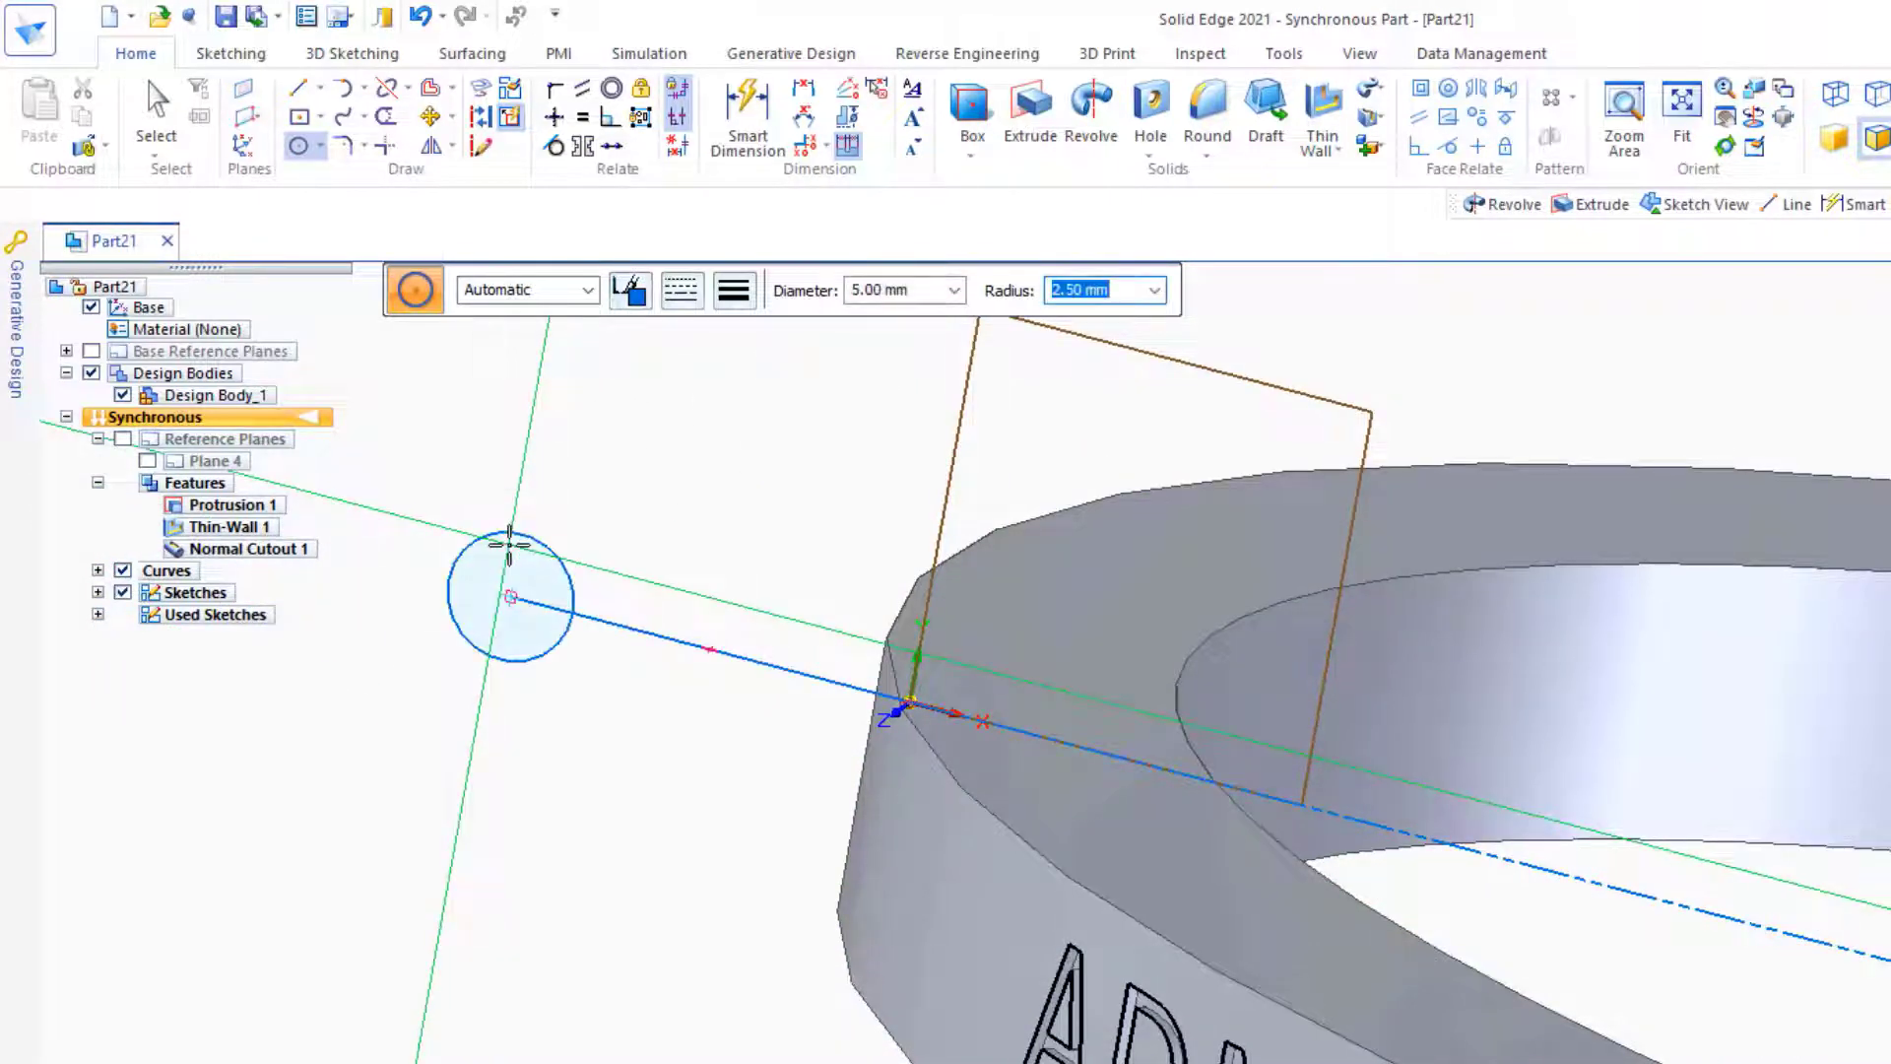
{"action": "left_click", "coordinate": [1090, 108]}
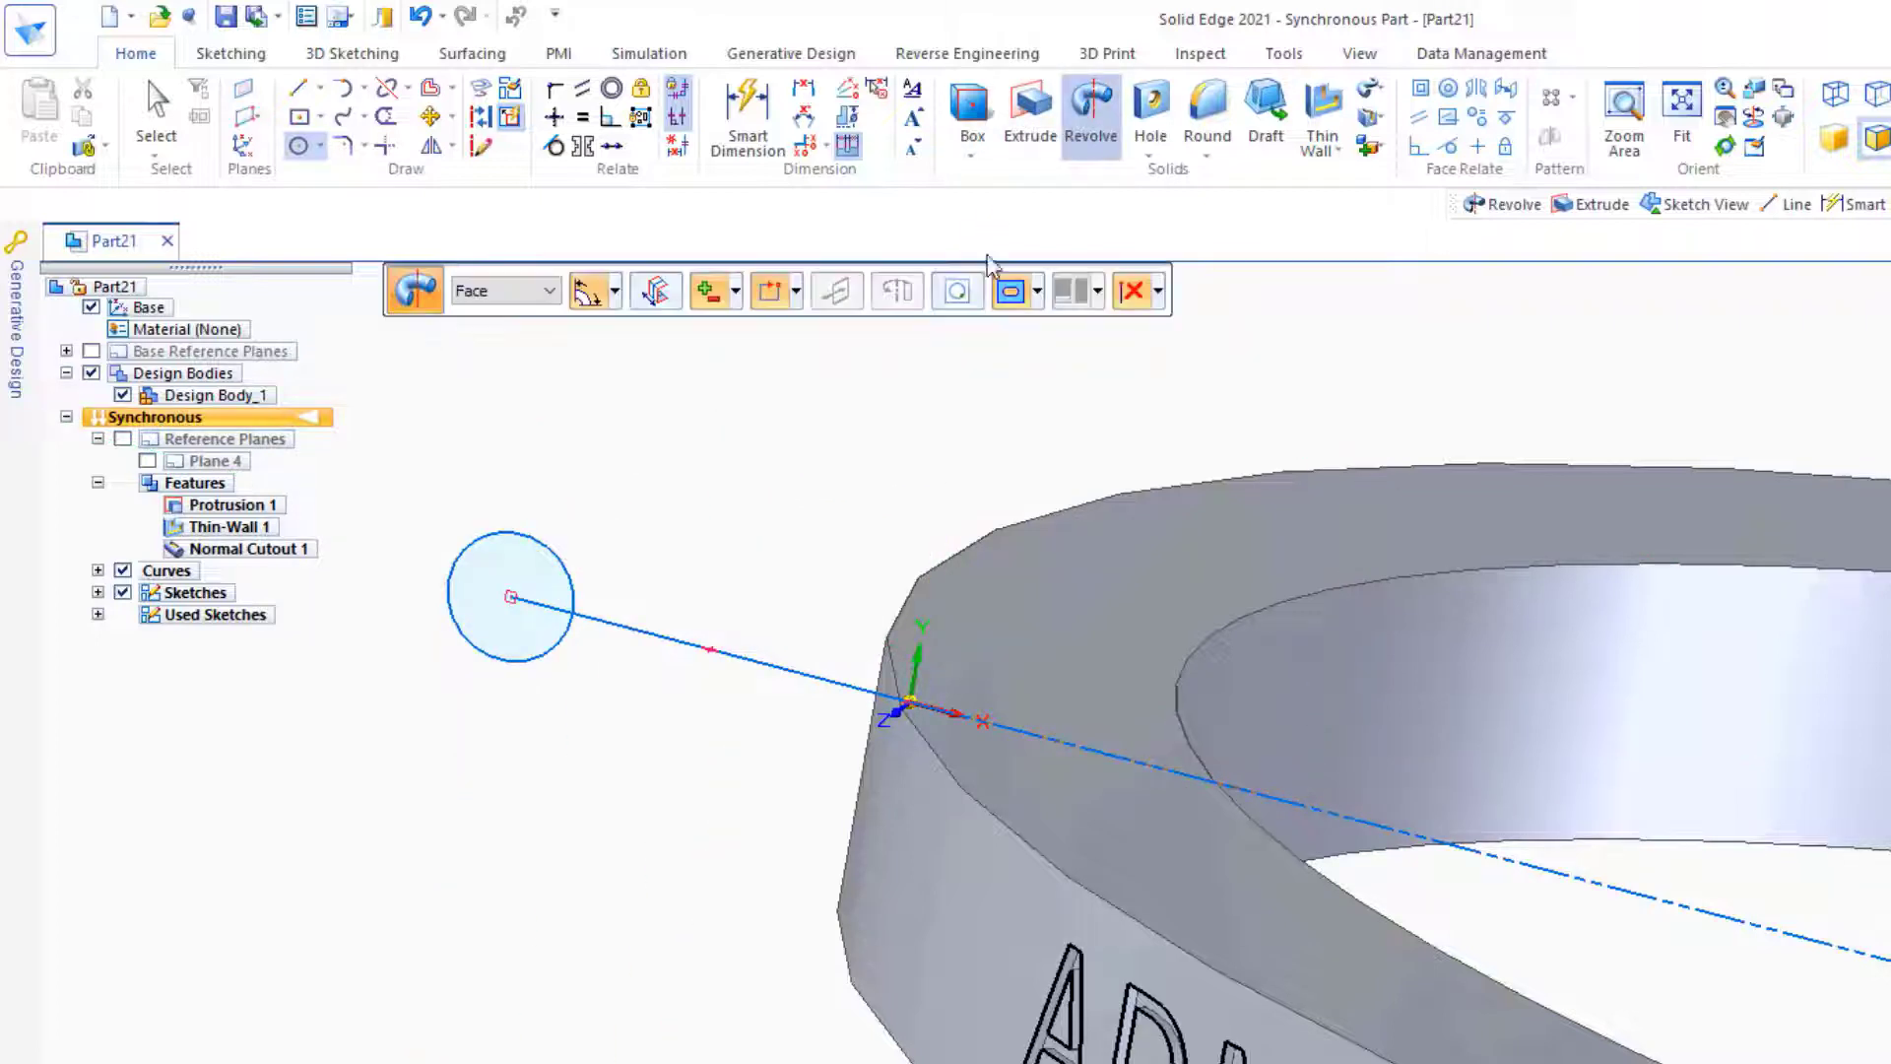
- Revolve the 5 mm circle a full 360° about the axis line to form the loop
{"action": "left_click", "coordinate": [552, 559]}
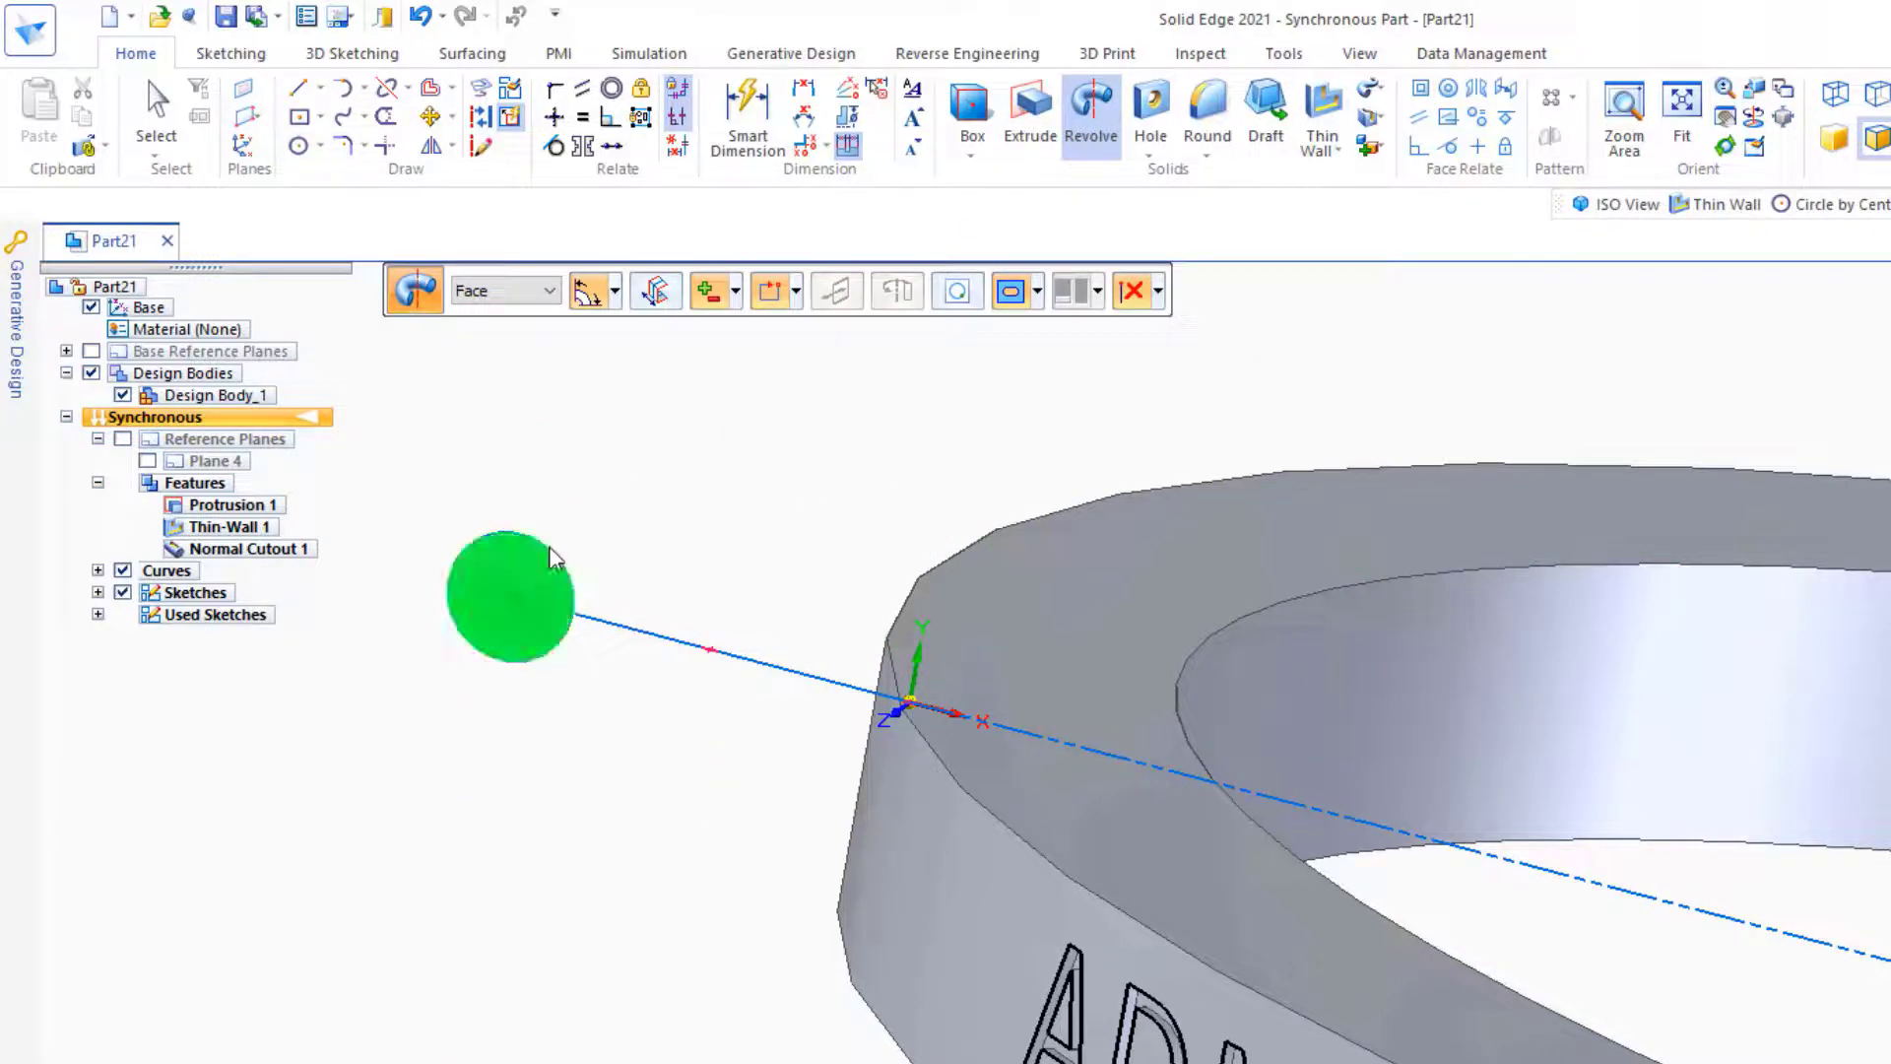
{"action": "left_click", "coordinate": [921, 678]}
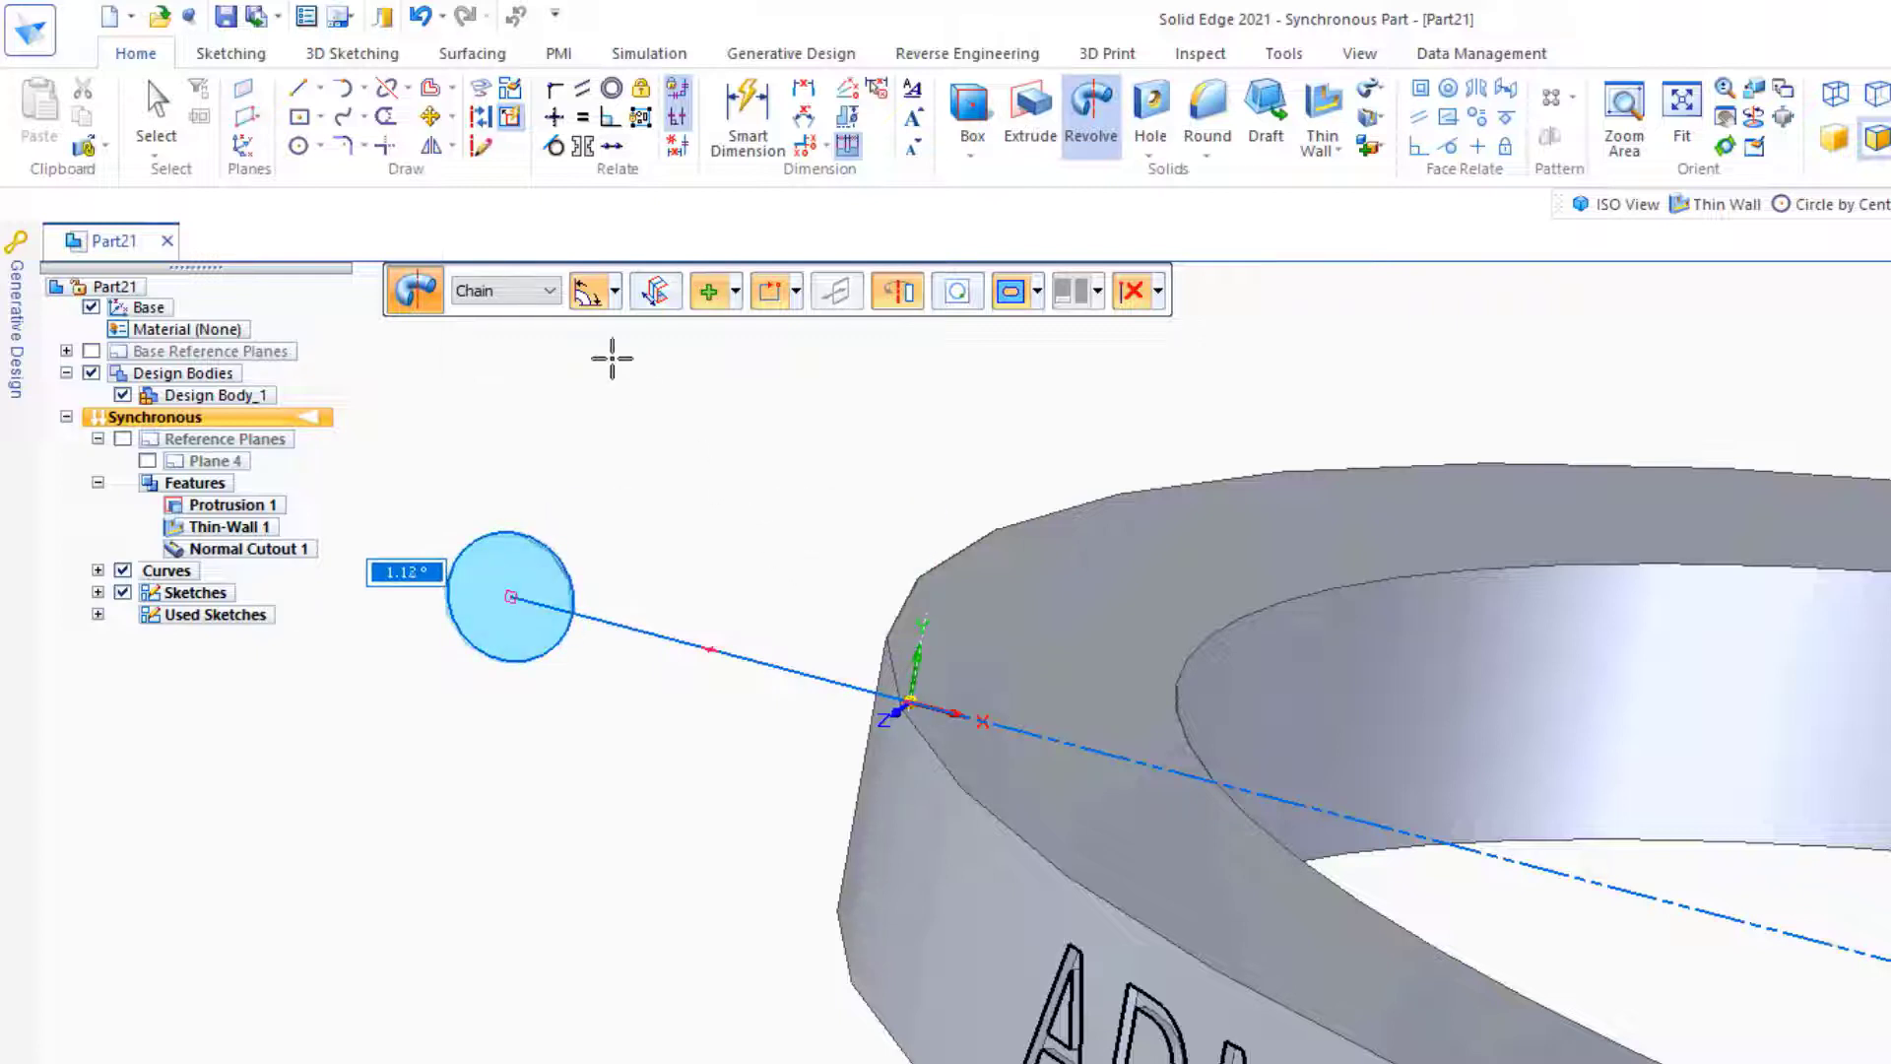
{"action": "left_click", "coordinate": [617, 296]}
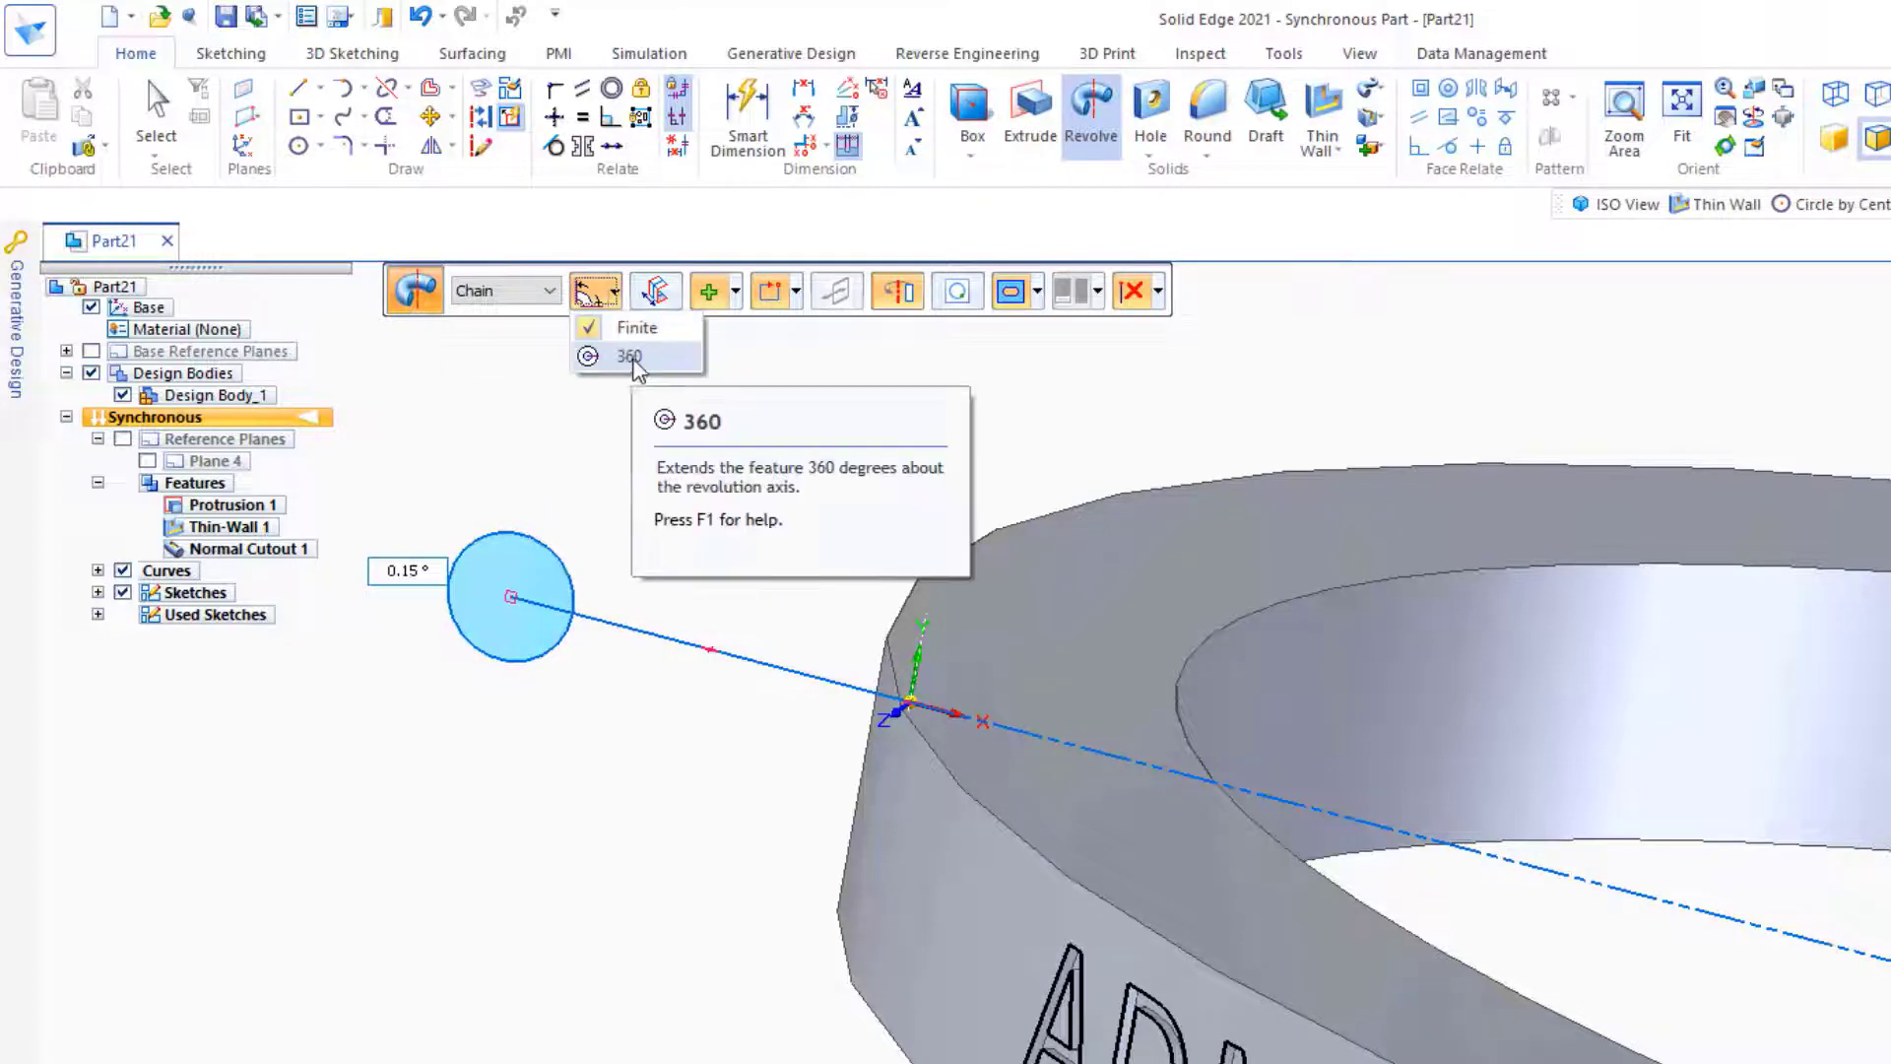
{"action": "left_click", "coordinate": [673, 358]}
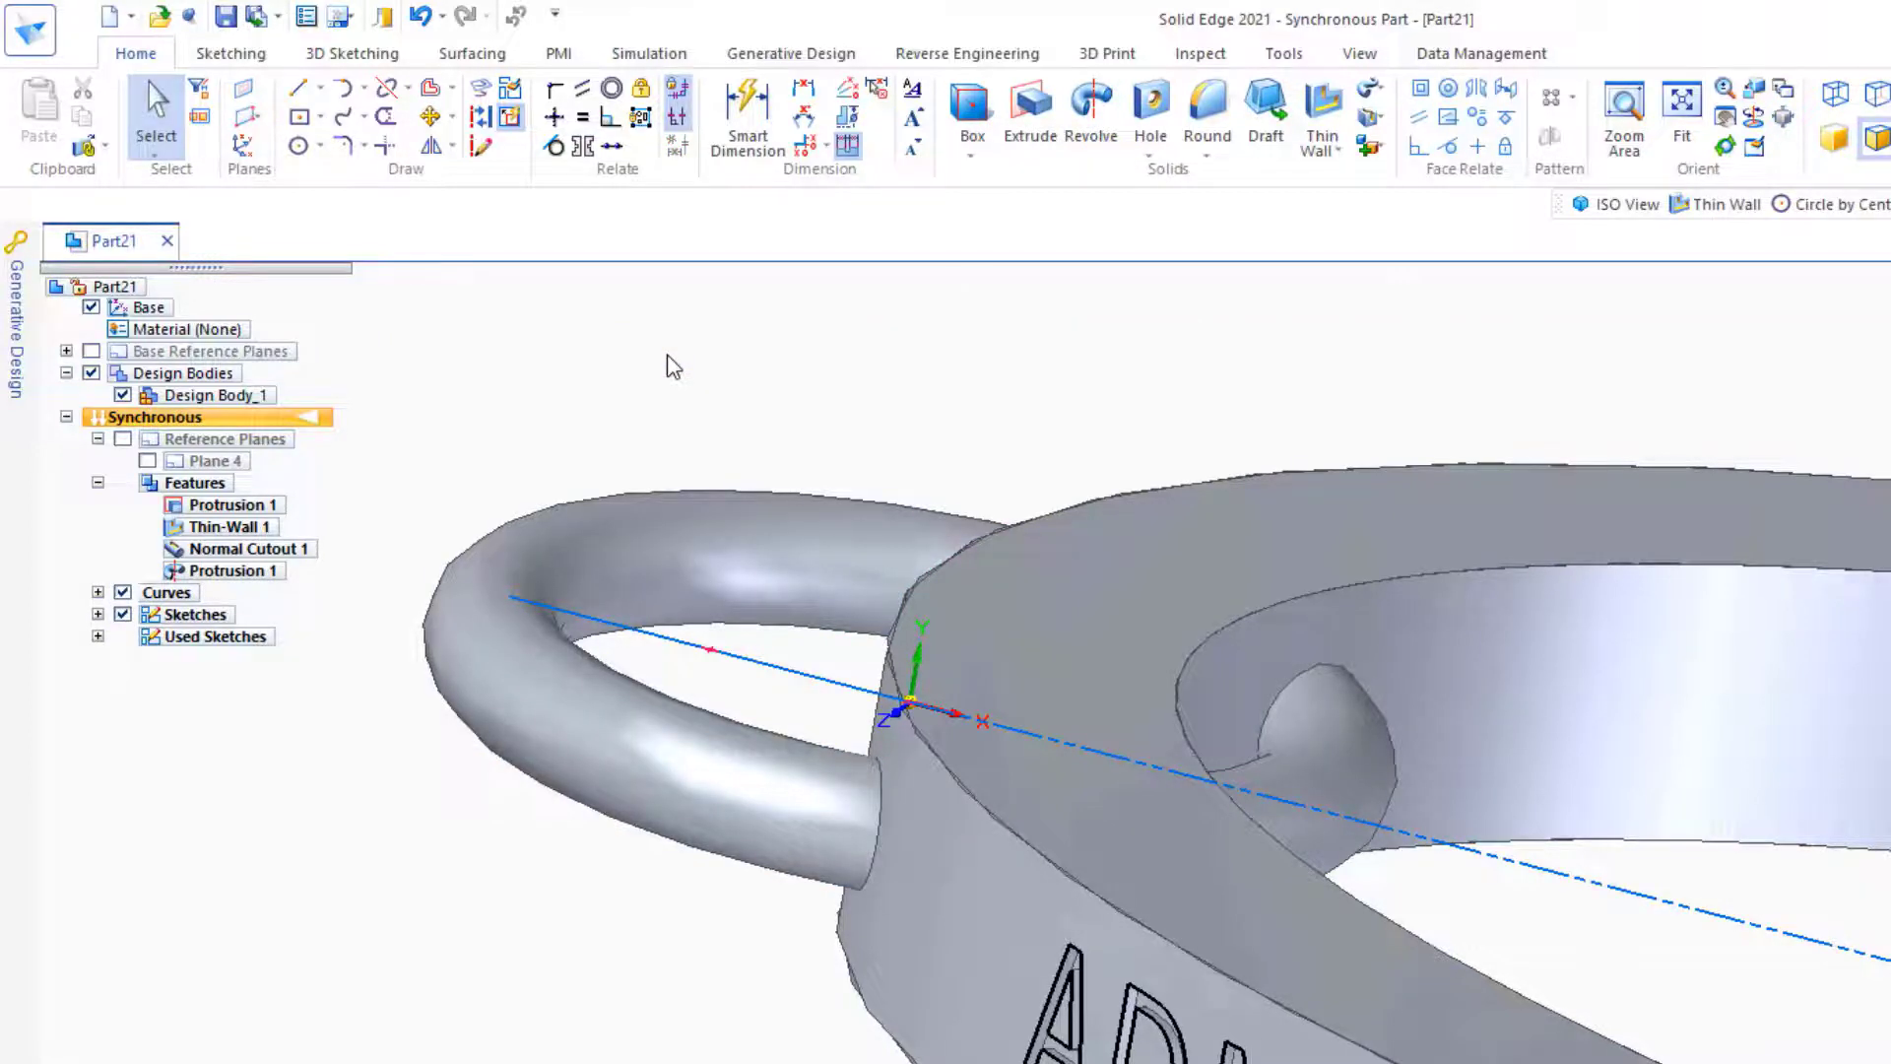
{"action": "key", "text": "ctrl+i"}
- Hide the curves and sketches in the model view
{"action": "scroll", "coordinate": [1071, 620], "scroll_direction": "up", "scroll_amount": 2}
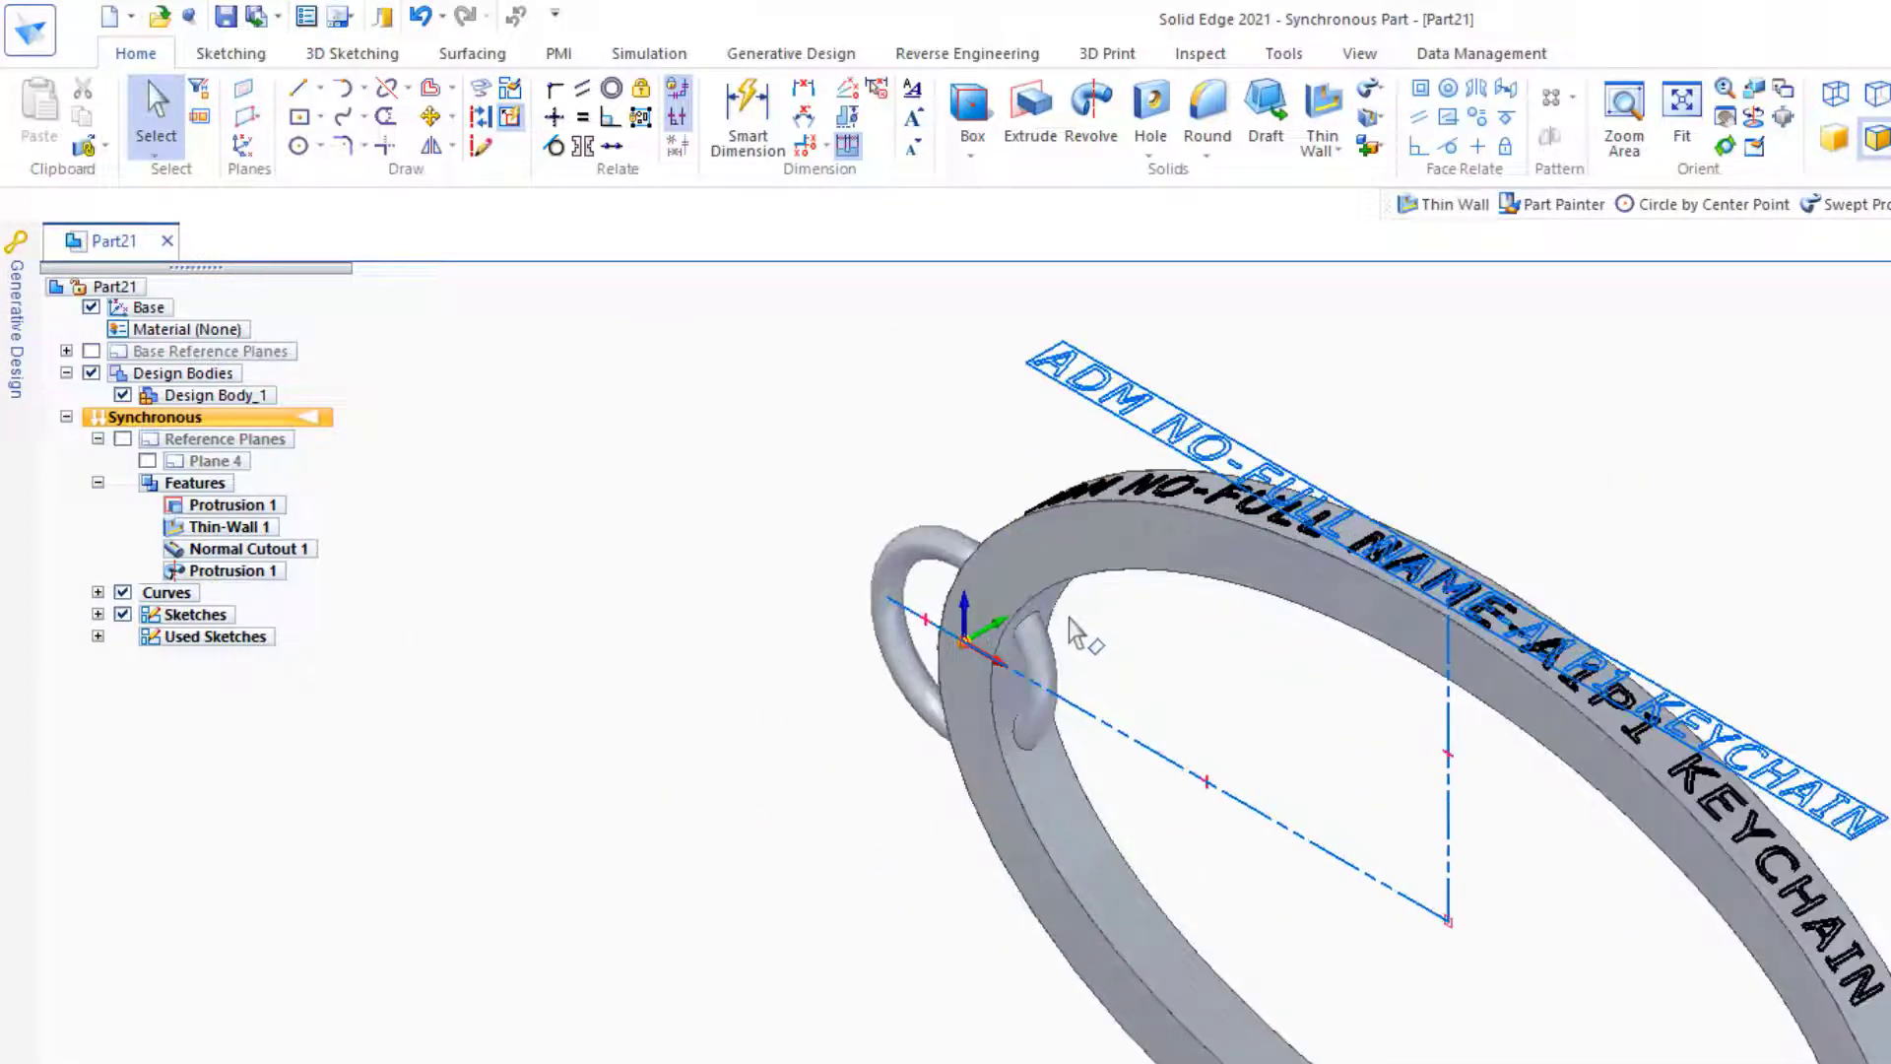
{"action": "scroll", "coordinate": [1071, 620], "scroll_direction": "up", "scroll_amount": 2}
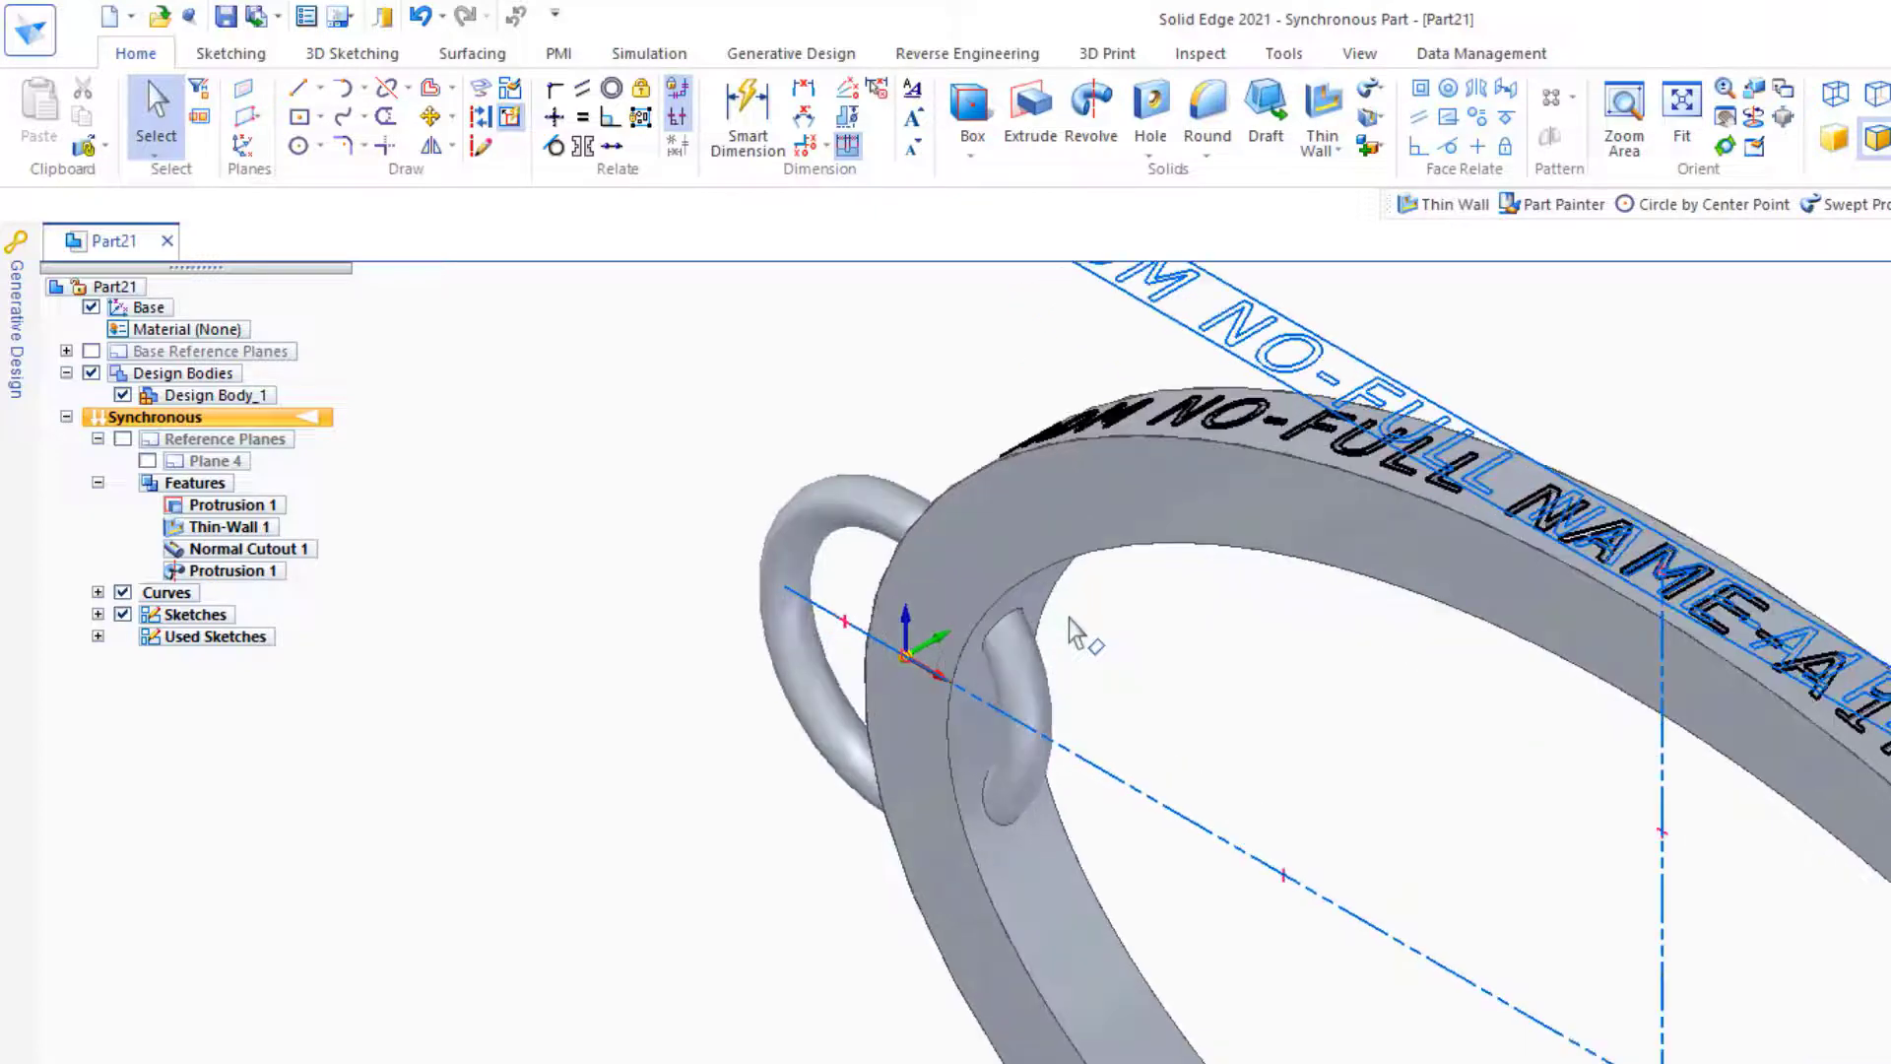
{"action": "left_click", "coordinate": [122, 592]}
{"action": "left_click", "coordinate": [122, 614]}
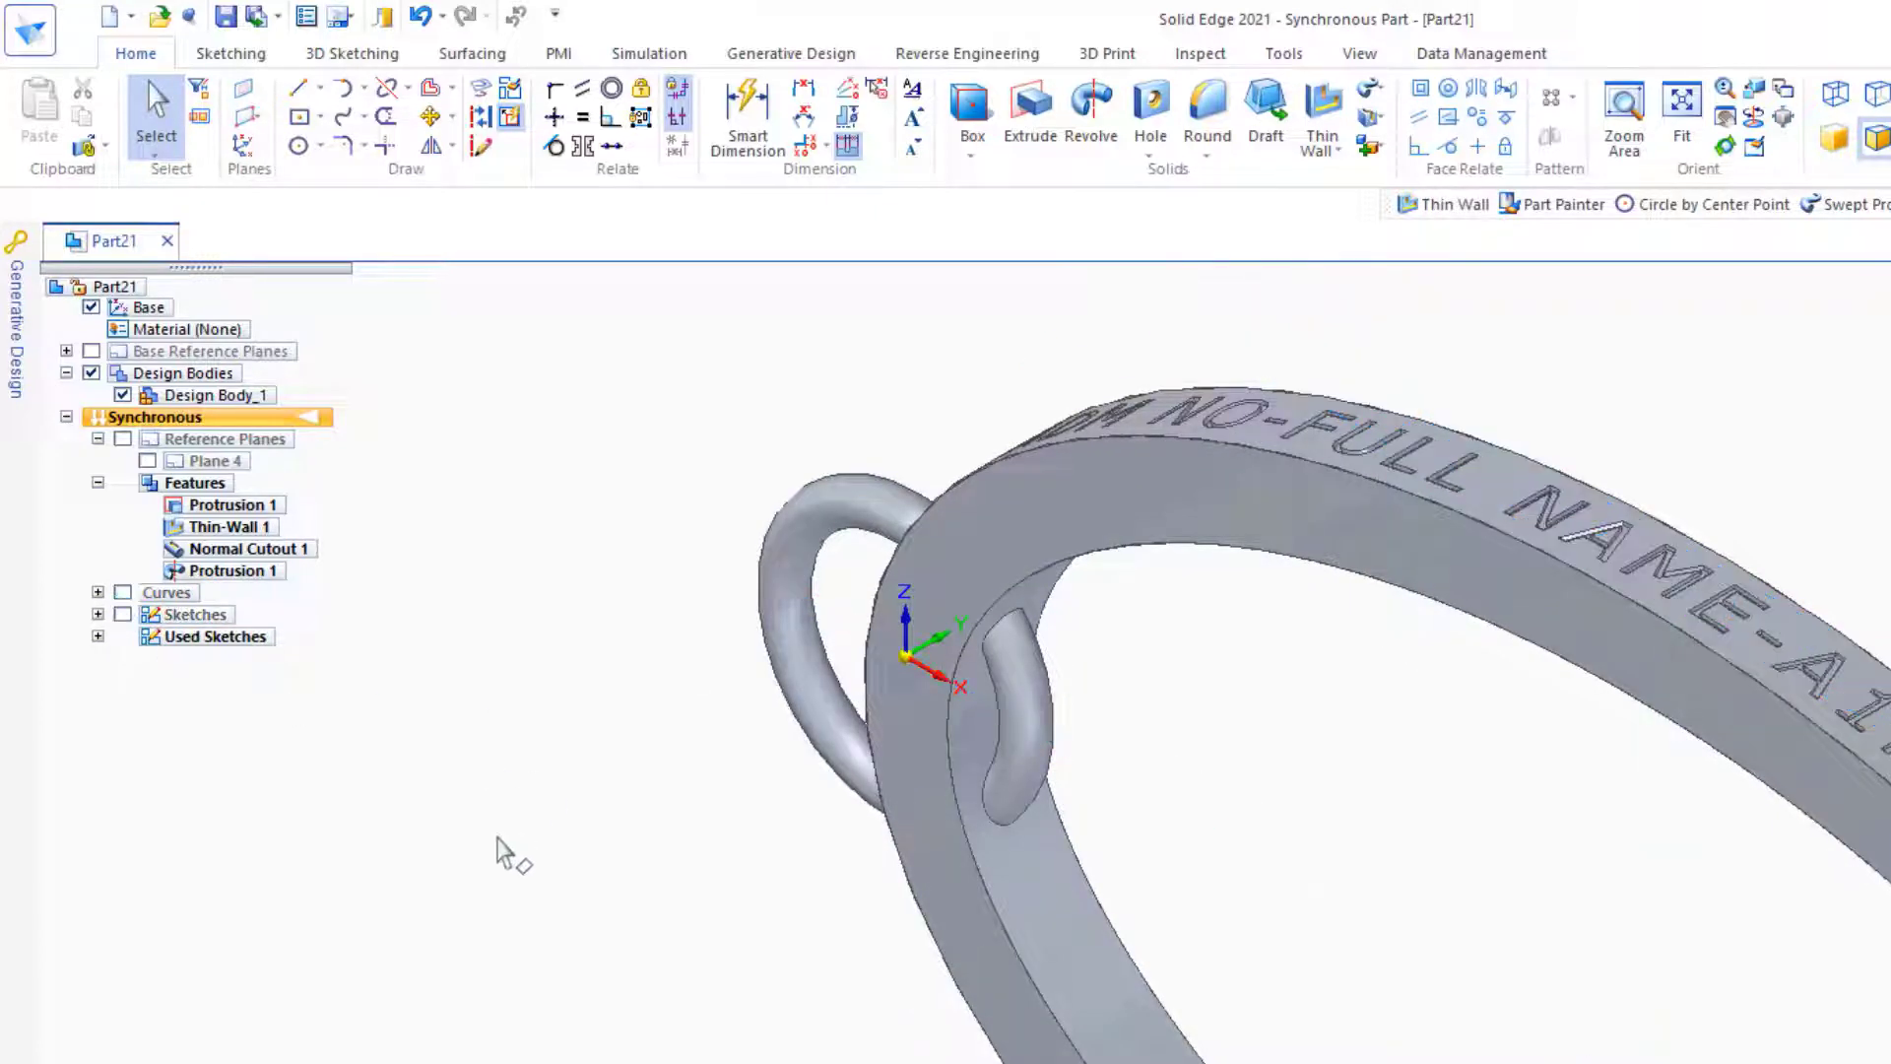
- Delete the loop portion that sits inside the ring
{"action": "middle_click_drag", "start_coordinate": [498, 838], "coordinate": [628, 788]}
{"action": "scroll", "coordinate": [468, 1056], "scroll_direction": "up", "scroll_amount": 3}
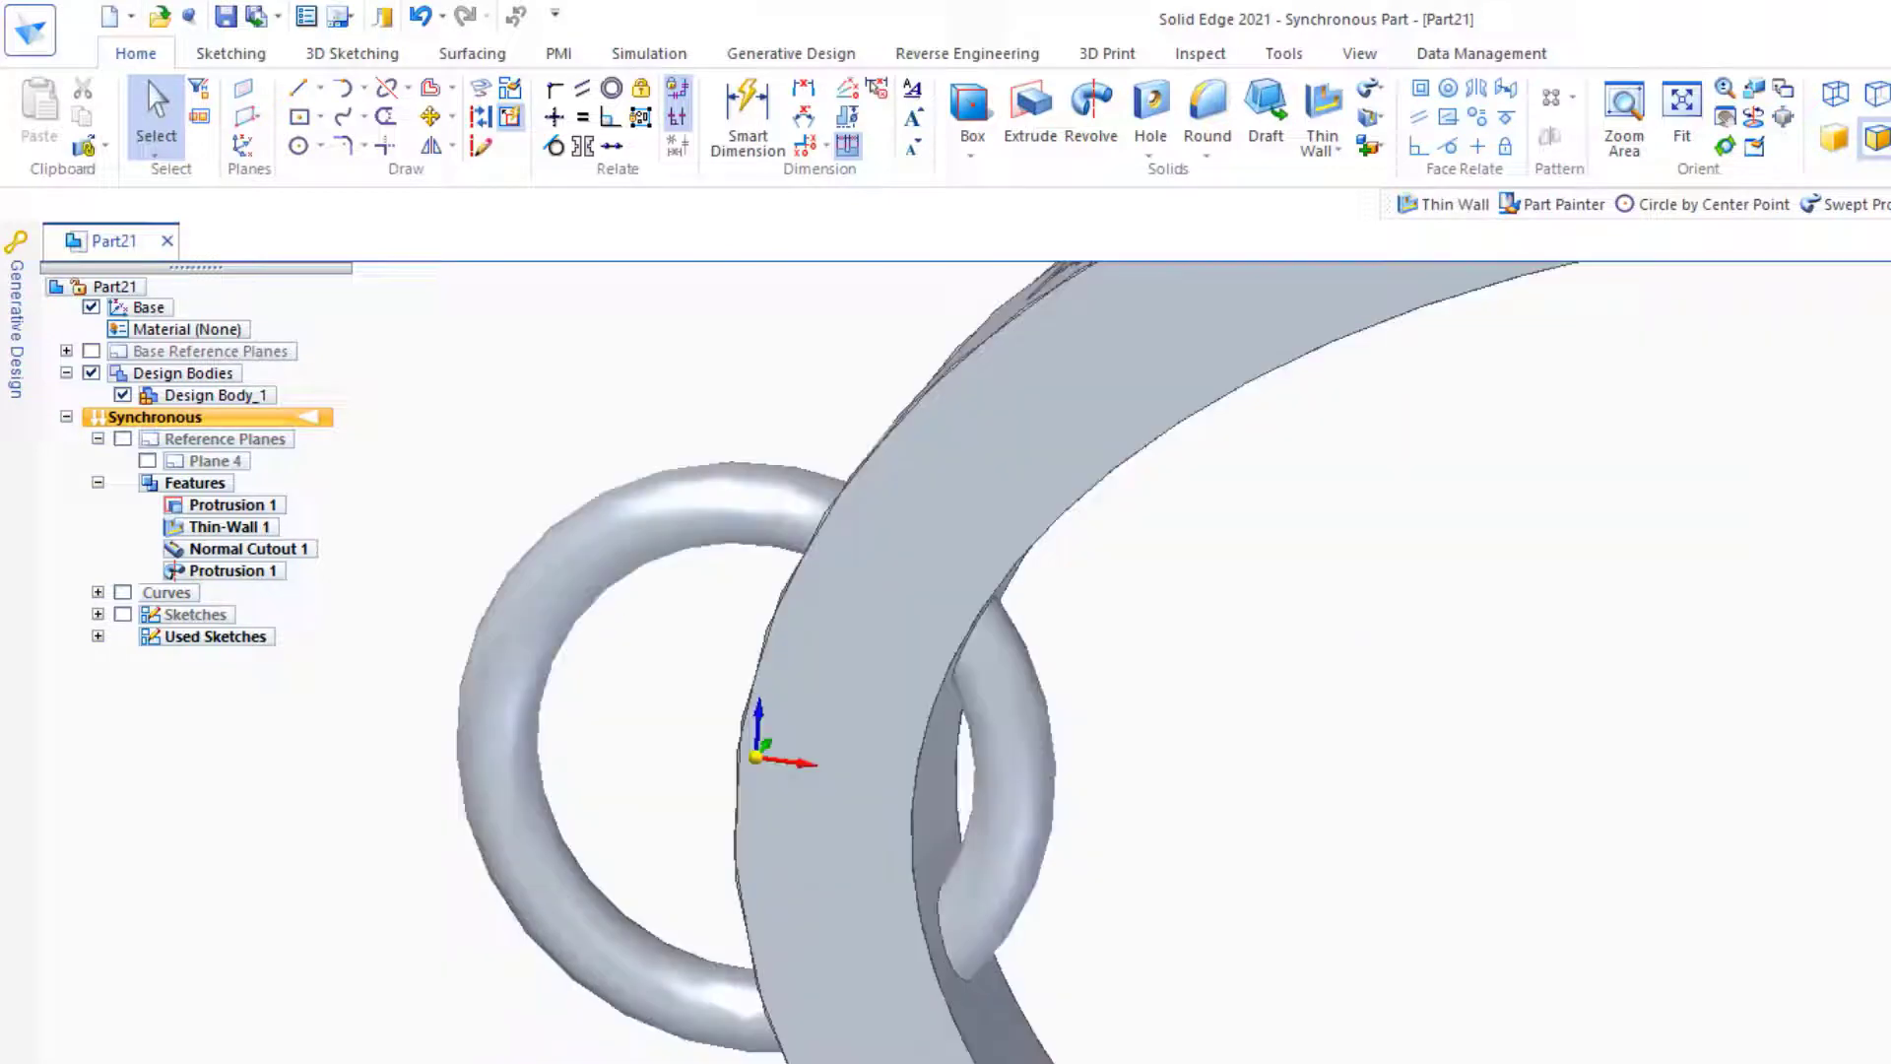
{"action": "left_click", "coordinate": [1012, 765]}
{"action": "key", "text": "Delete"}
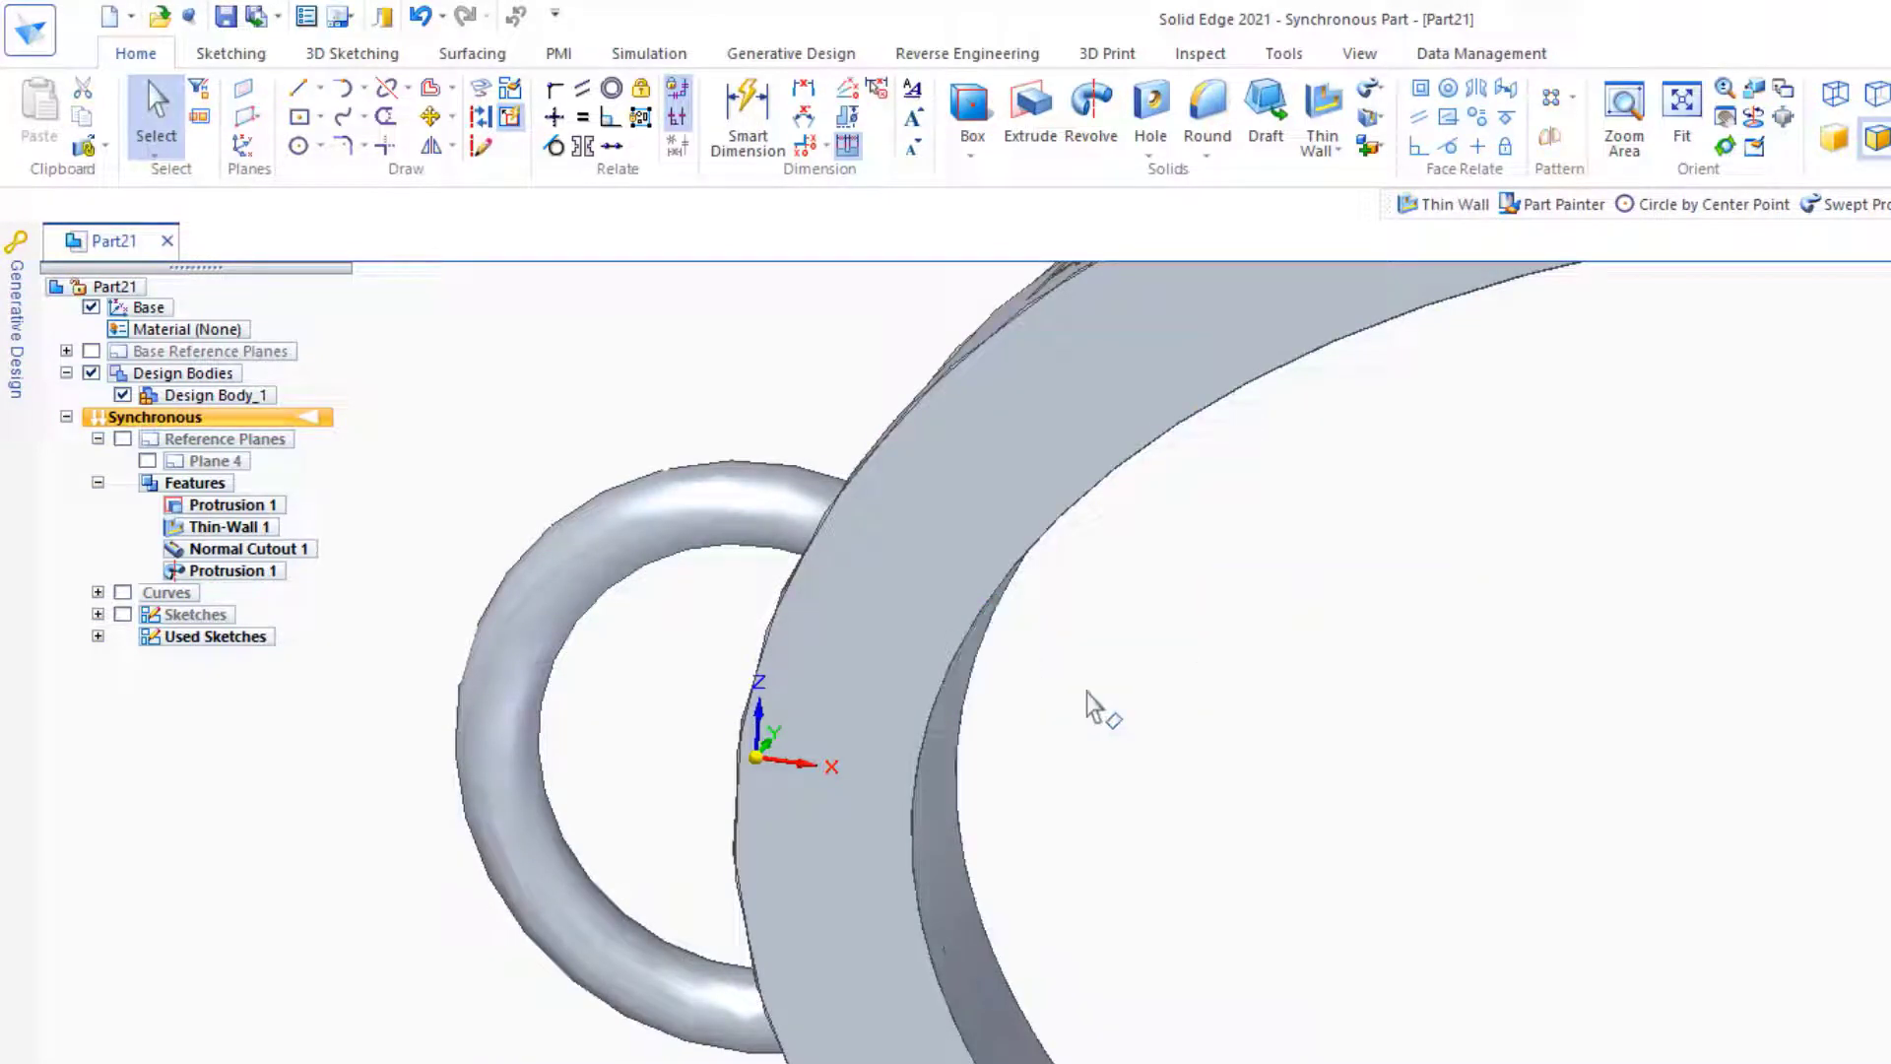
- Round the ring's outer and inner edges as Round 1
{"action": "scroll", "coordinate": [785, 745], "scroll_direction": "down", "scroll_amount": 4}
{"action": "middle_click_drag", "start_coordinate": [853, 430], "coordinate": [857, 503]}
{"action": "left_click", "coordinate": [1208, 138]}
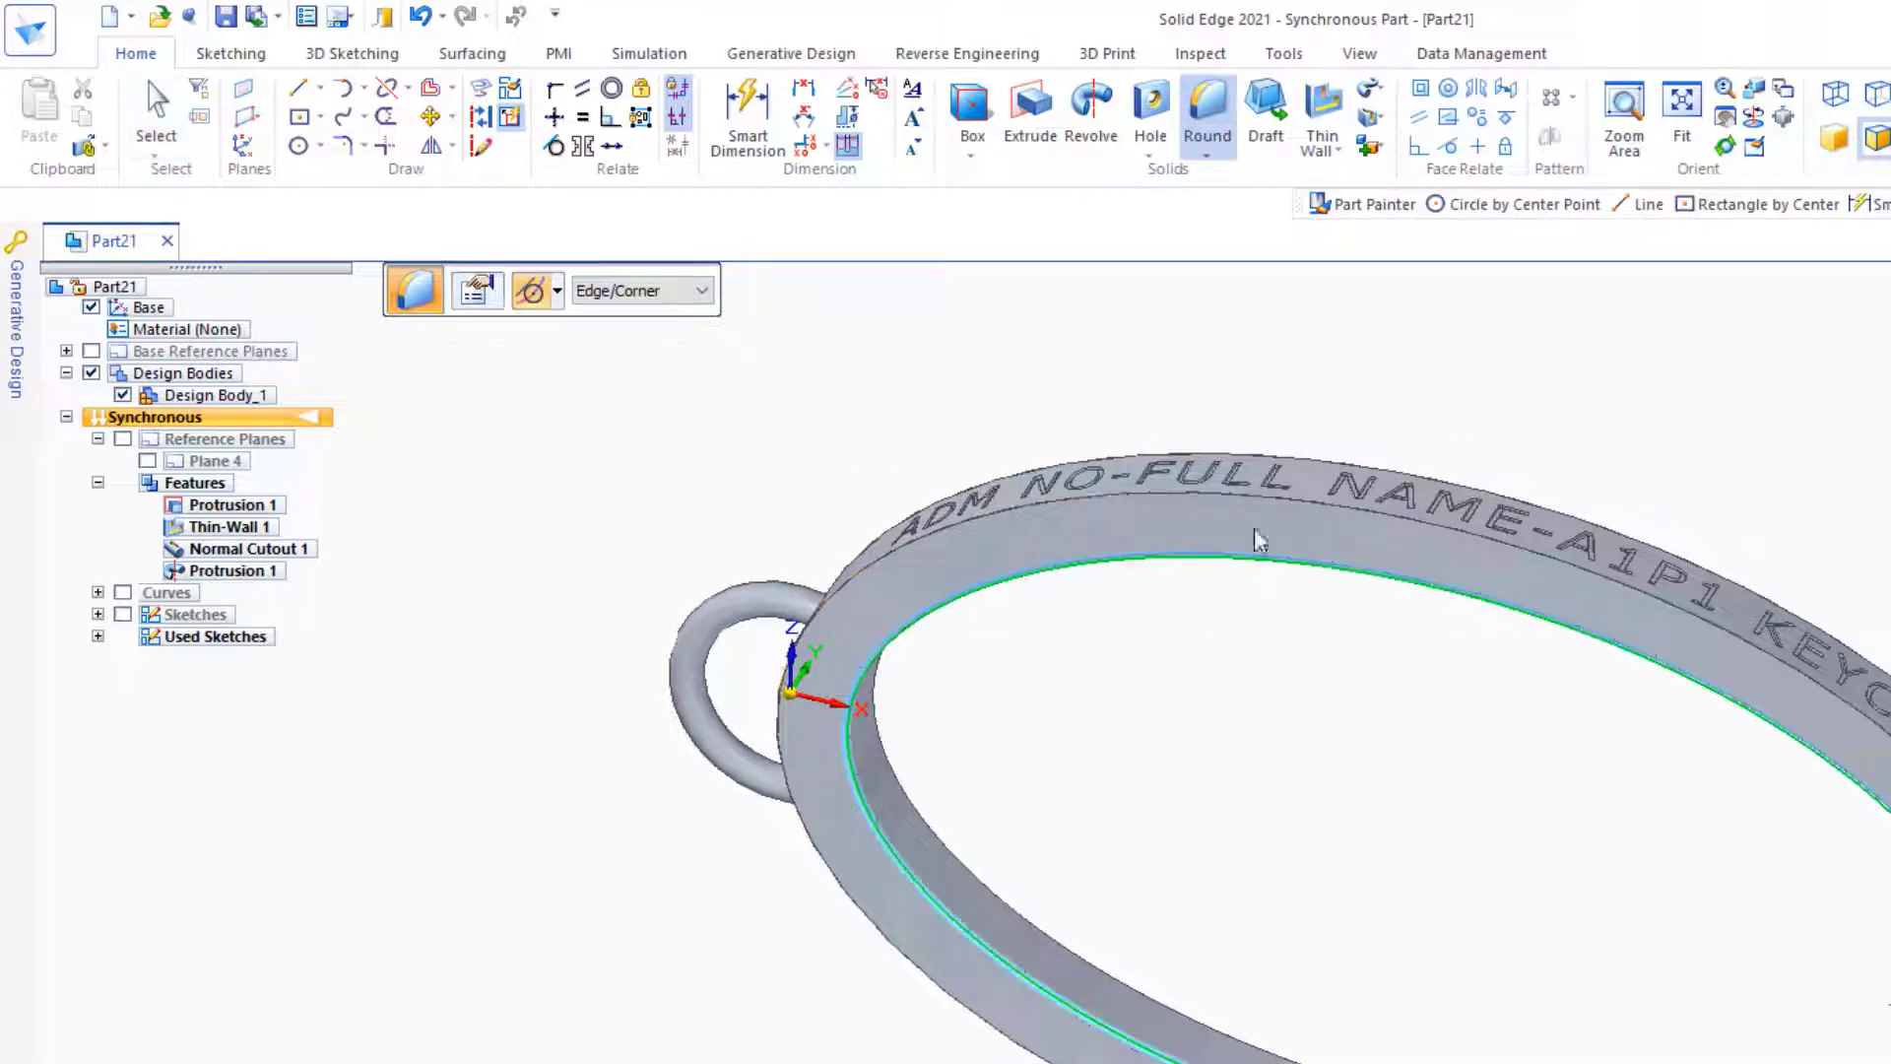
{"action": "left_click", "coordinate": [1315, 460]}
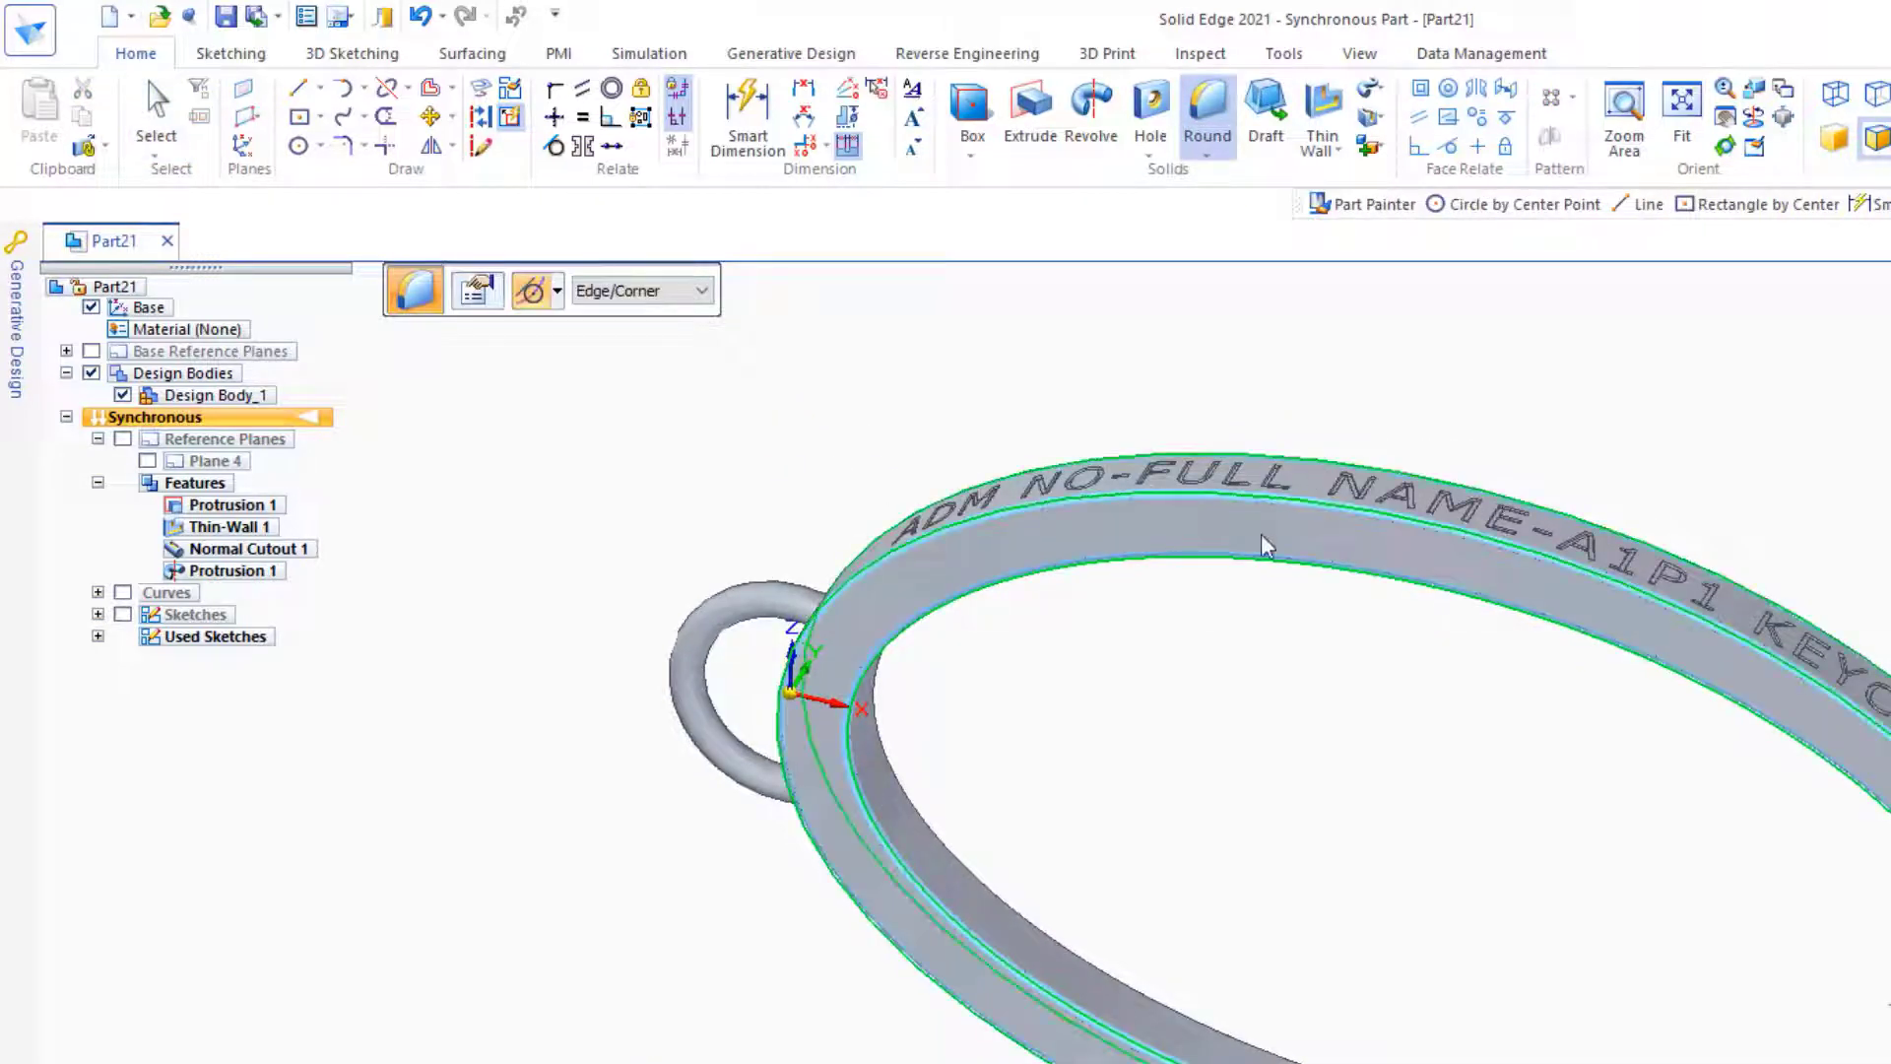
{"action": "left_click", "coordinate": [889, 770]}
{"action": "right_click", "coordinate": [1046, 673]}
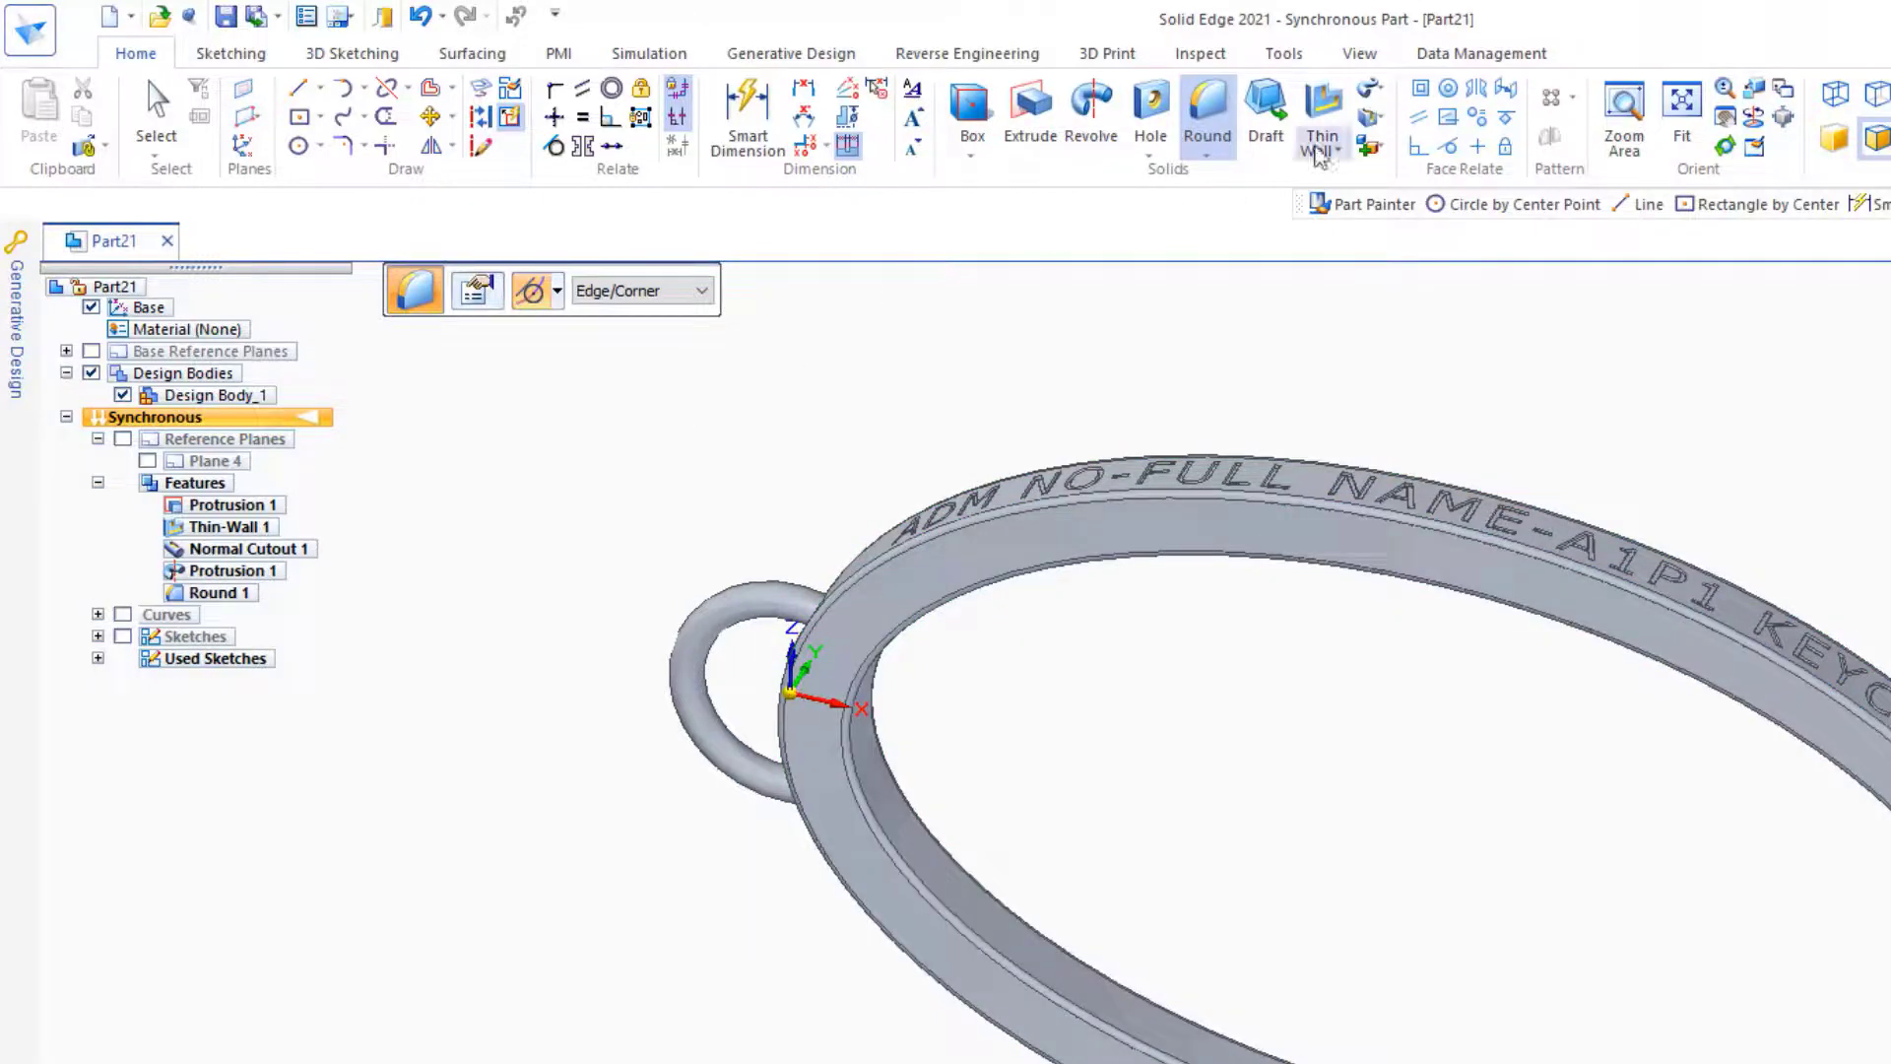
{"action": "left_click", "coordinate": [1376, 59]}
{"action": "left_click", "coordinate": [975, 141]}
{"action": "scroll", "coordinate": [1172, 601], "scroll_direction": "up", "scroll_amount": 6}
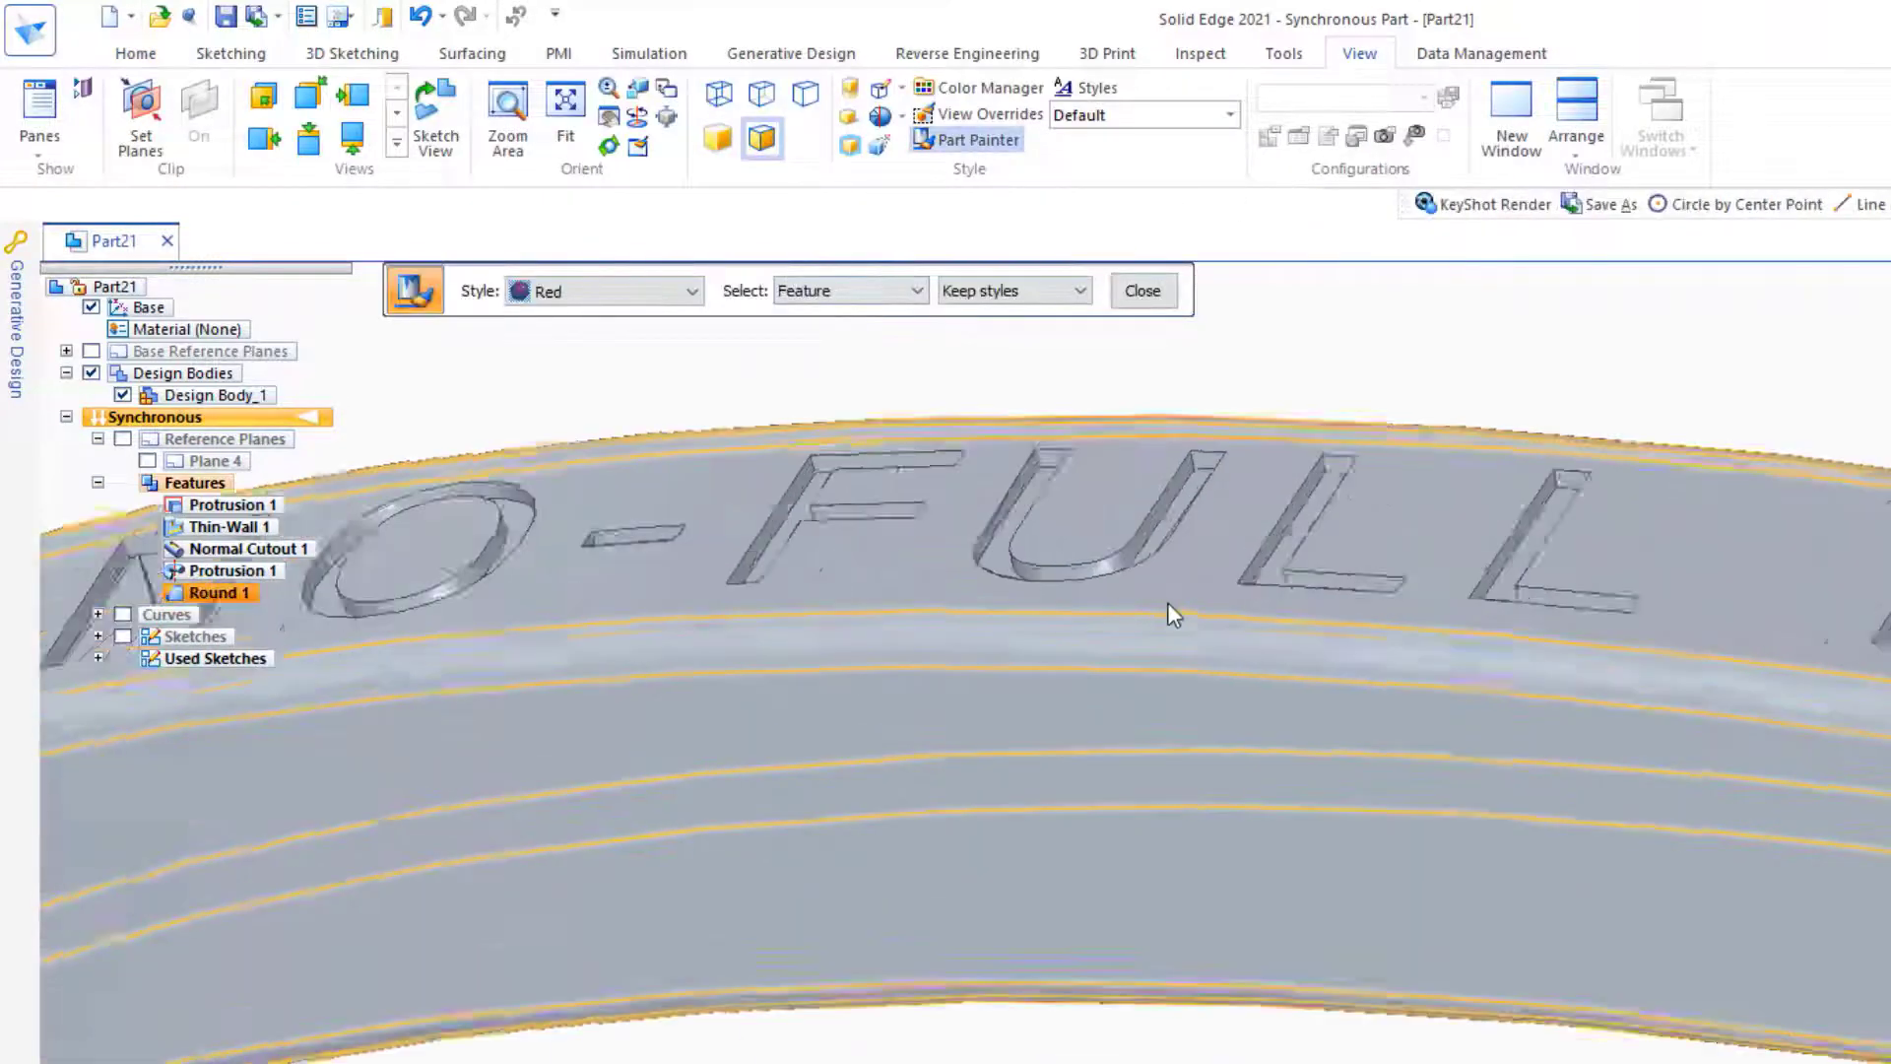
- Paint the engraved lettering red and the whole ring body Teal
{"action": "left_click", "coordinate": [1089, 524]}
{"action": "scroll", "coordinate": [1220, 532], "scroll_direction": "down", "scroll_amount": 6}
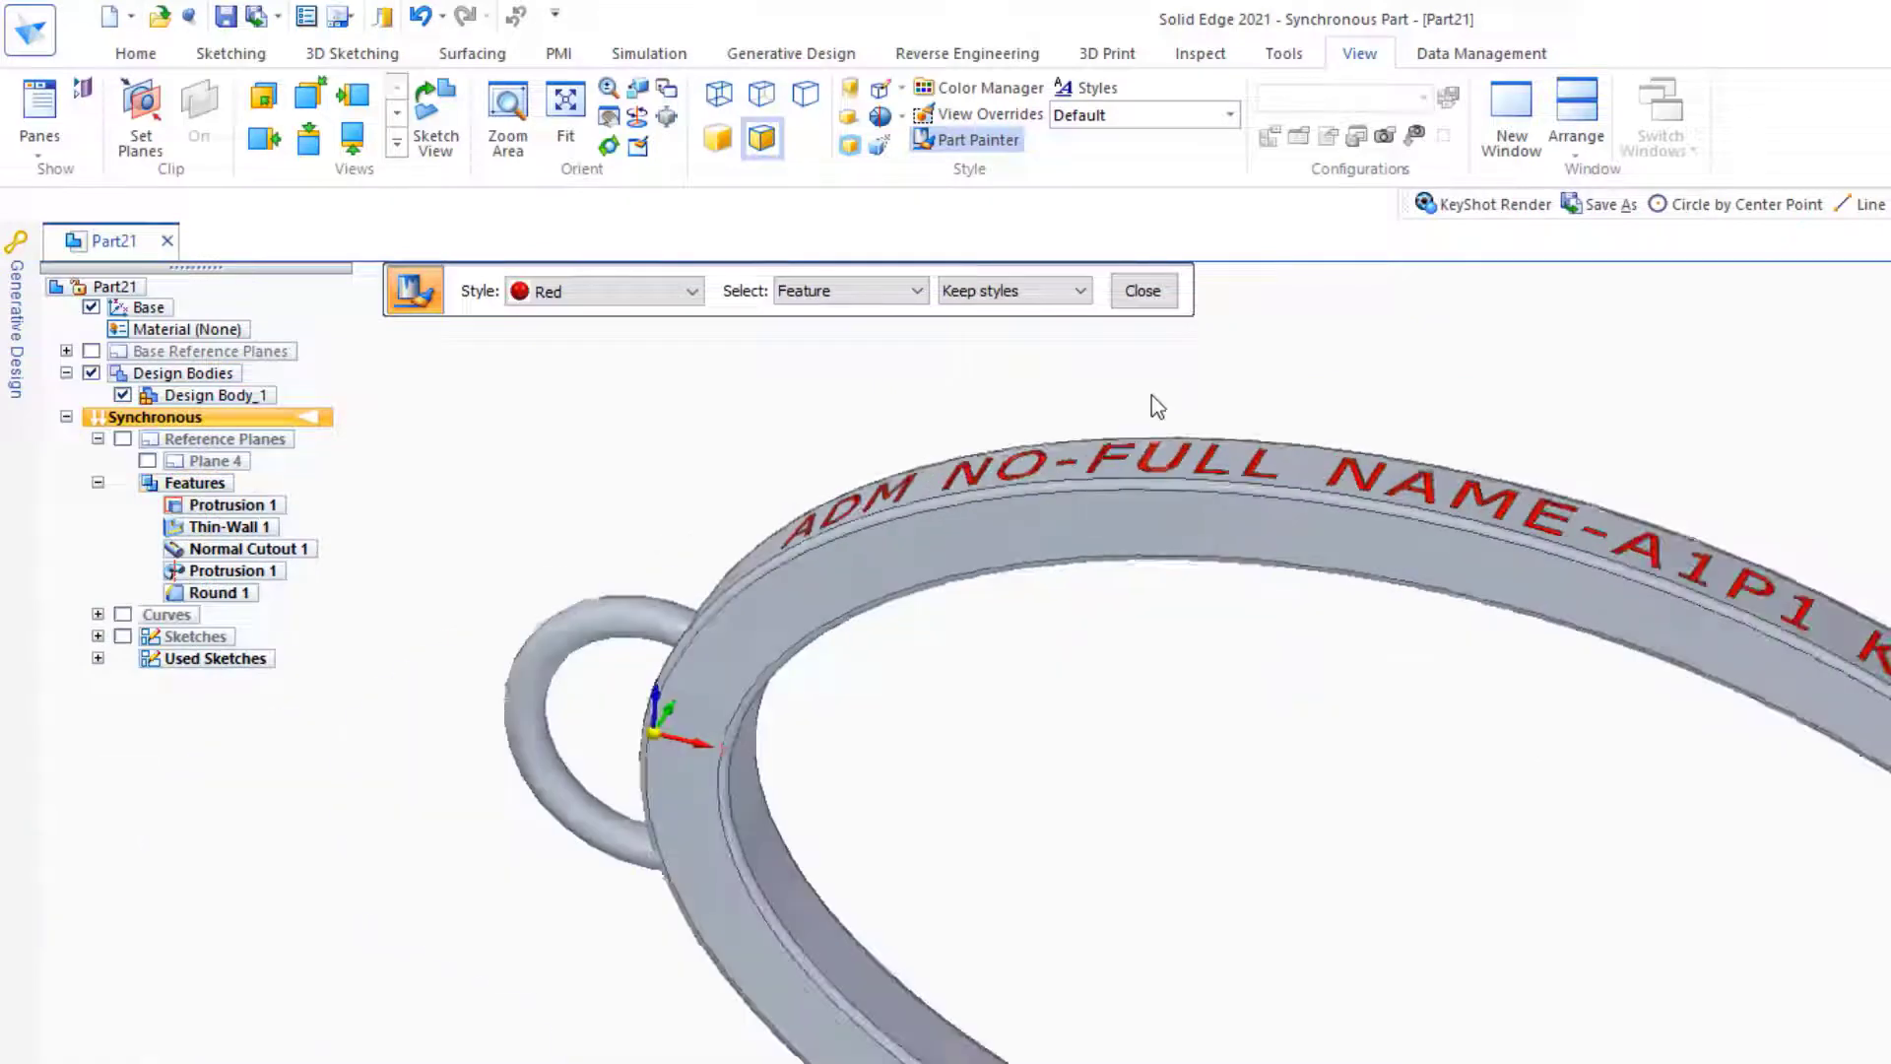
{"action": "left_click", "coordinate": [690, 292]}
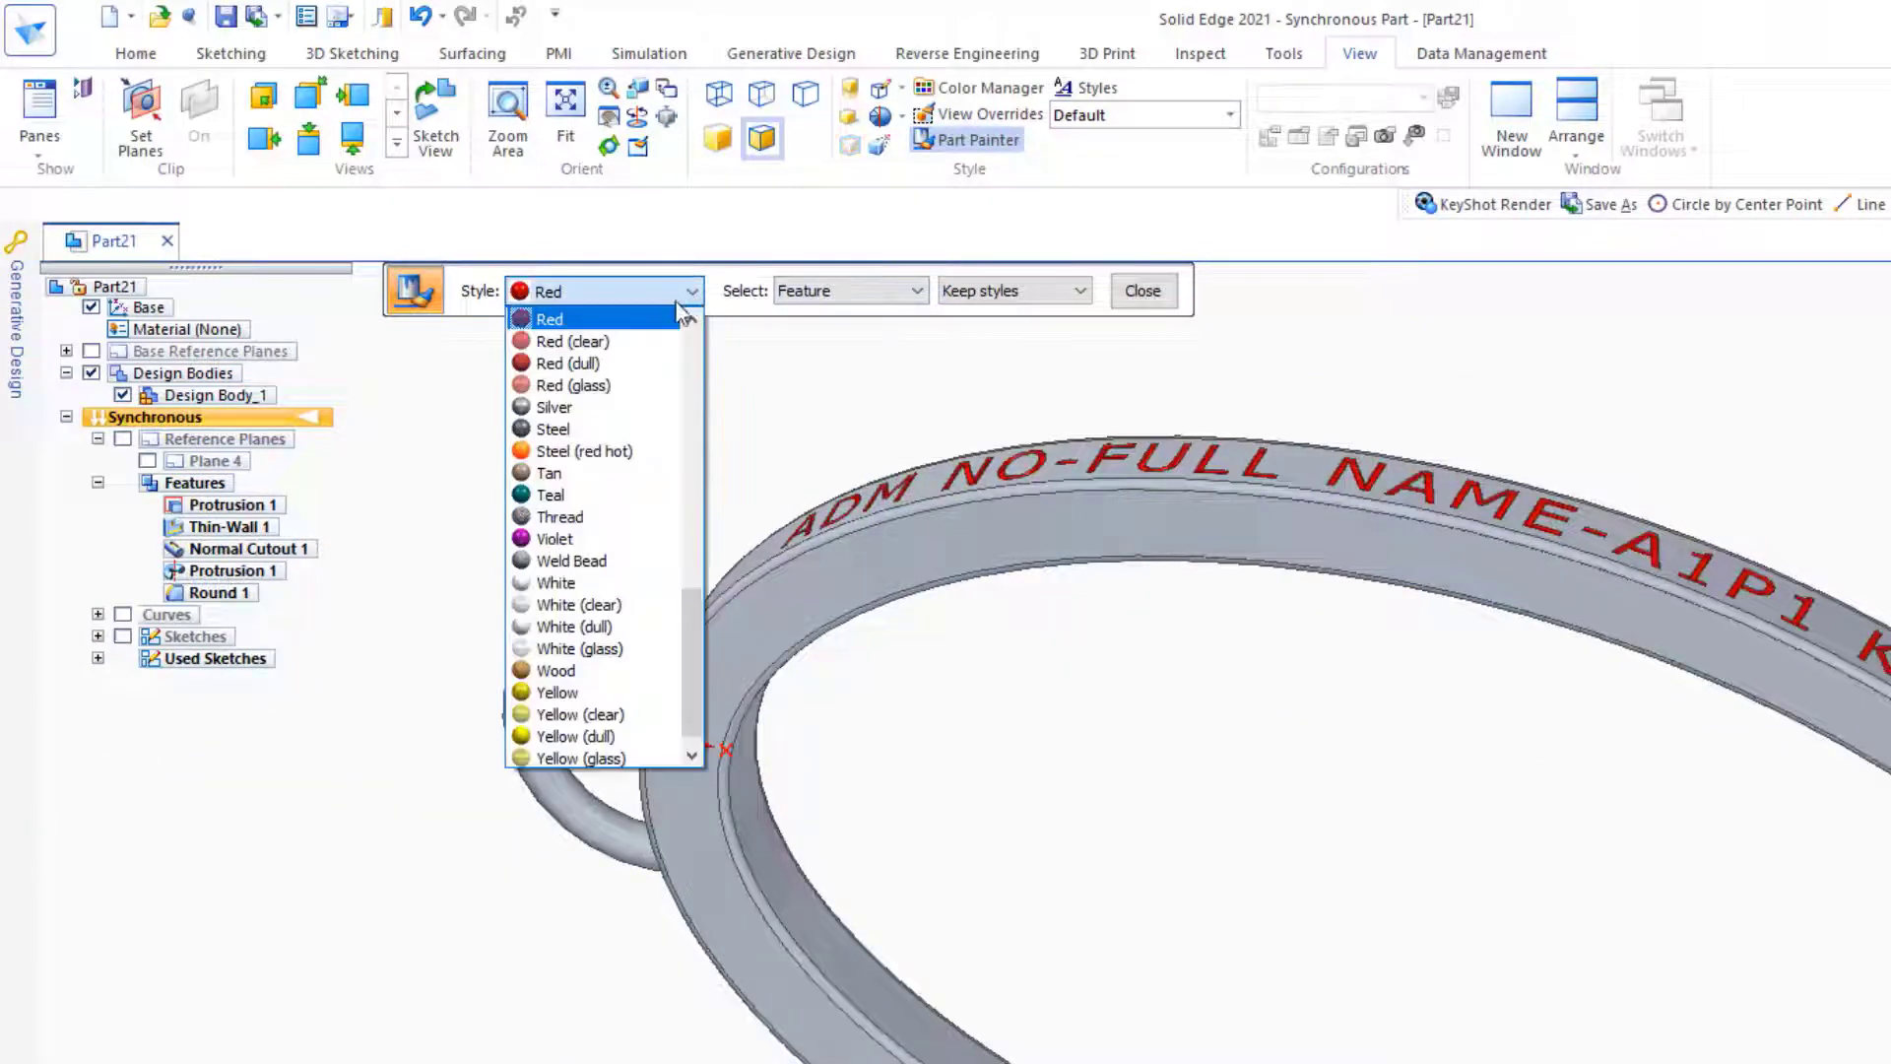
{"action": "left_click", "coordinate": [552, 494]}
{"action": "left_click", "coordinate": [849, 290]}
{"action": "left_click", "coordinate": [808, 331]}
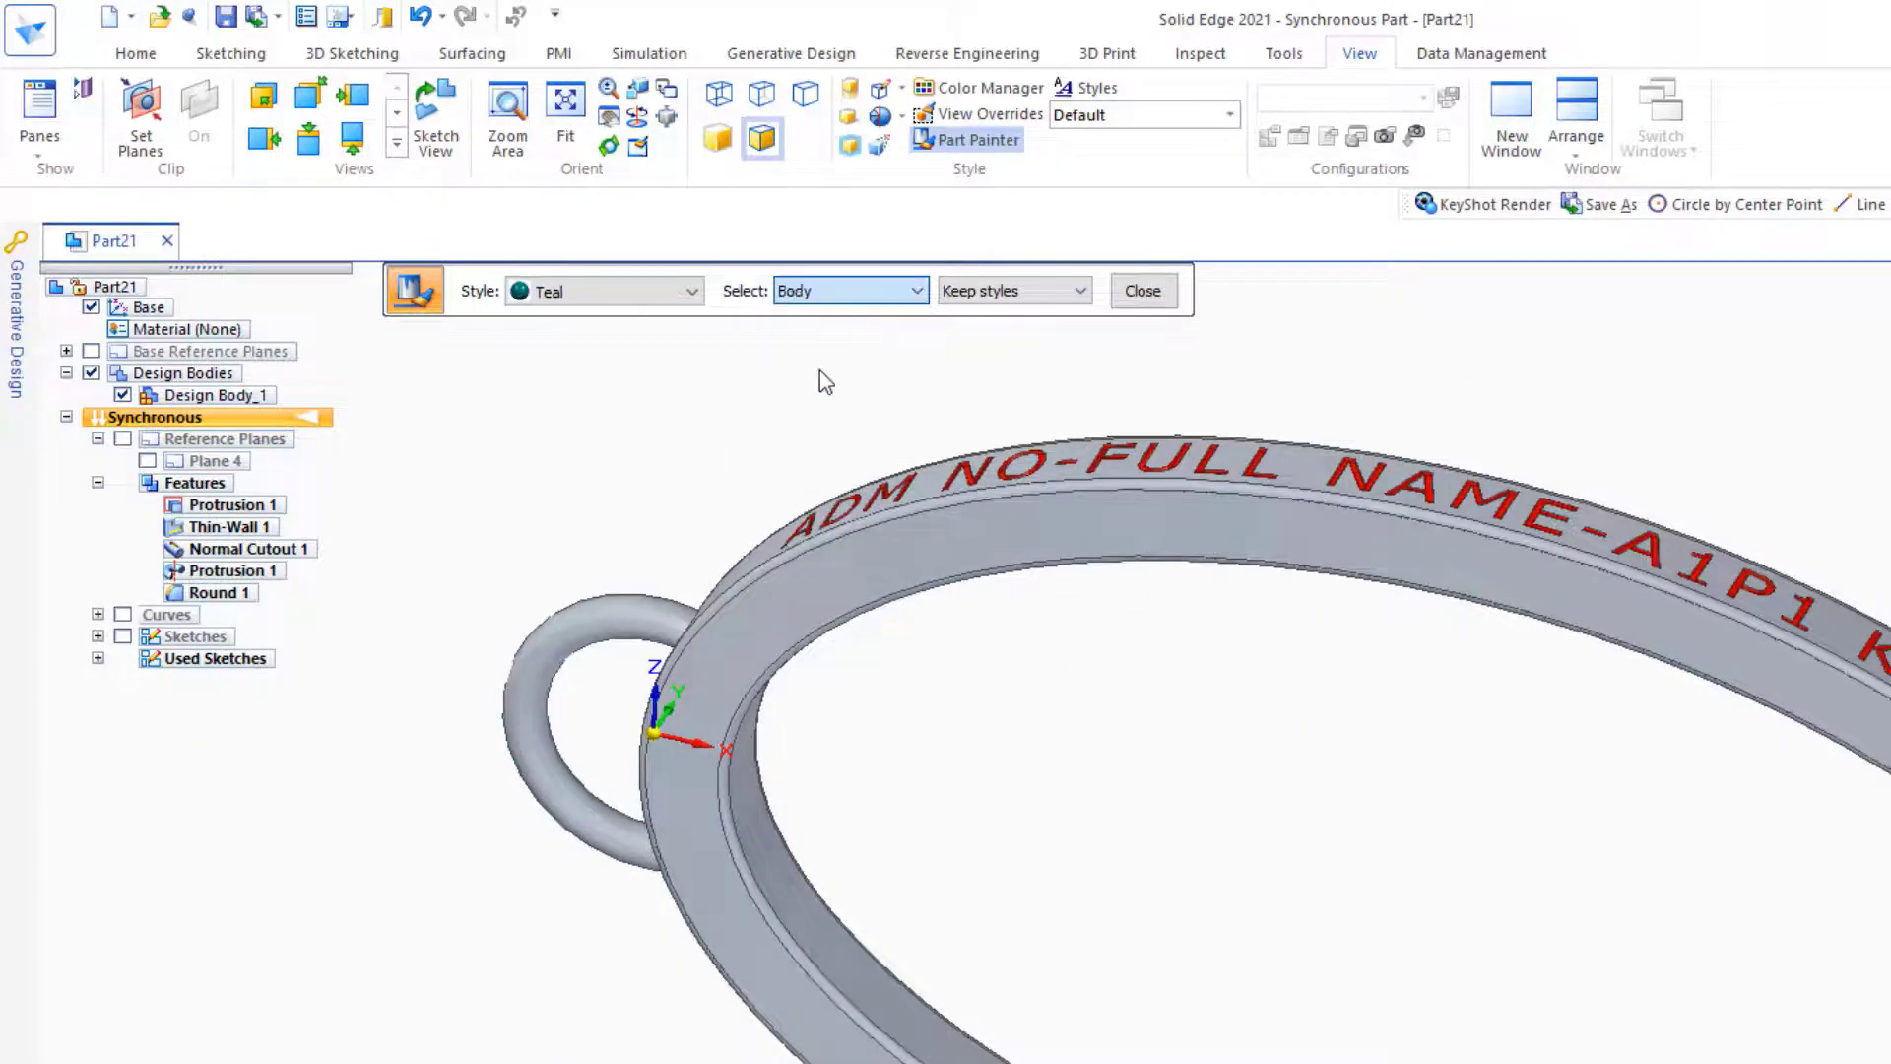
{"action": "left_click", "coordinate": [983, 531]}
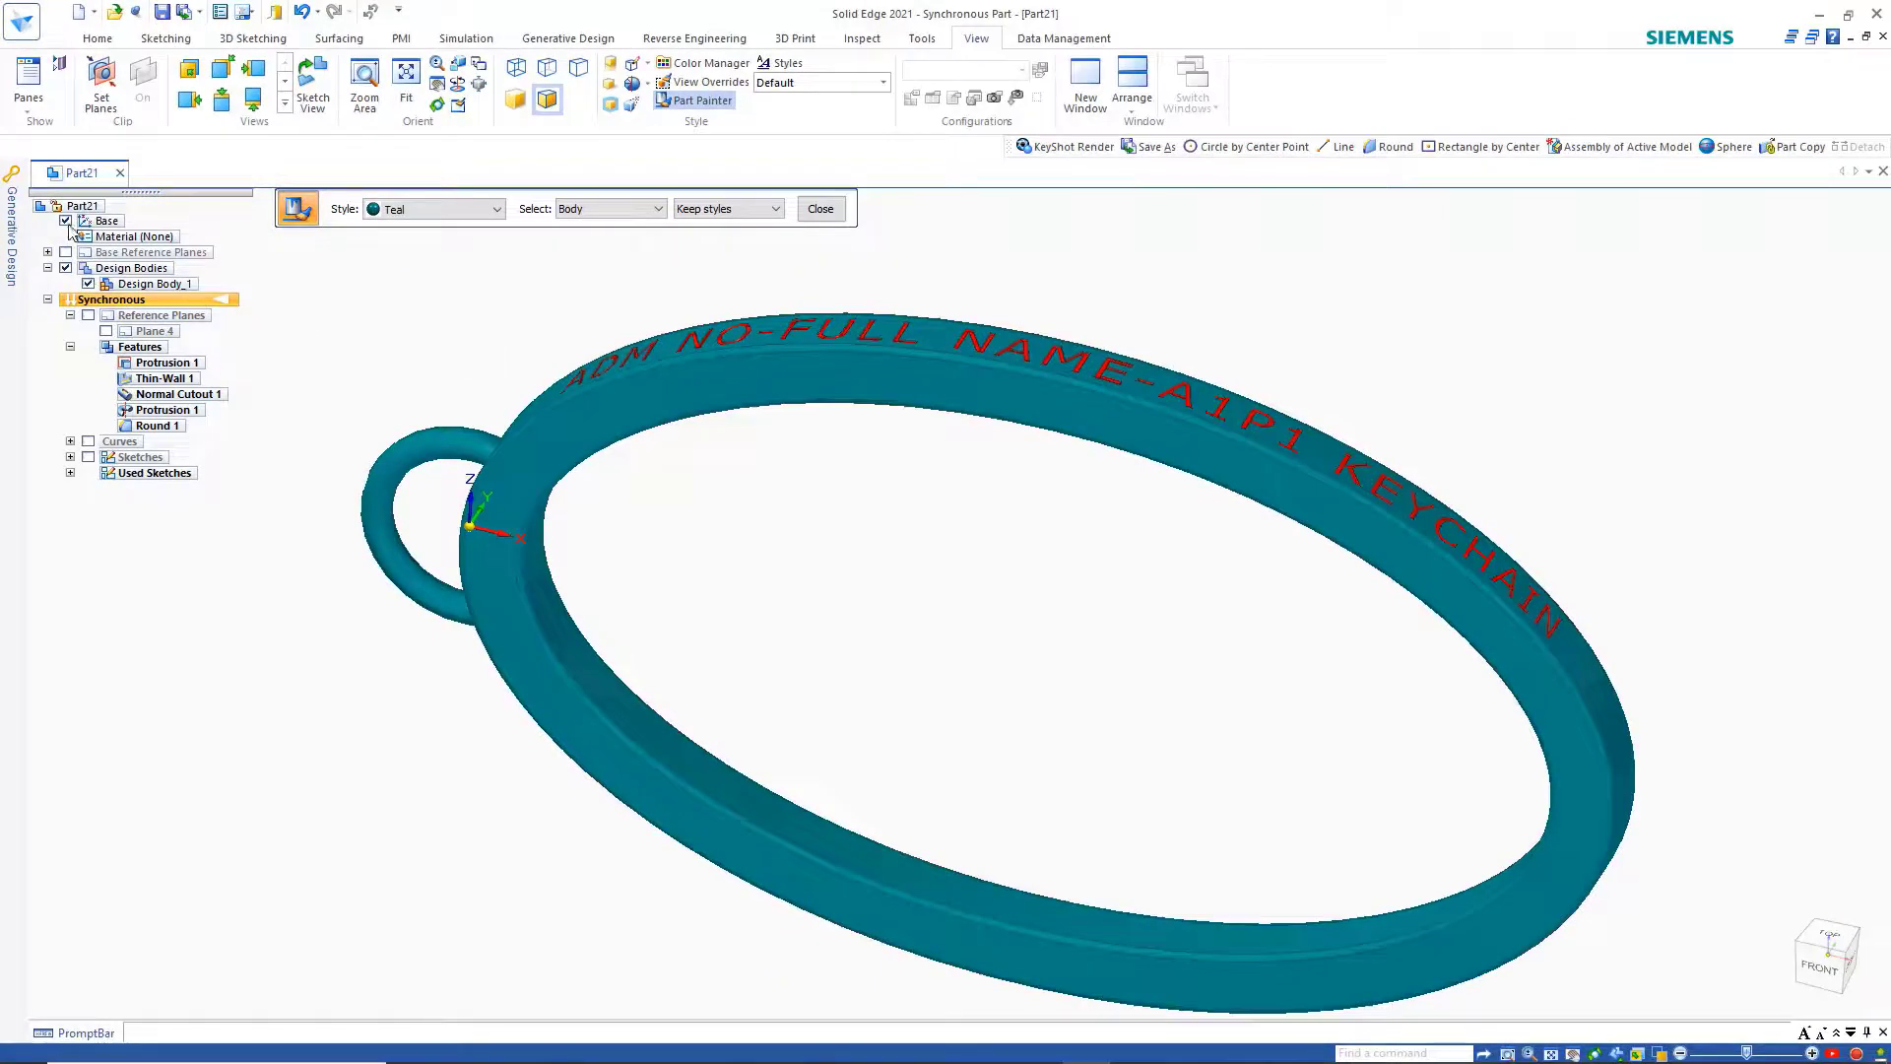
- Render a low front view of the keychain in KeyShot
{"action": "middle_click_drag", "start_coordinate": [523, 374], "coordinate": [675, 562]}
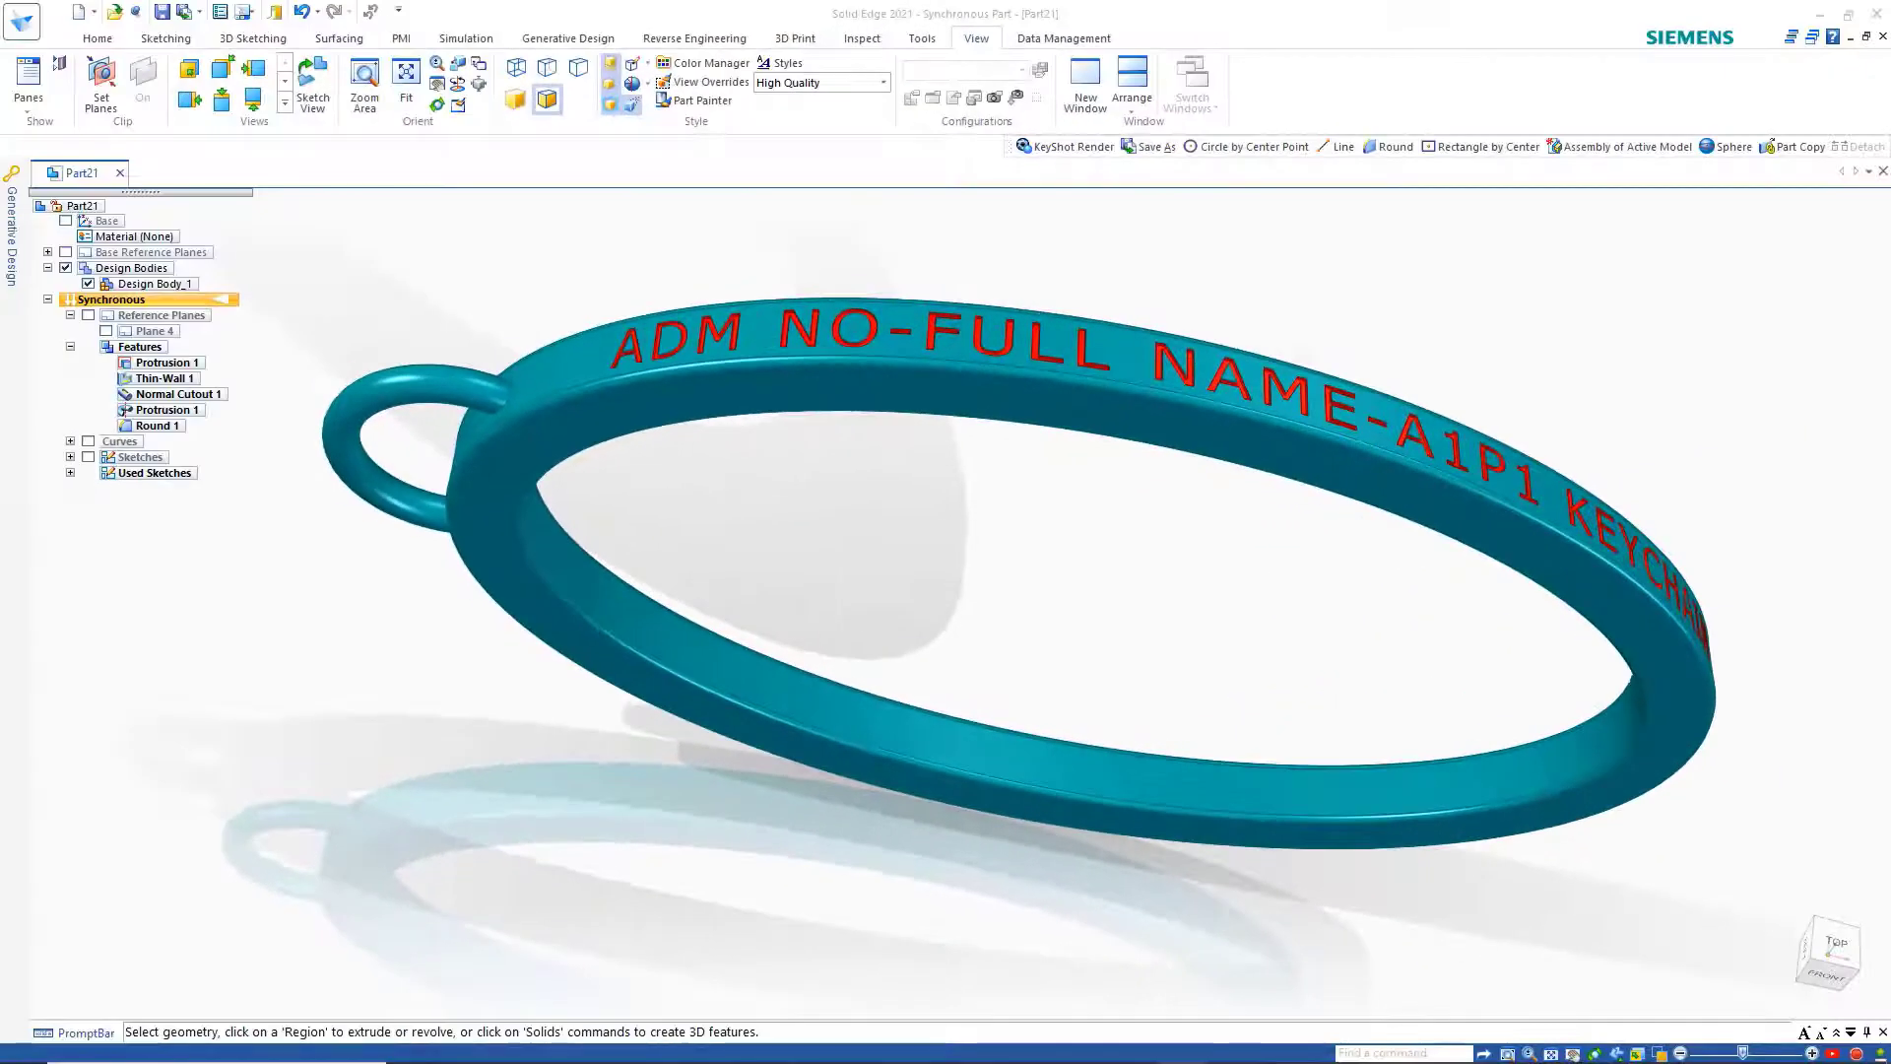
{"action": "left_click", "coordinate": [918, 42]}
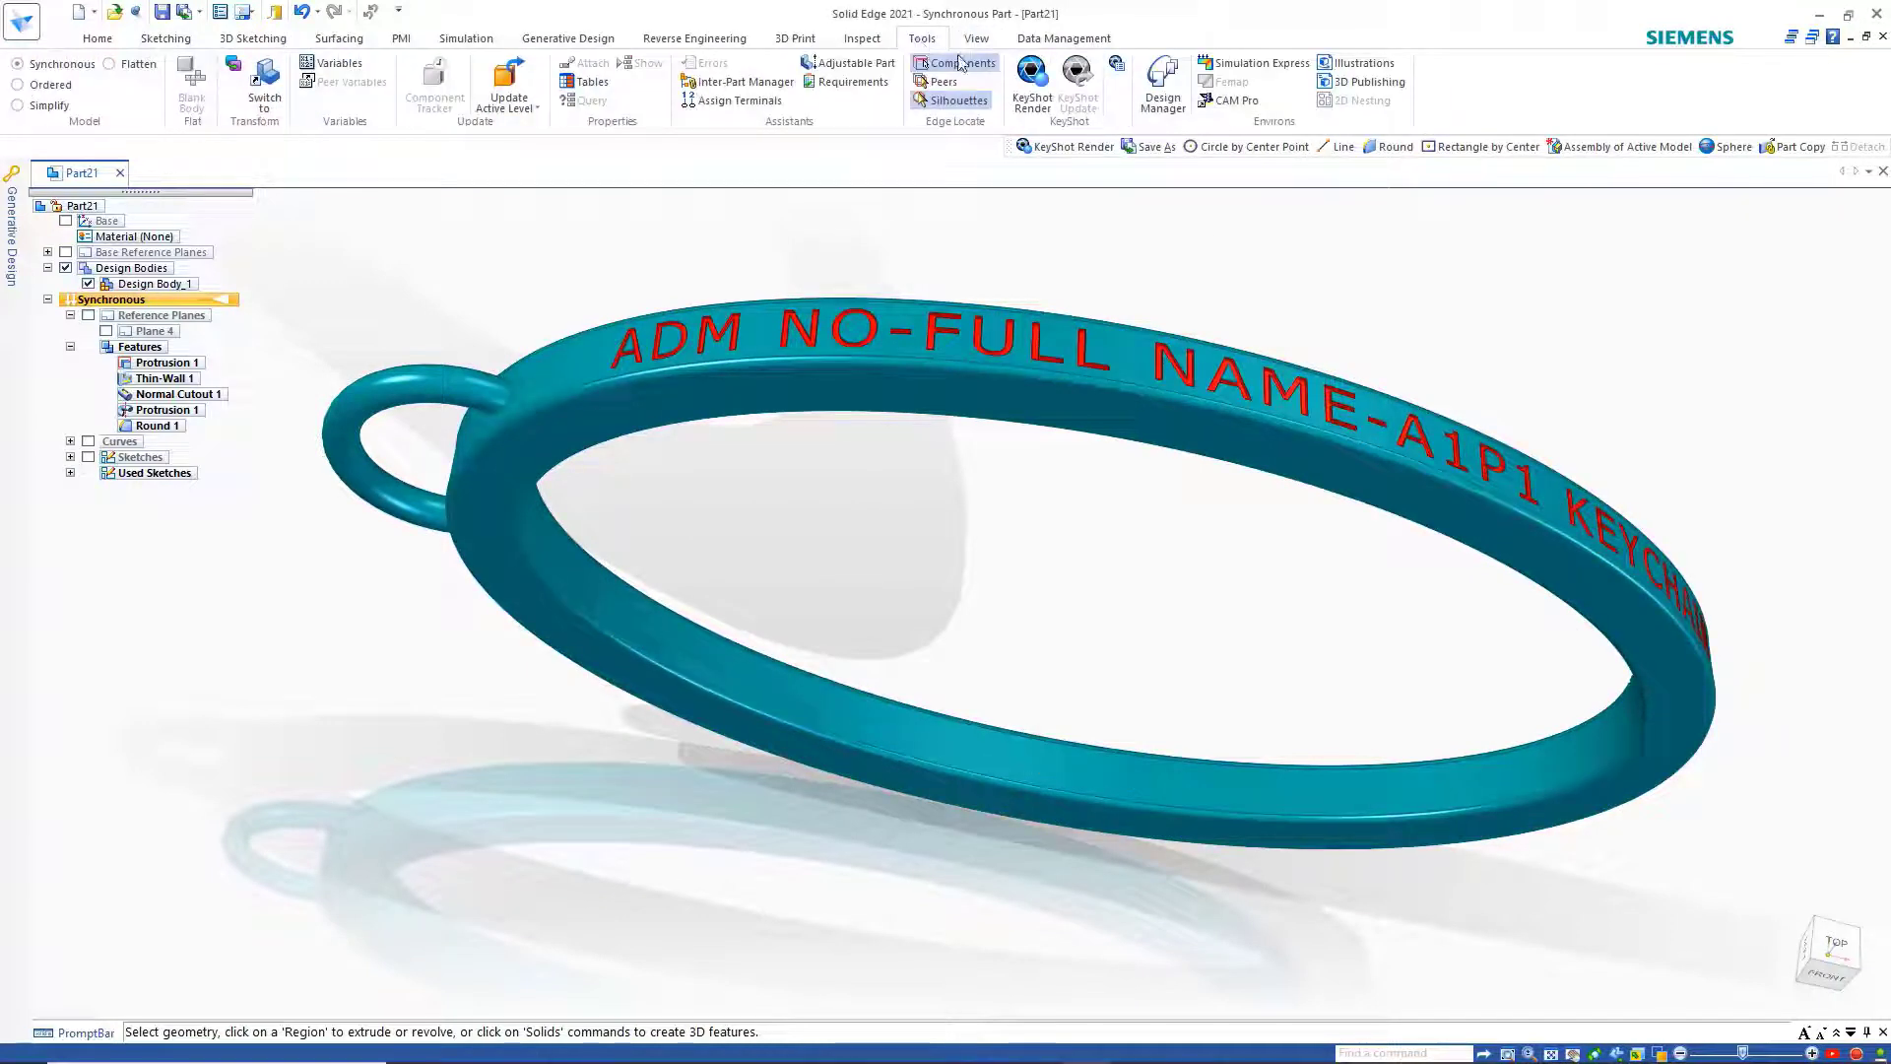
{"action": "left_click", "coordinate": [1029, 79]}
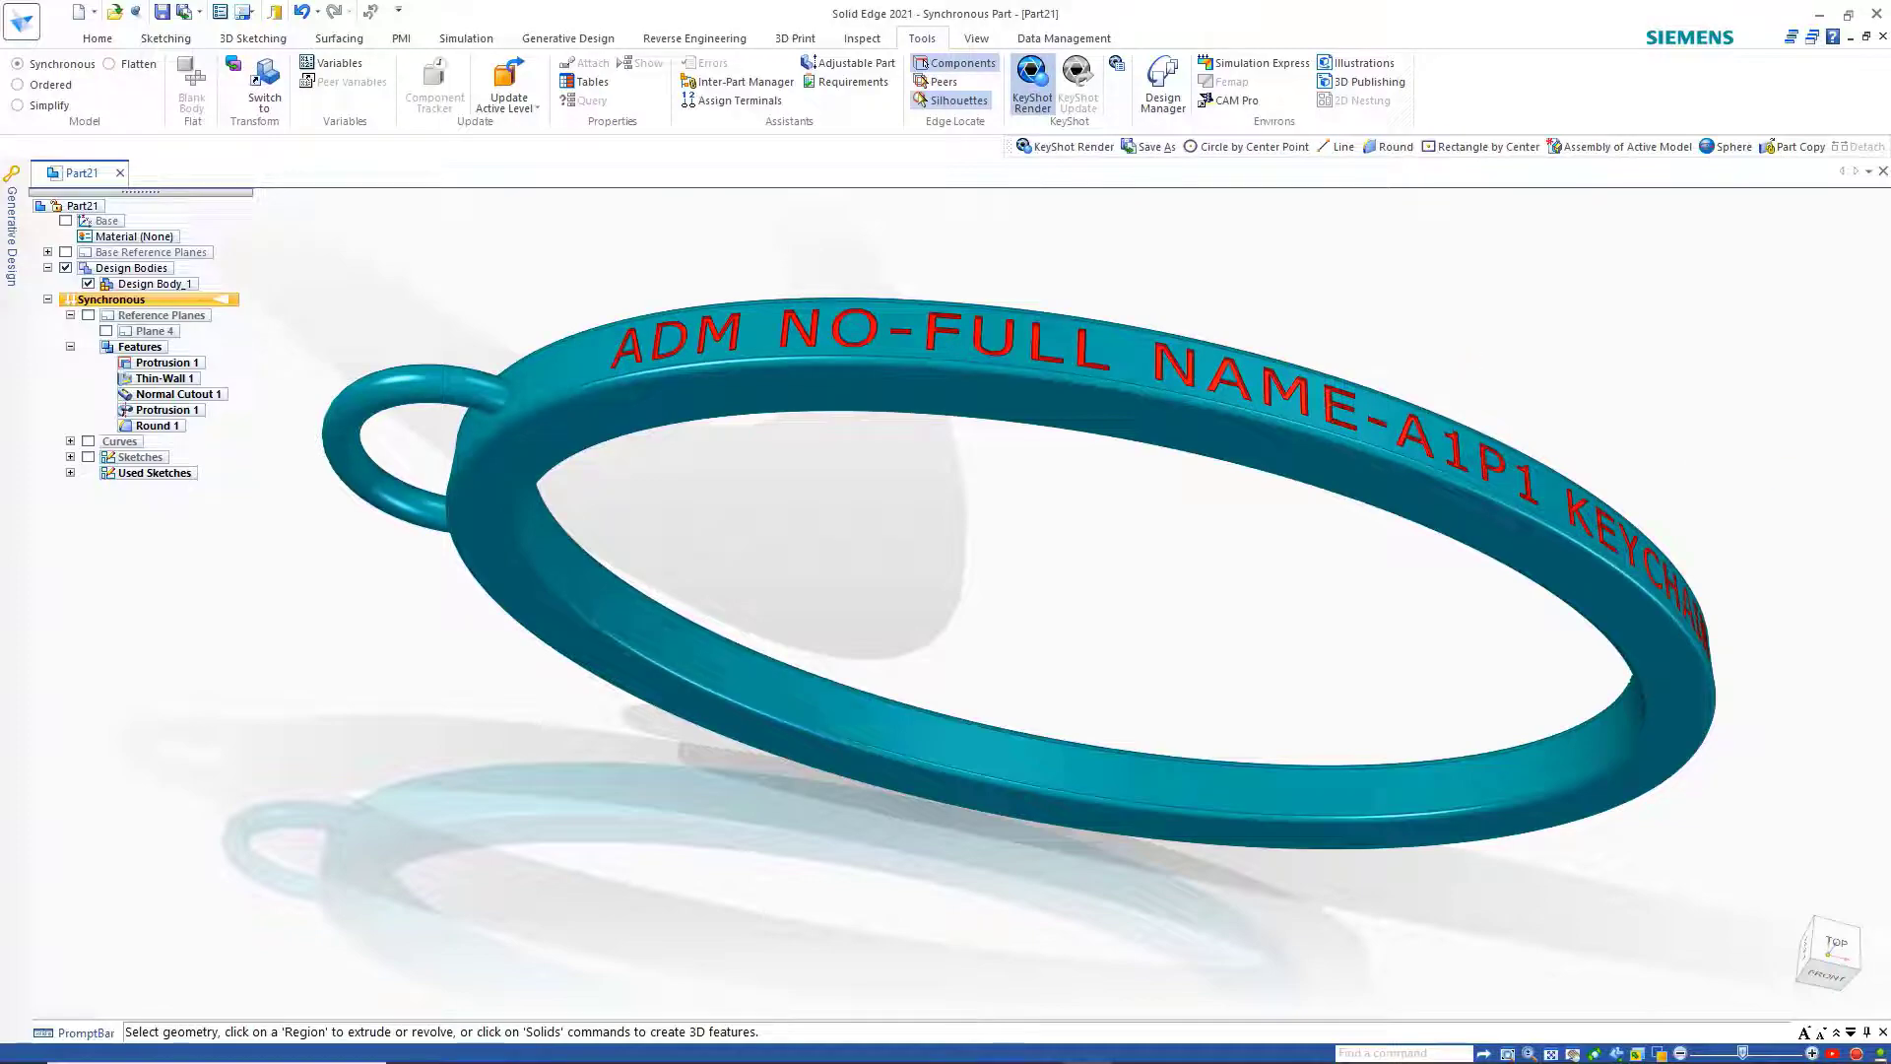